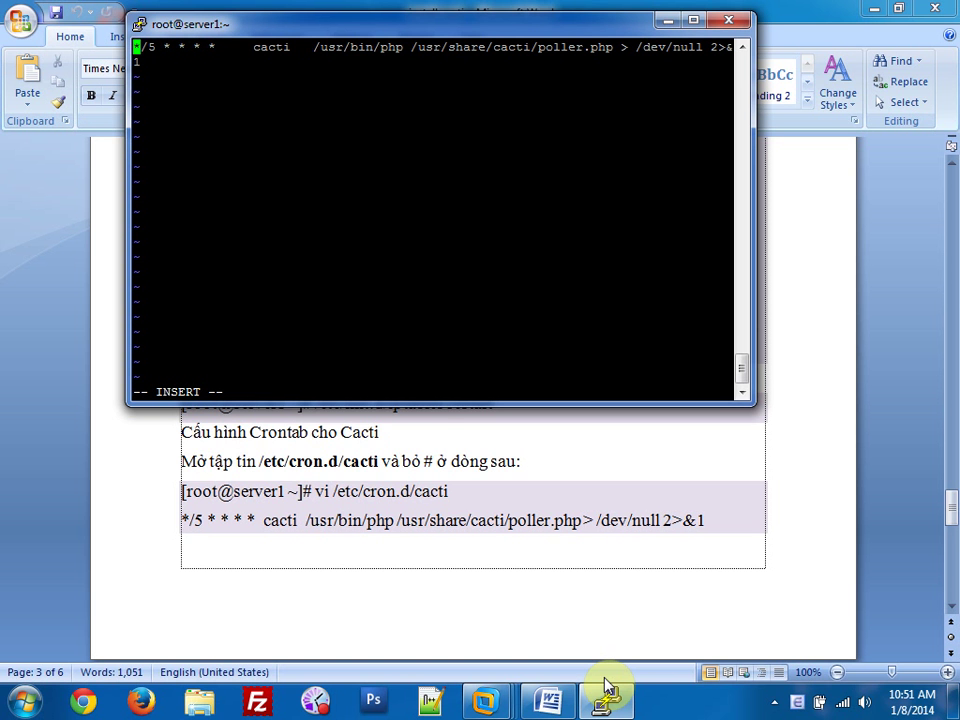
Save /etc/cron.d/cacti with the uncommented poller line and exit vim with :wq.
key("Escape")
type(":wq!")
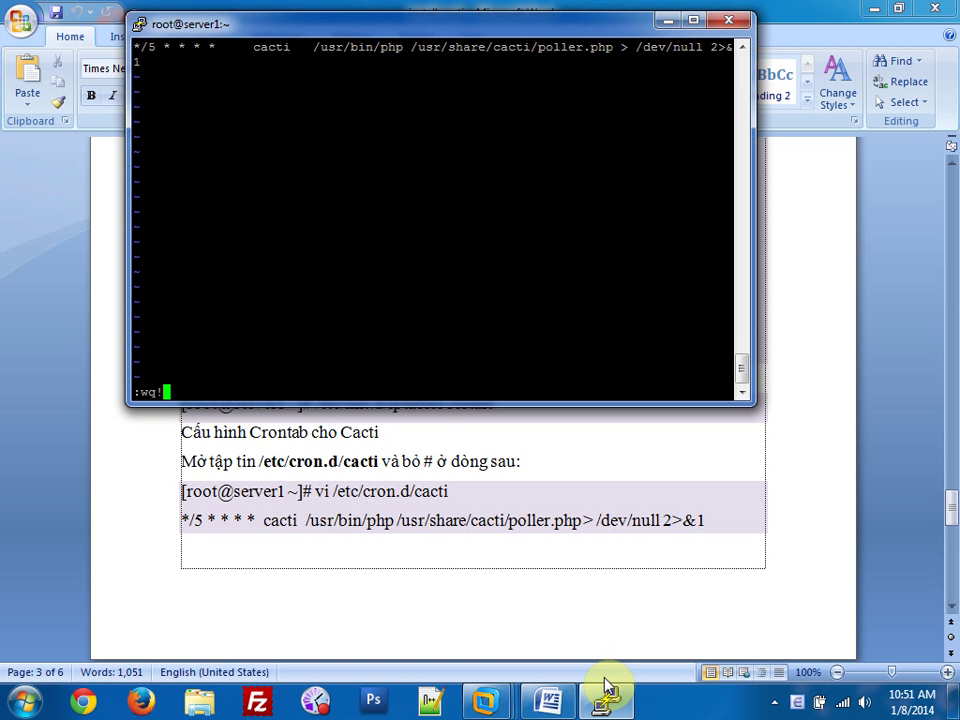
key("Return")
Read the Word guide's poller schedule notes on the five-minute interval and the cacti database.
key("alt+Tab")
scroll(410, 565, "down", 5)
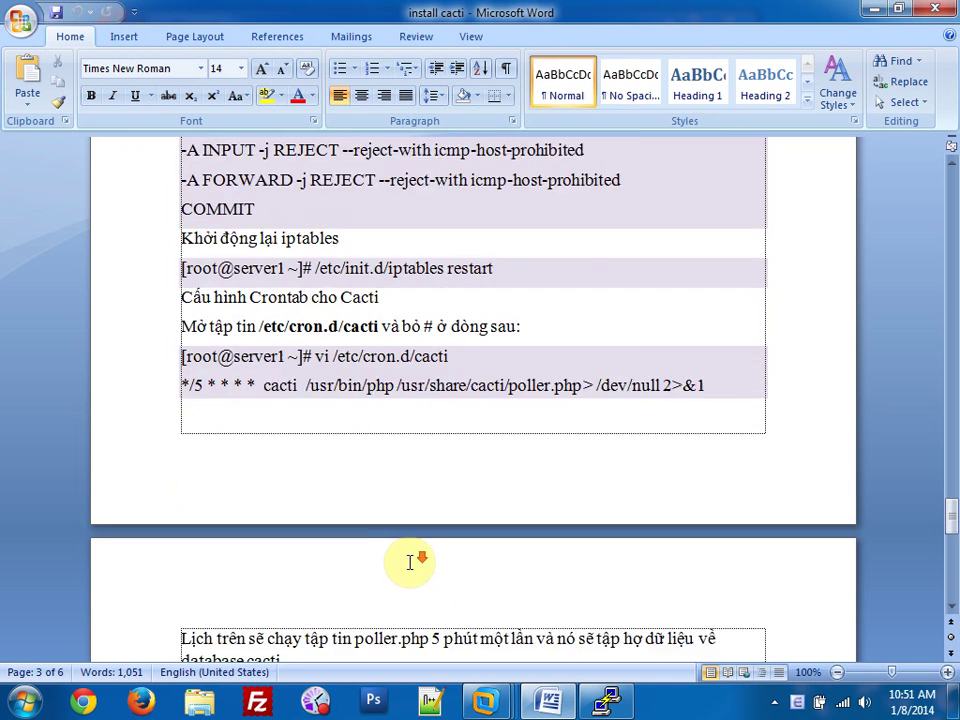
left_click_drag(180, 458, 321, 458)
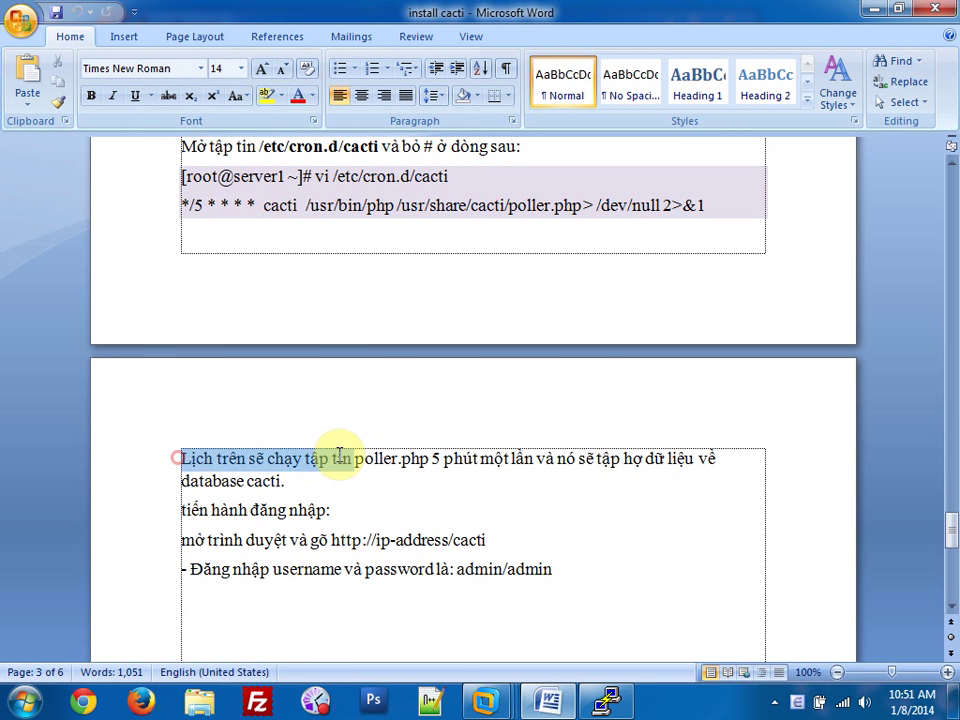
left_click(369, 482)
left_click_drag(429, 458, 720, 459)
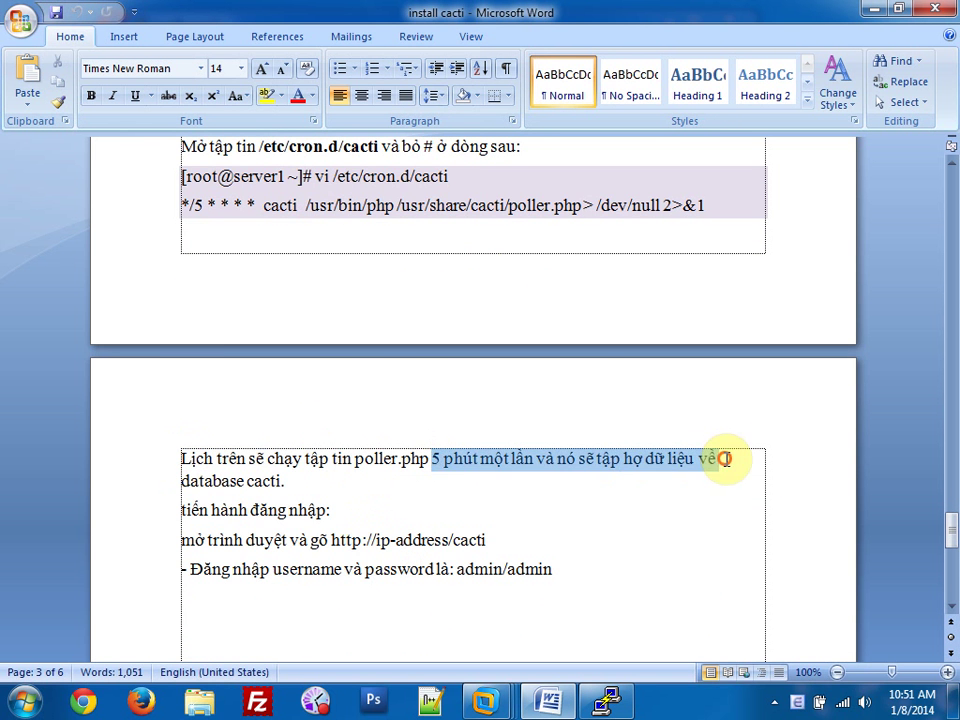
left_click(579, 510)
left_click_drag(181, 481, 291, 482)
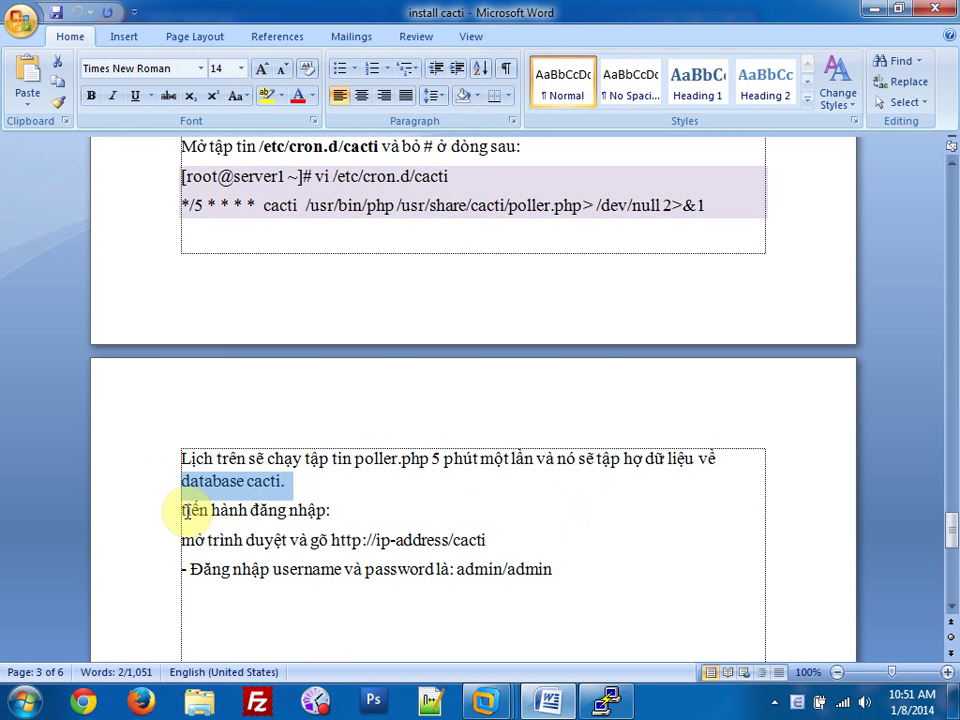
Read the Cacti login step, then minimize Word and PuTTY.
left_click_drag(181, 510, 476, 542)
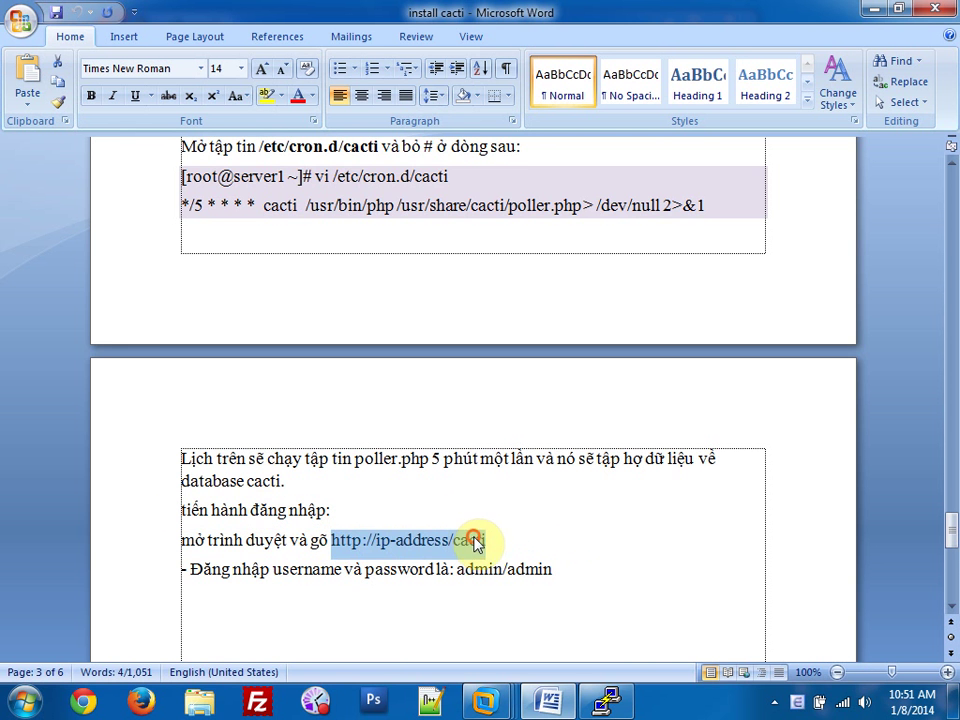
left_click(446, 609)
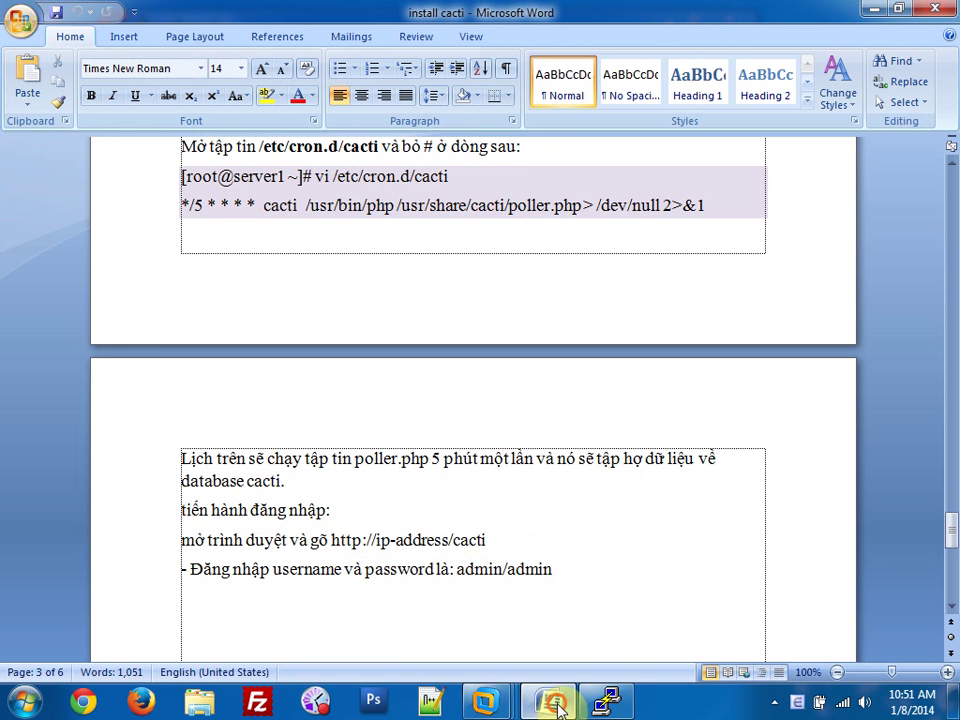
left_click(548, 700)
left_click(668, 26)
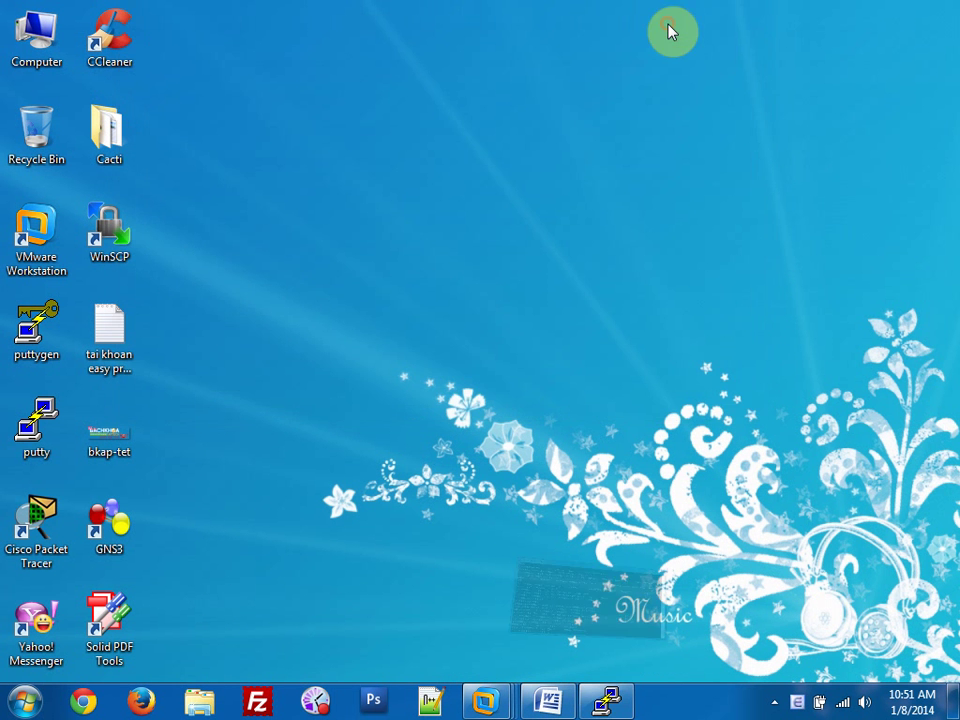
left_click(85, 701)
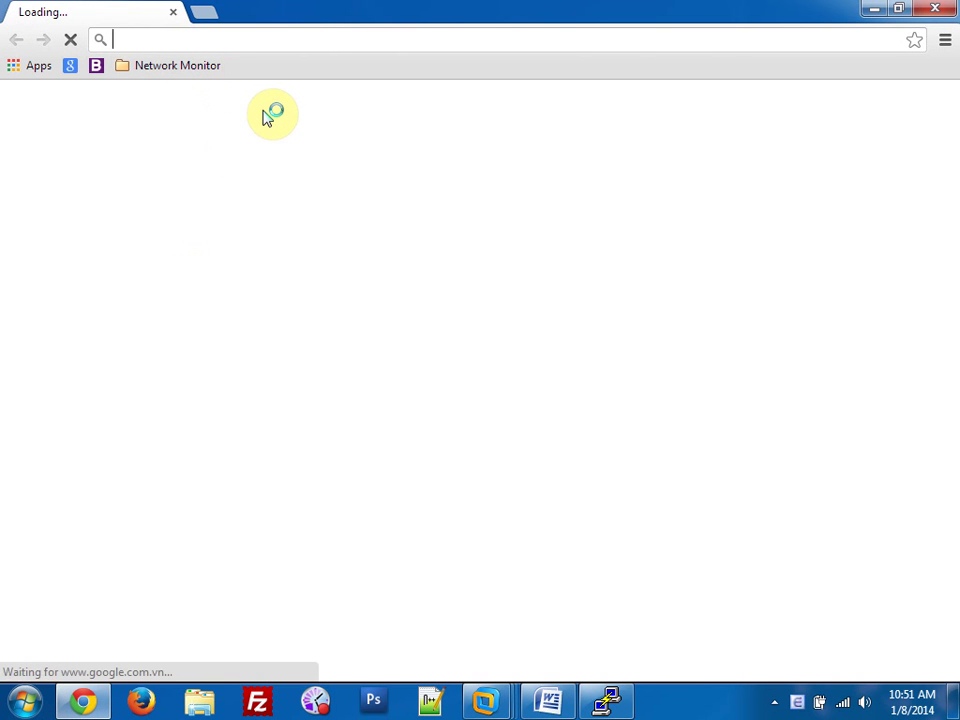
type("http://forum.bachkhoa-aptech.com")
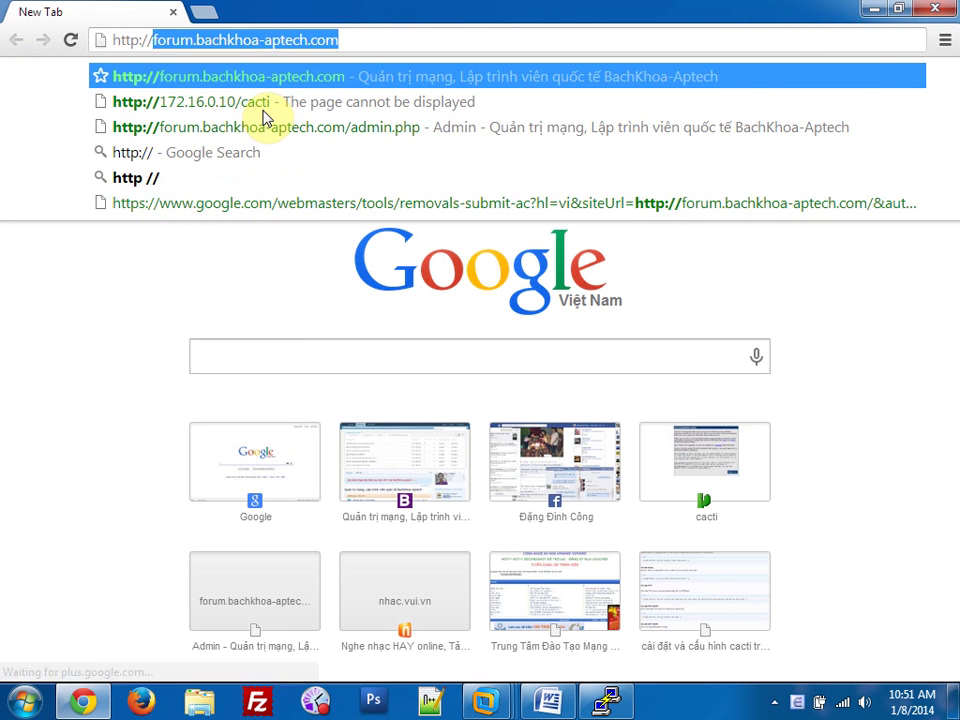
key("Down")
key("Num_Lock")
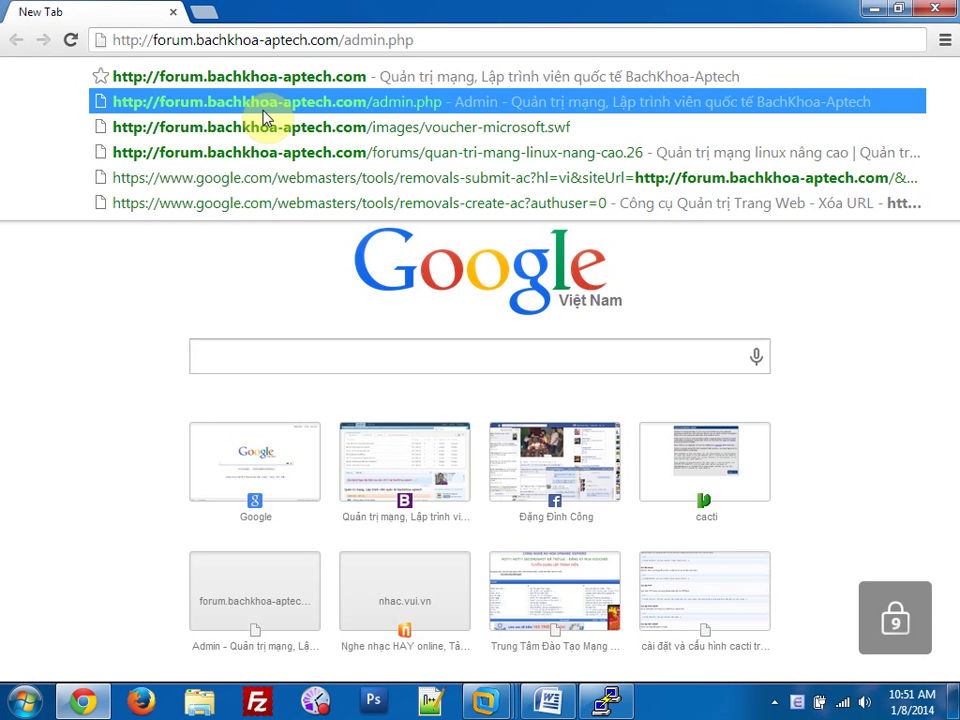
key("BackSpace")
key("BackSpace")
key("BackSpace")
key("BackSpace")
key("BackSpace")
key("BackSpace")
key("BackSpace")
key("BackSpace")
key("BackSpace")
key("BackSpace")
key("BackSpace")
key("BackSpace")
key("BackSpace")
key("BackSpace")
key("BackSpace")
key("BackSpace")
key("BackSpace")
key("BackSpace")
key("BackSpace")
key("BackSpace")
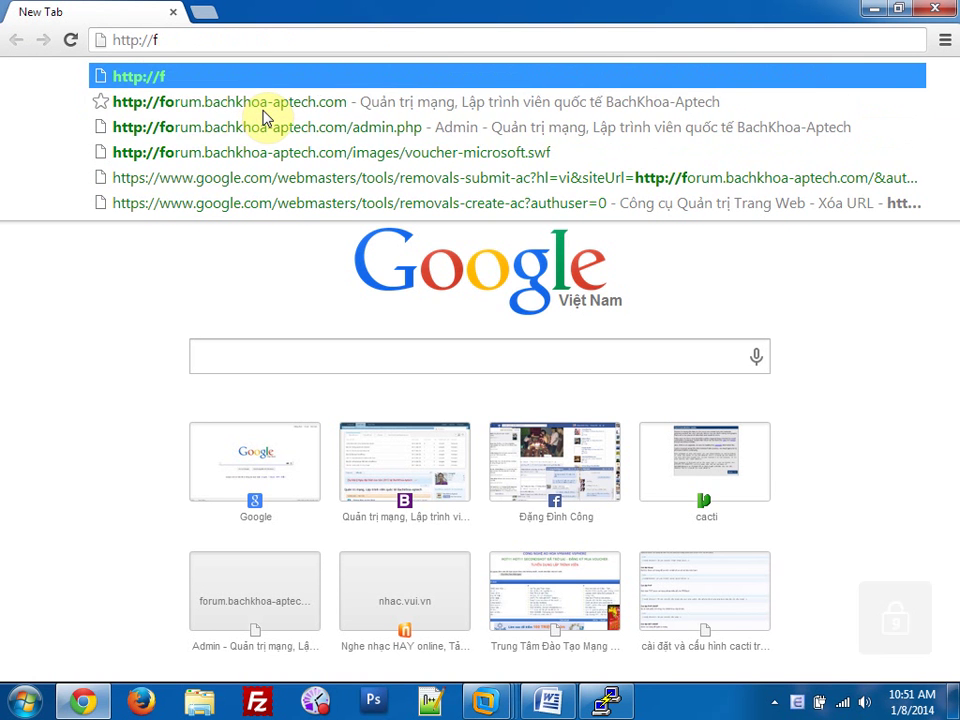
key("BackSpace")
type("172.1")
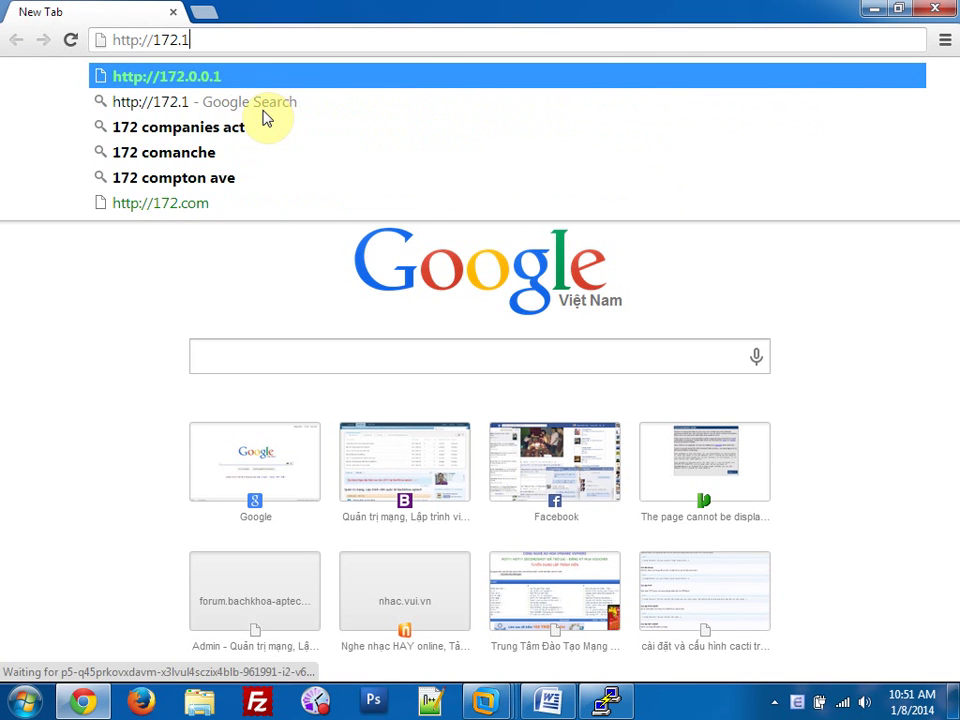
type("6.0.10")
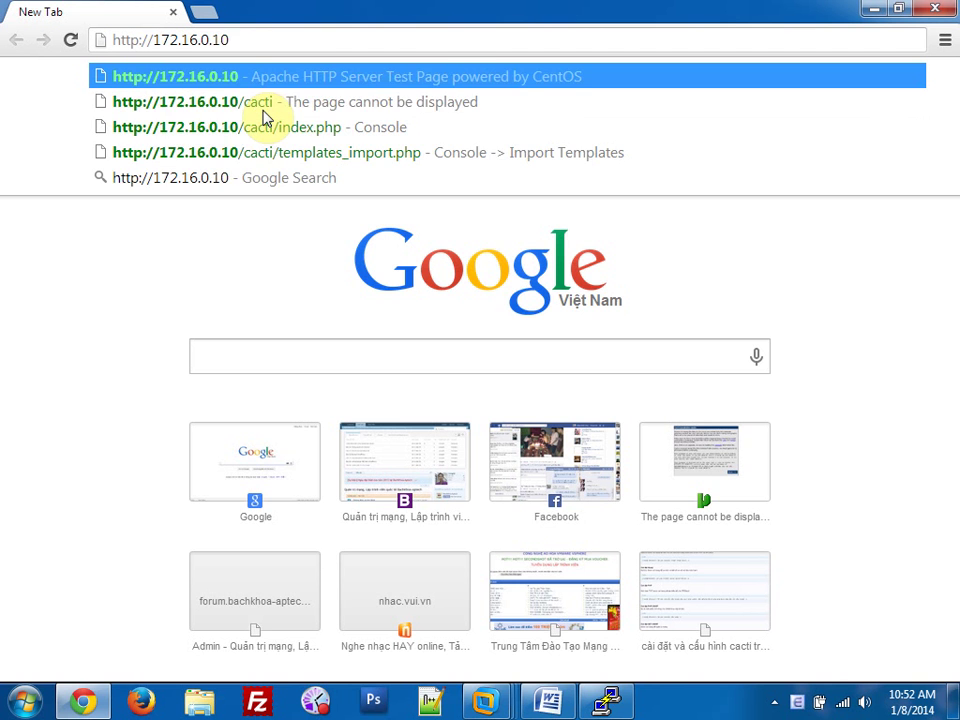
type("/ca")
key("Return")
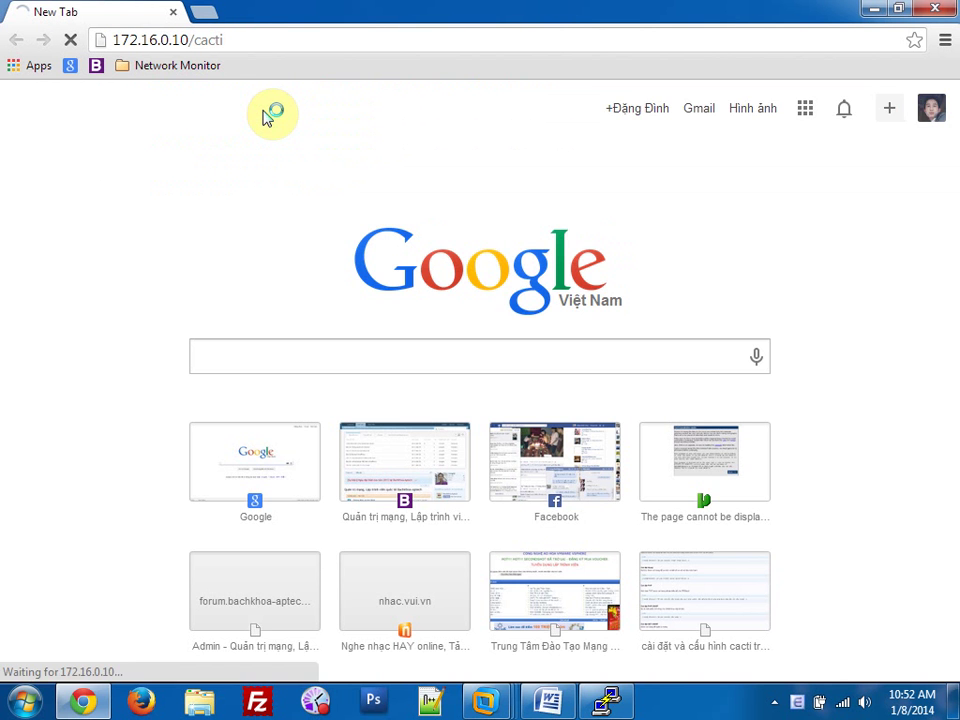
Run the Cacti installer past the license page as a New Install and finish.
left_click_drag(253, 105, 414, 120)
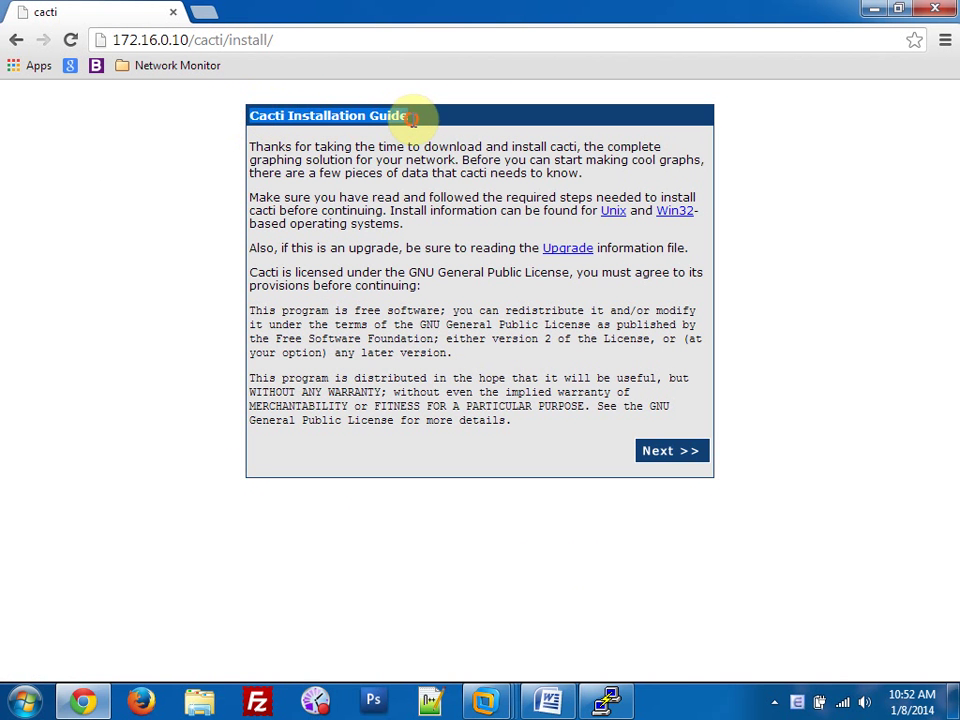
left_click(664, 455)
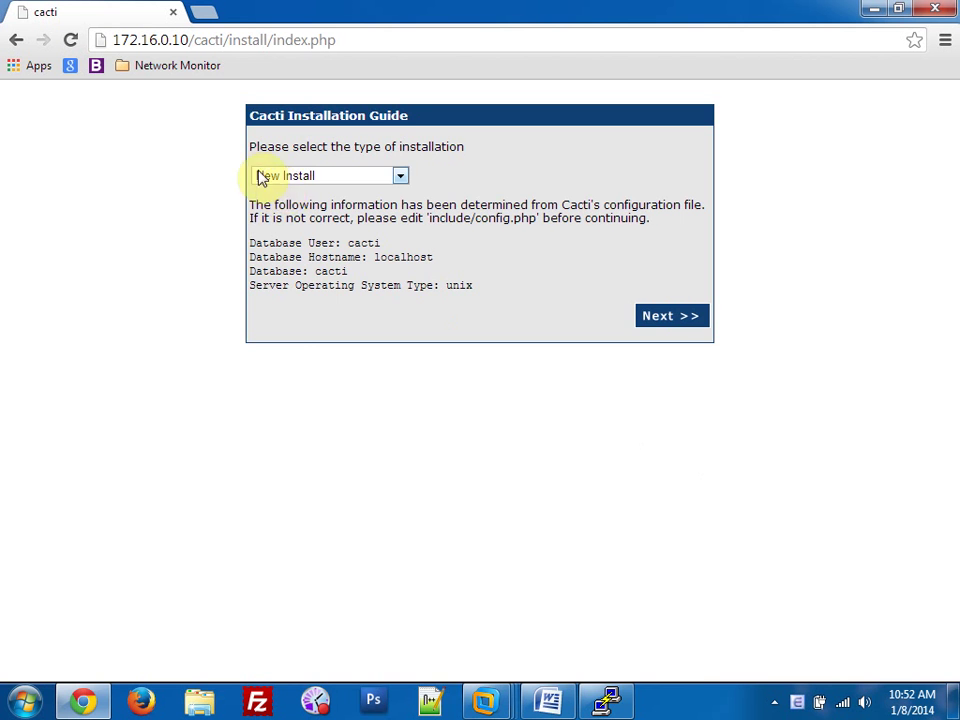
left_click(644, 320)
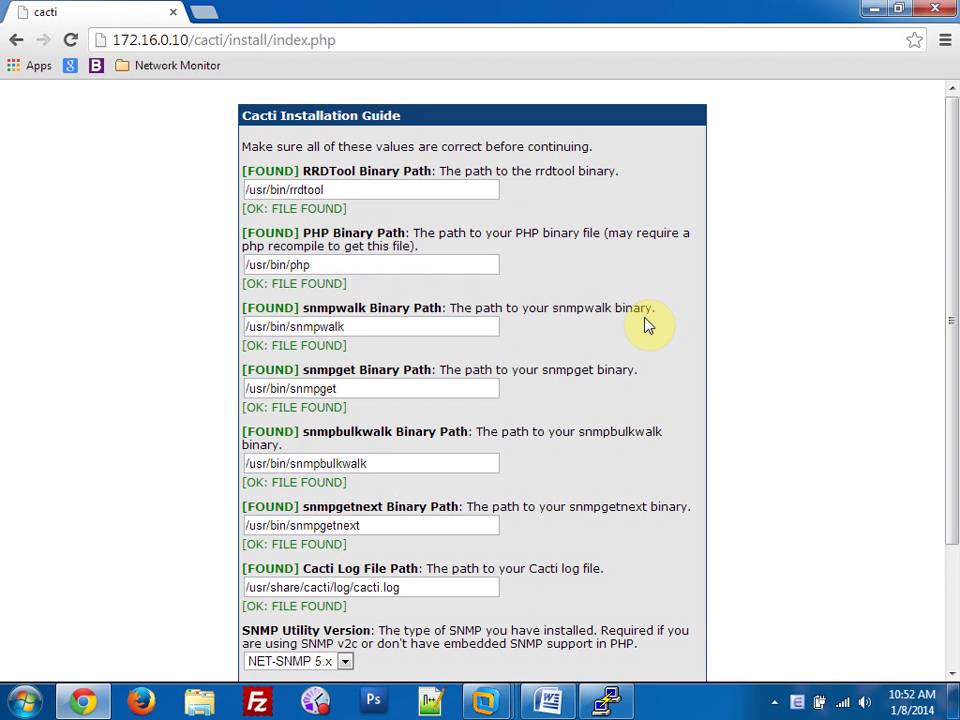
scroll(645, 350, "down", 3)
left_click(670, 652)
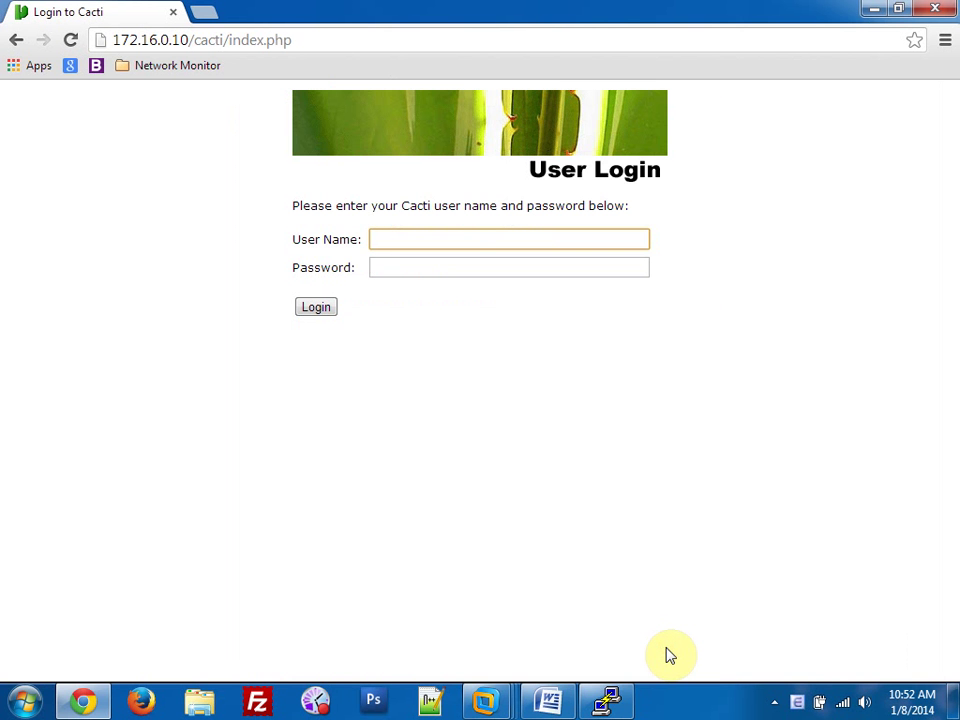
Sign in as admin with the default password, set a new password, and minimize Chrome.
type("admin")
key("Tab")
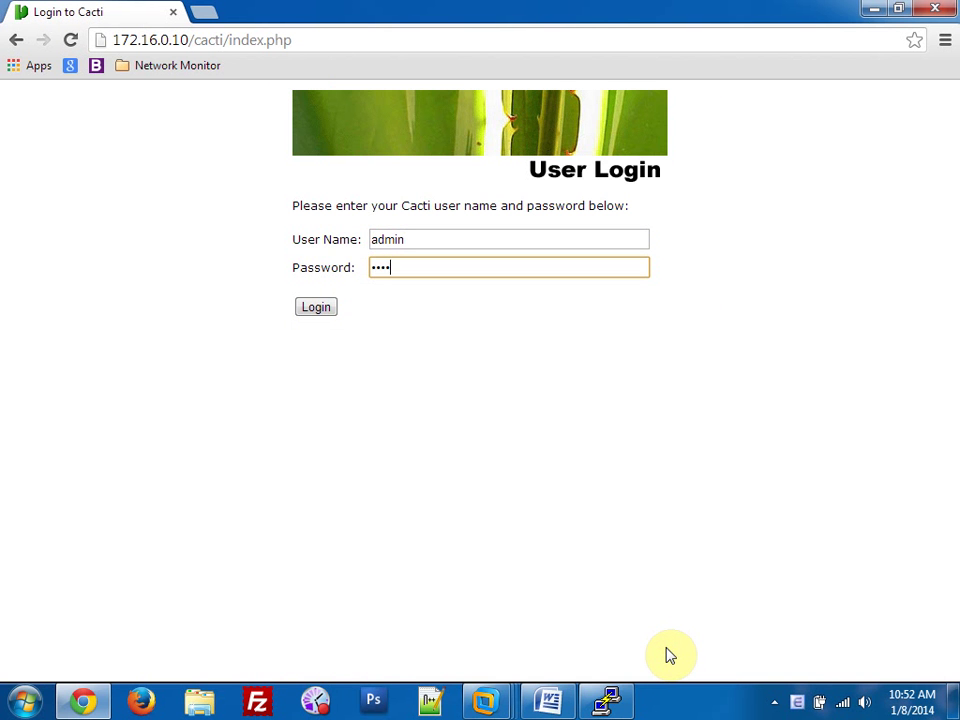
type("admin")
key("Return")
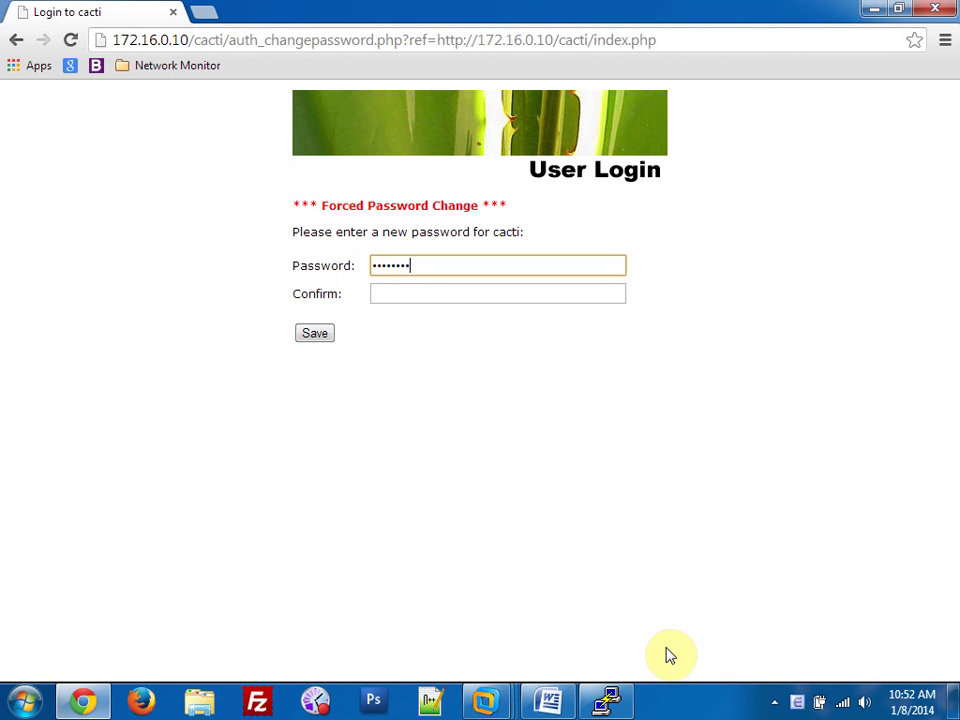
key("Tab")
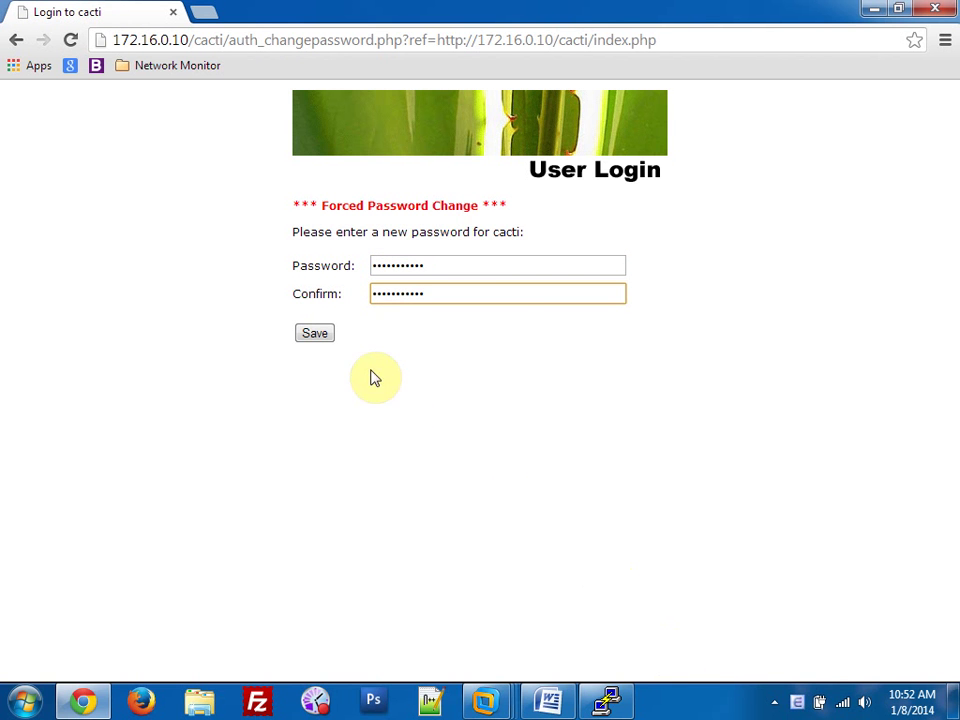
left_click(324, 335)
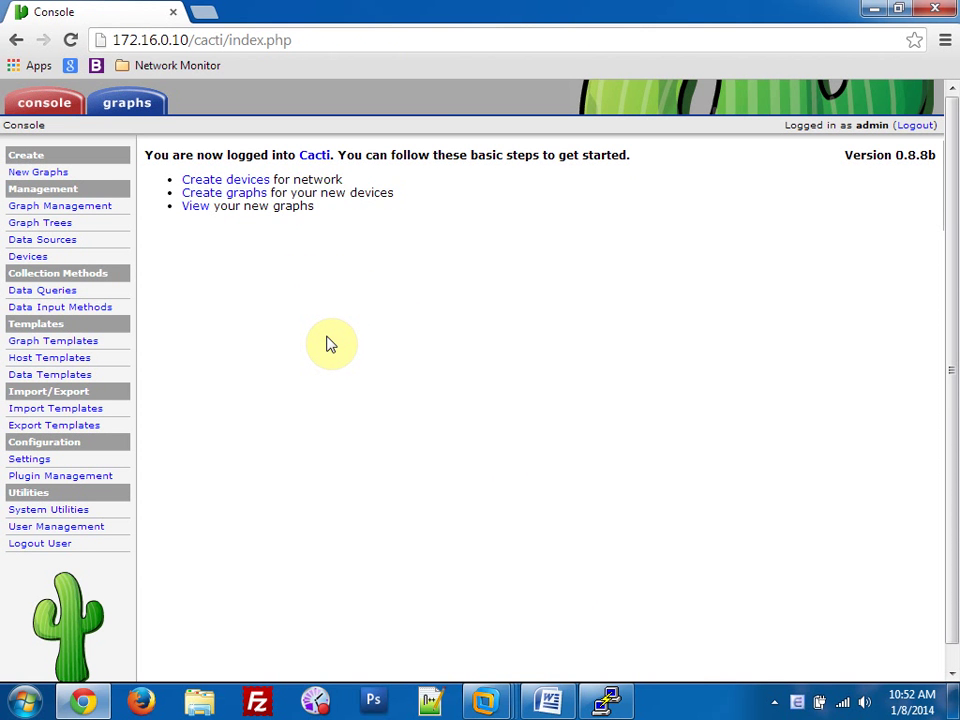
left_click(874, 9)
Set BKNP-WINXP-01's CD/DVD drive to connected, connect at power on, using an ISO image.
mouse_move(490, 695)
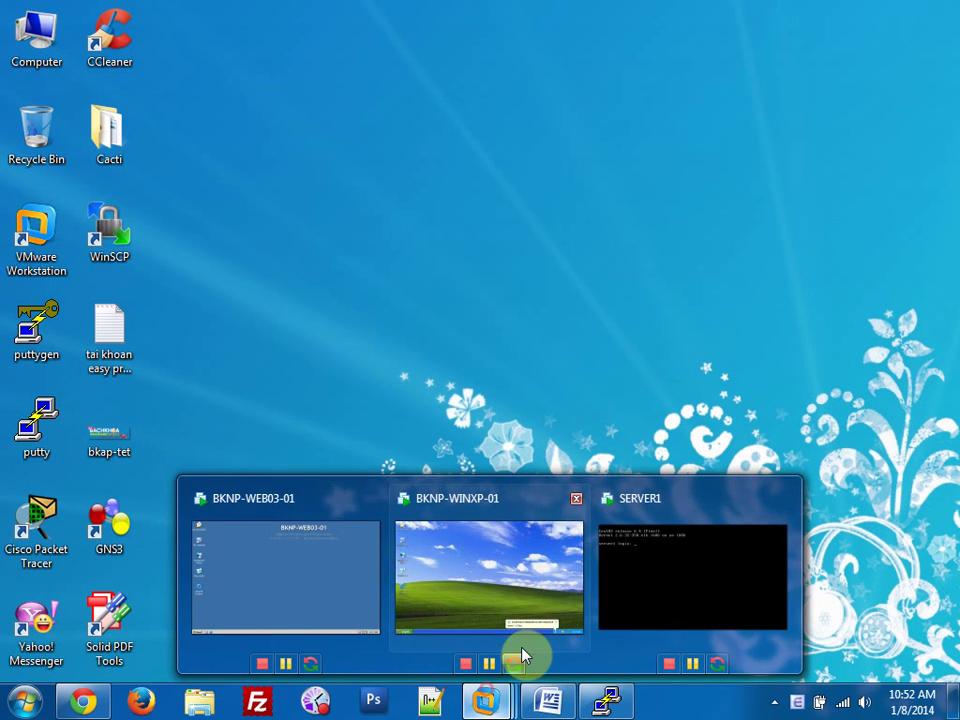
left_click(480, 563)
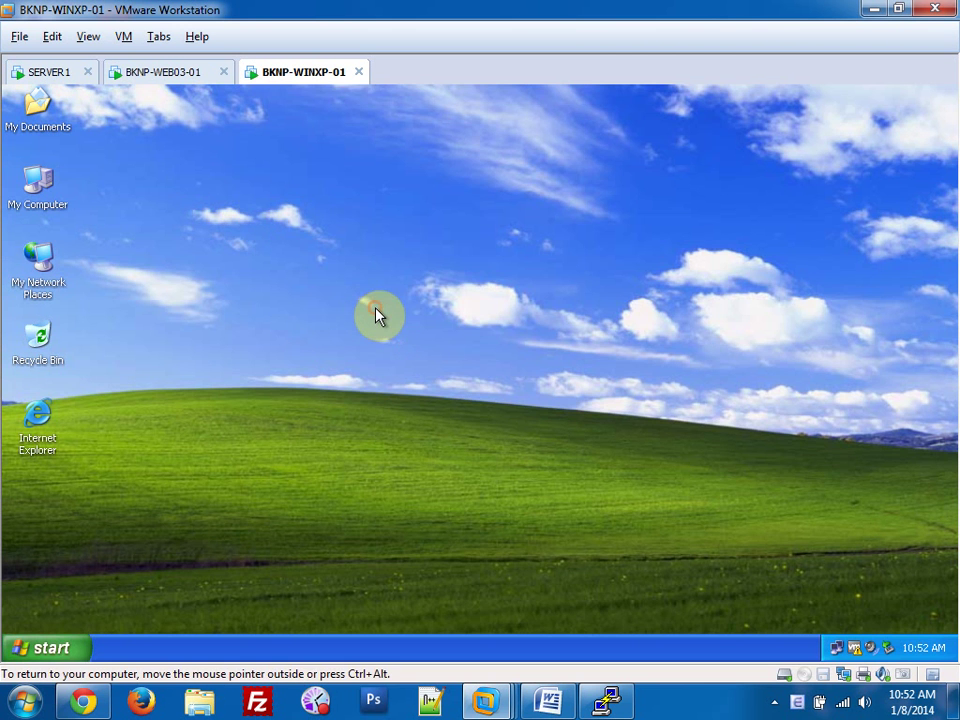
right_click(305, 74)
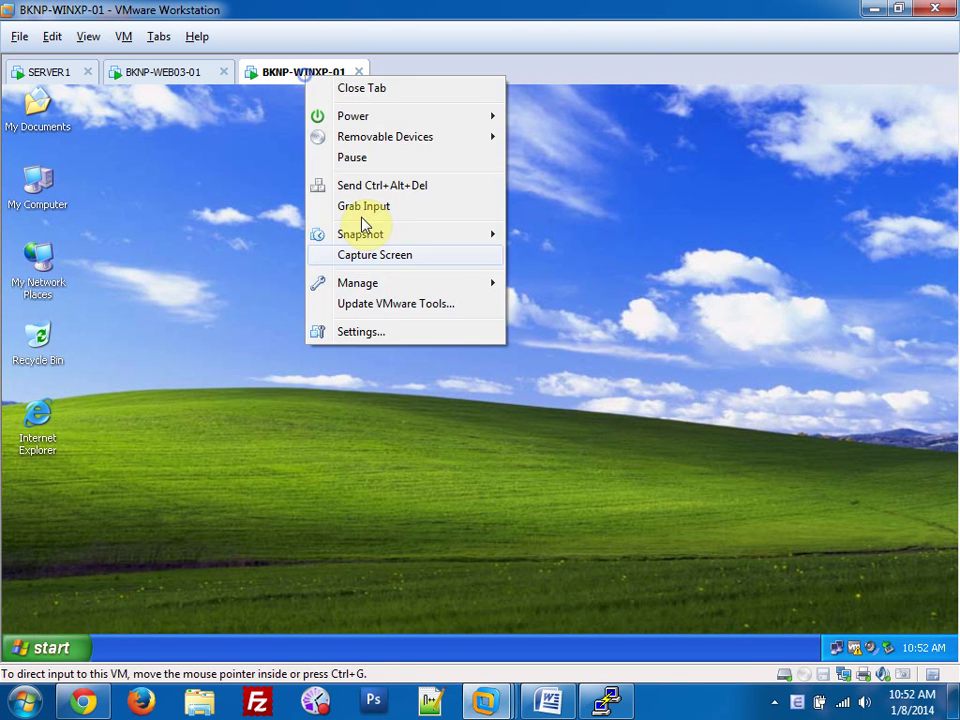
left_click(377, 332)
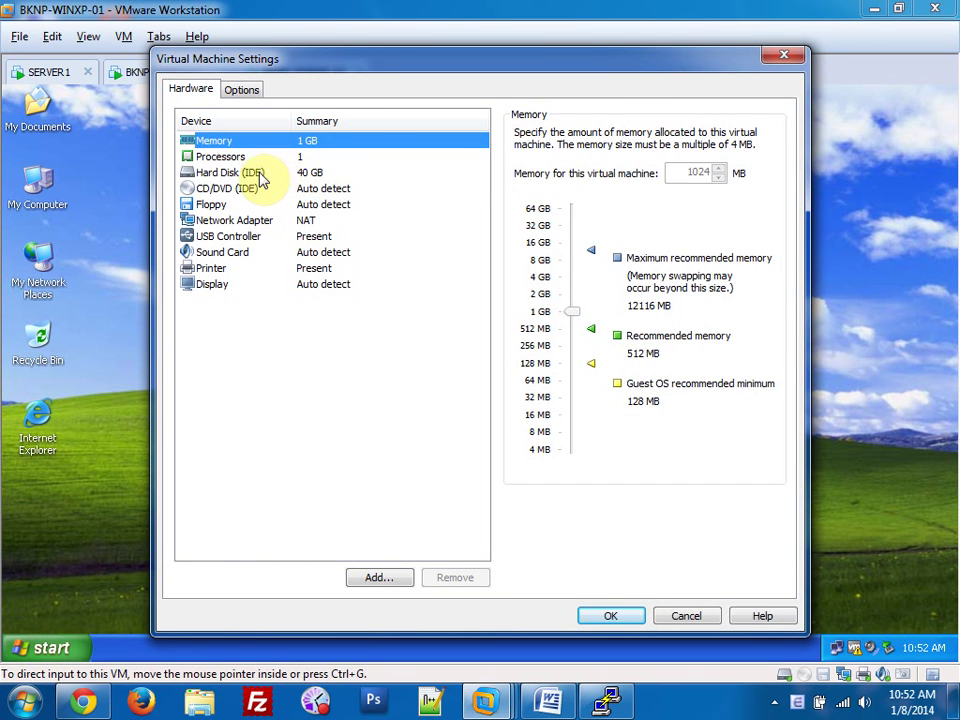
left_click(253, 172)
left_click(285, 189)
left_click(520, 133)
left_click(520, 151)
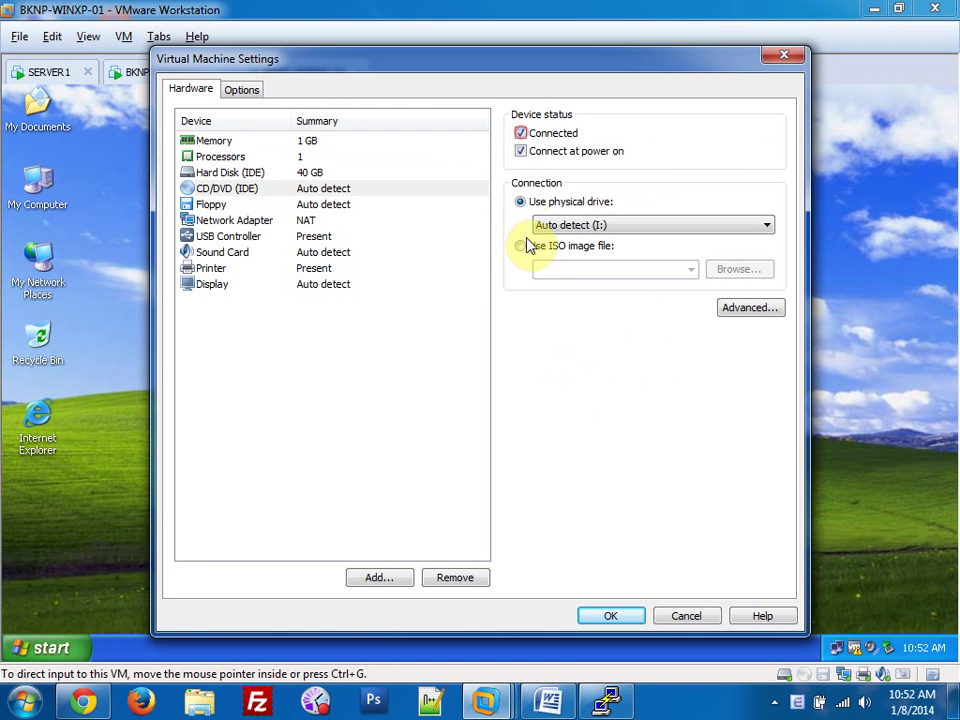
left_click(520, 245)
Choose Windows_XP_SP2 from E:\CD-ISO\Windows as the drive's ISO and confirm the settings.
left_click(714, 269)
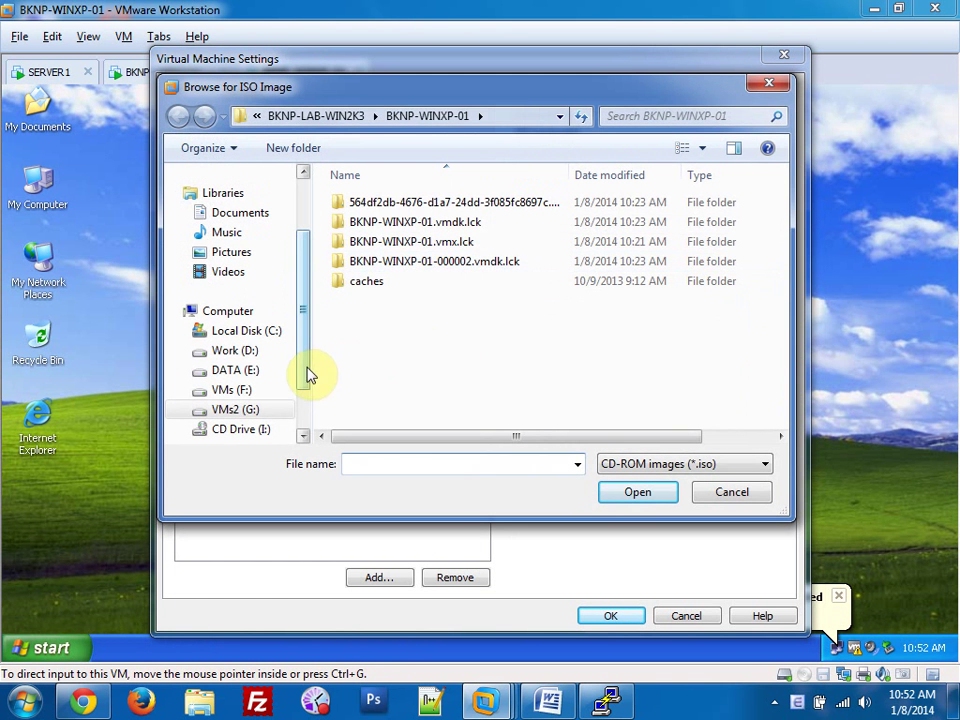
left_click(245, 354)
left_click(240, 372)
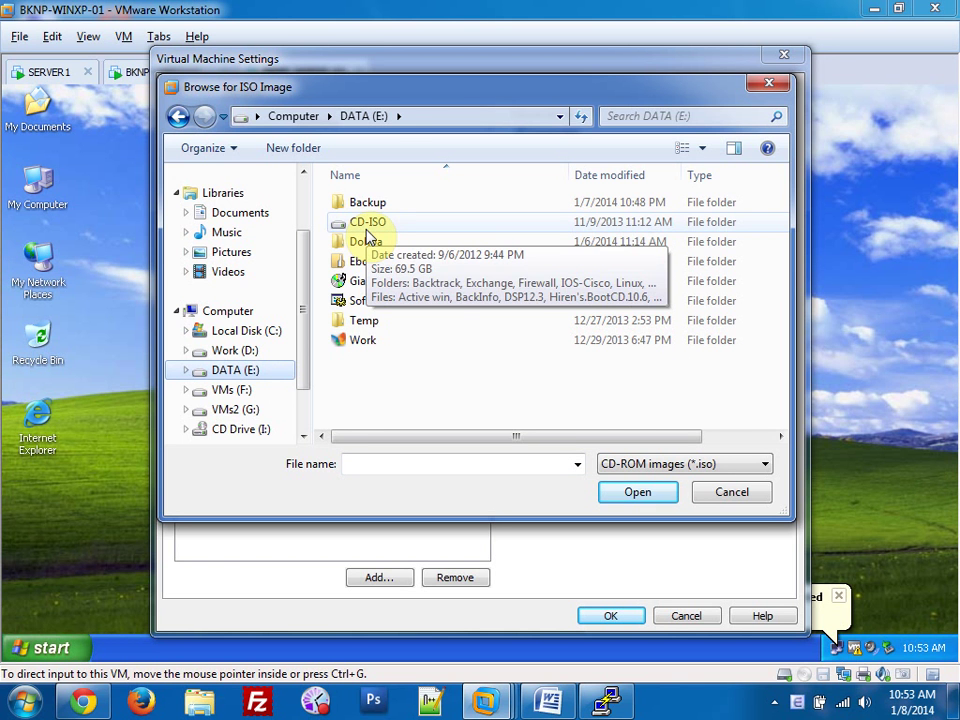
double_click(366, 230)
double_click(372, 400)
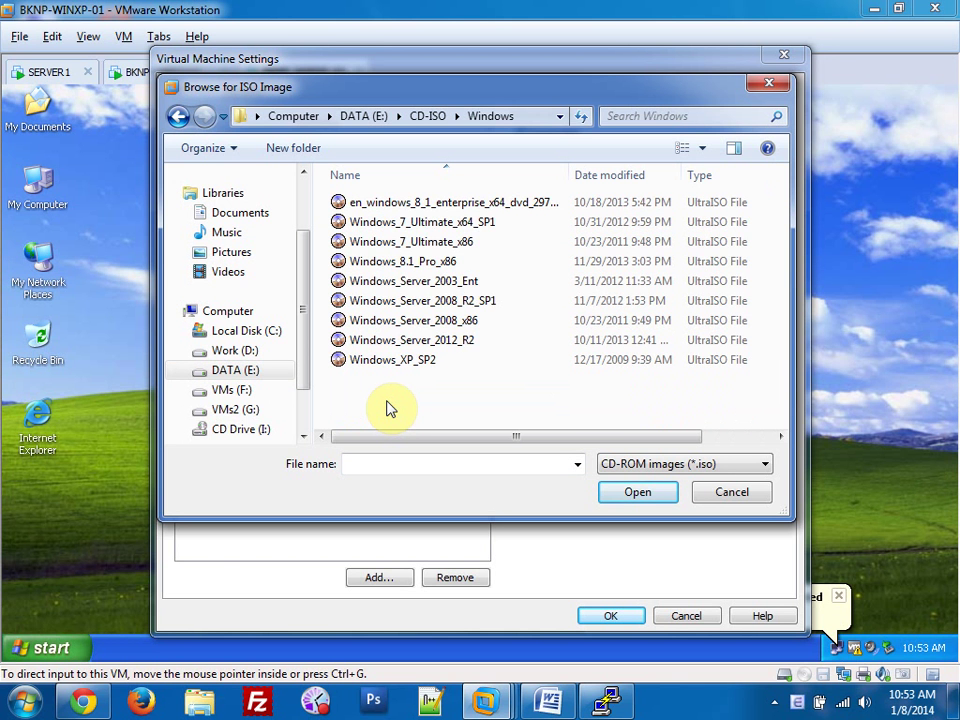
double_click(372, 360)
left_click(603, 614)
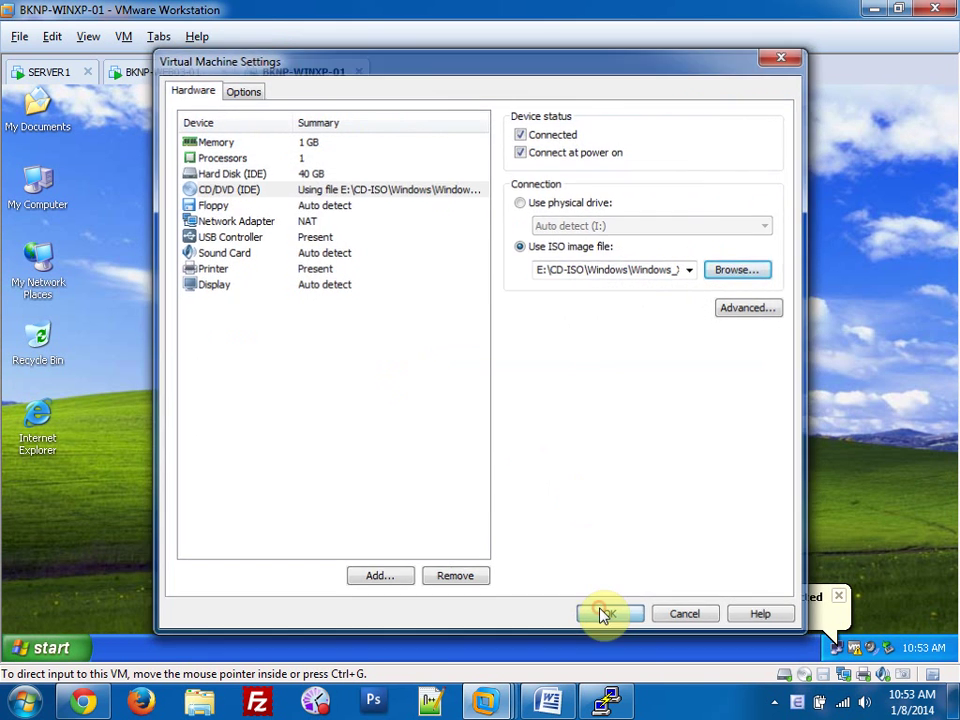
left_click(840, 598)
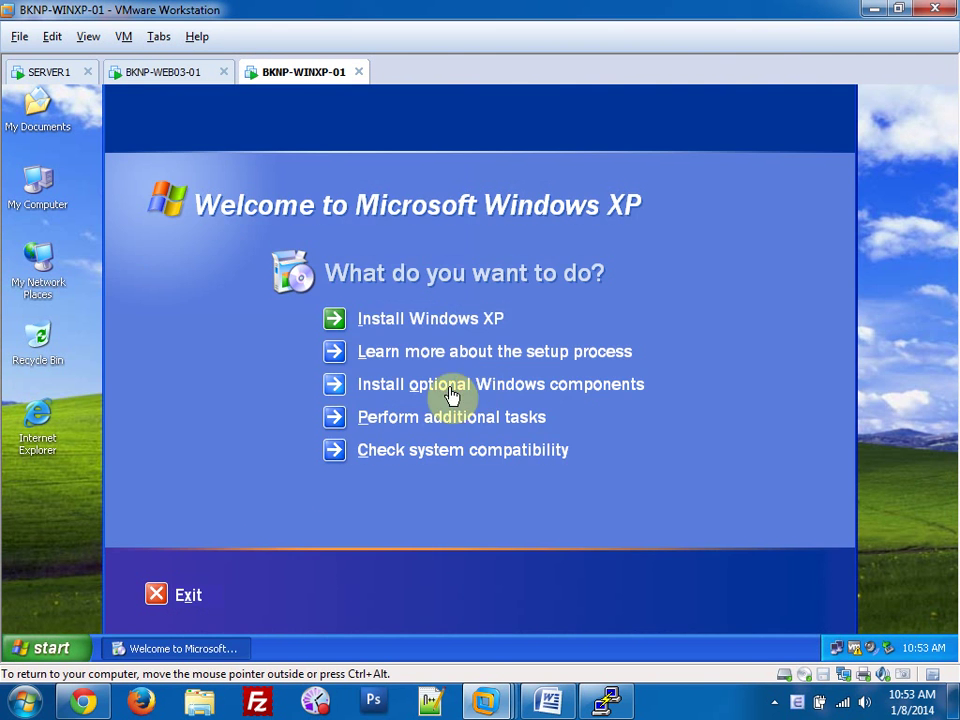
Exit the XP setup autorun screen and open Add or Remove Programs in Control Panel.
left_click(171, 596)
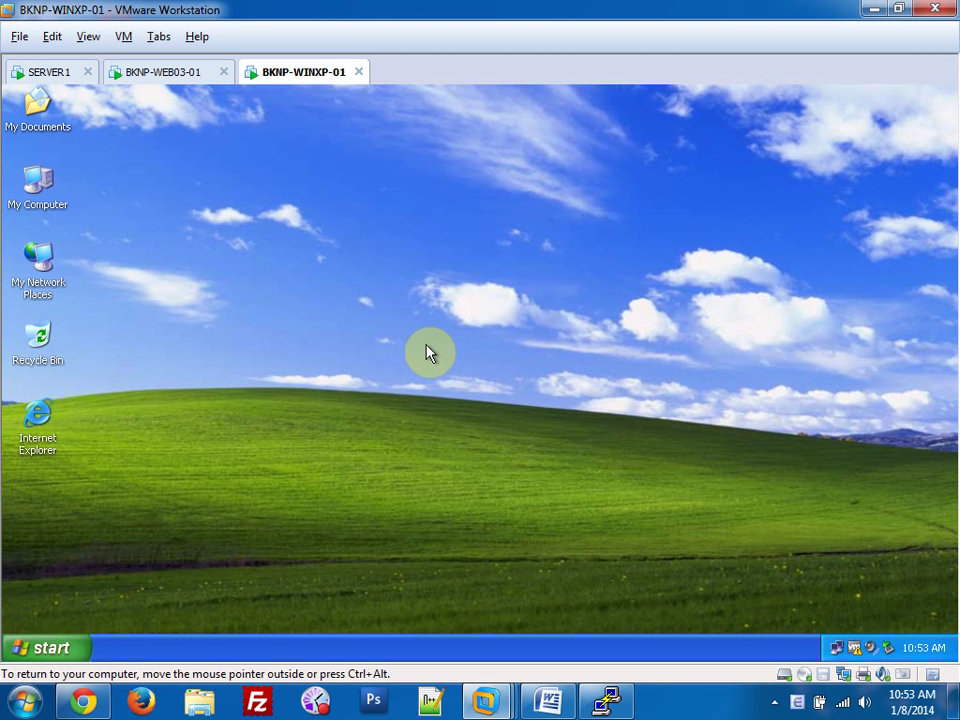
left_click(58, 648)
mouse_move(137, 464)
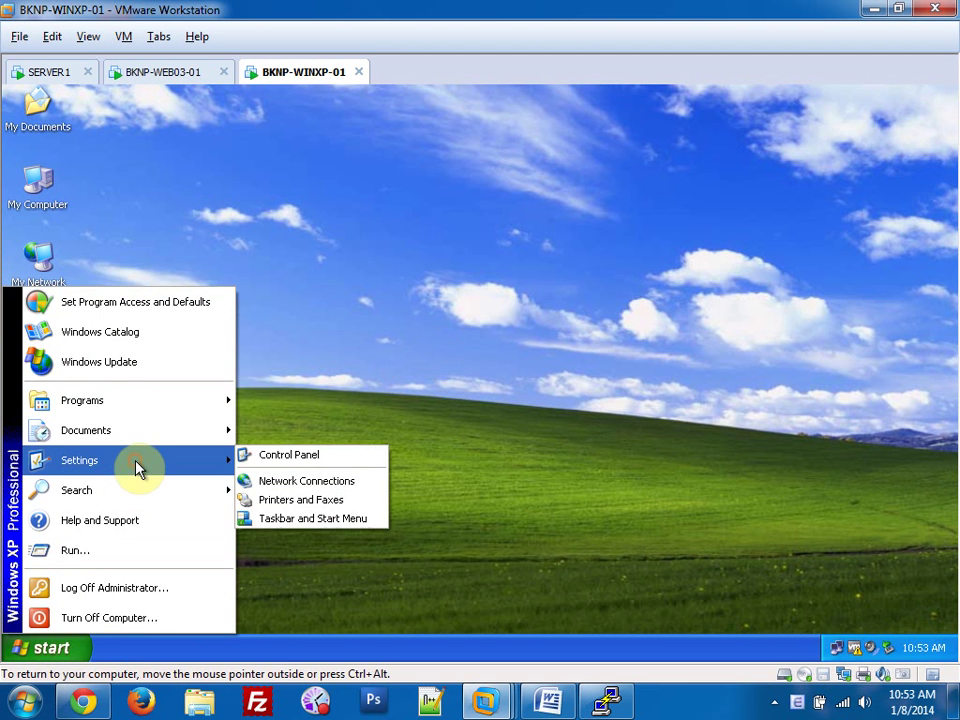
left_click(258, 455)
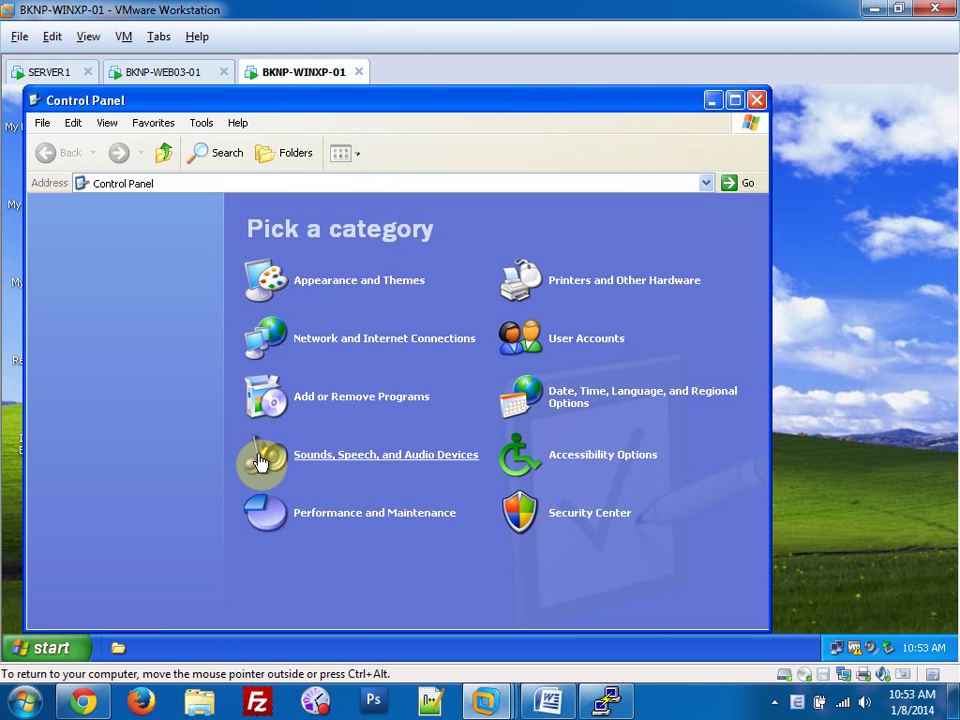
left_click(347, 400)
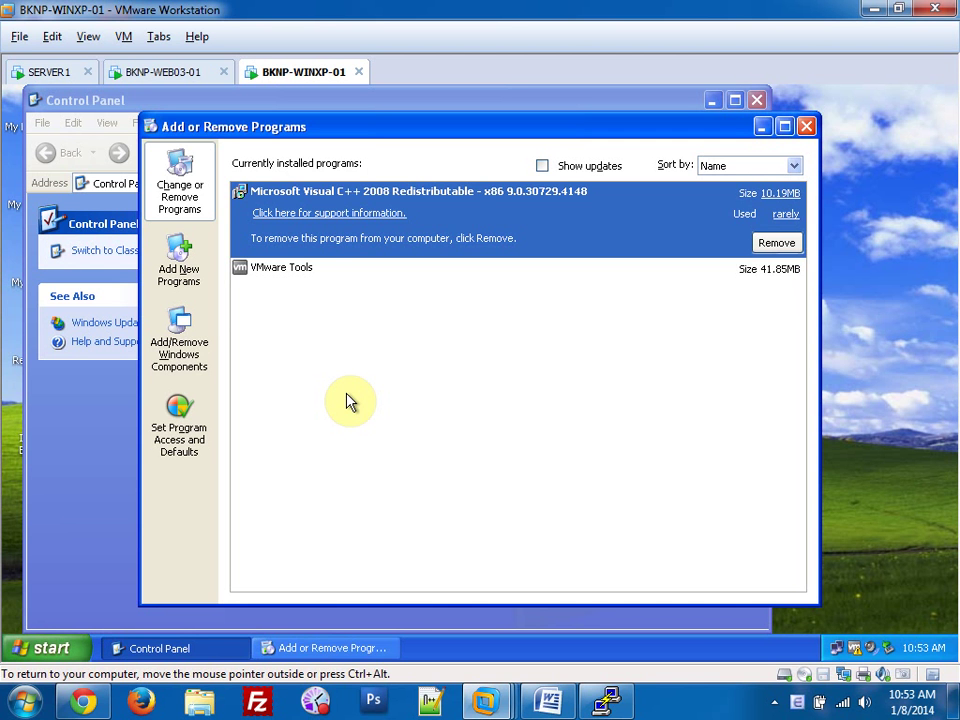
Install the Management and Monitoring Tools Windows component and close the setup windows.
left_click(205, 368)
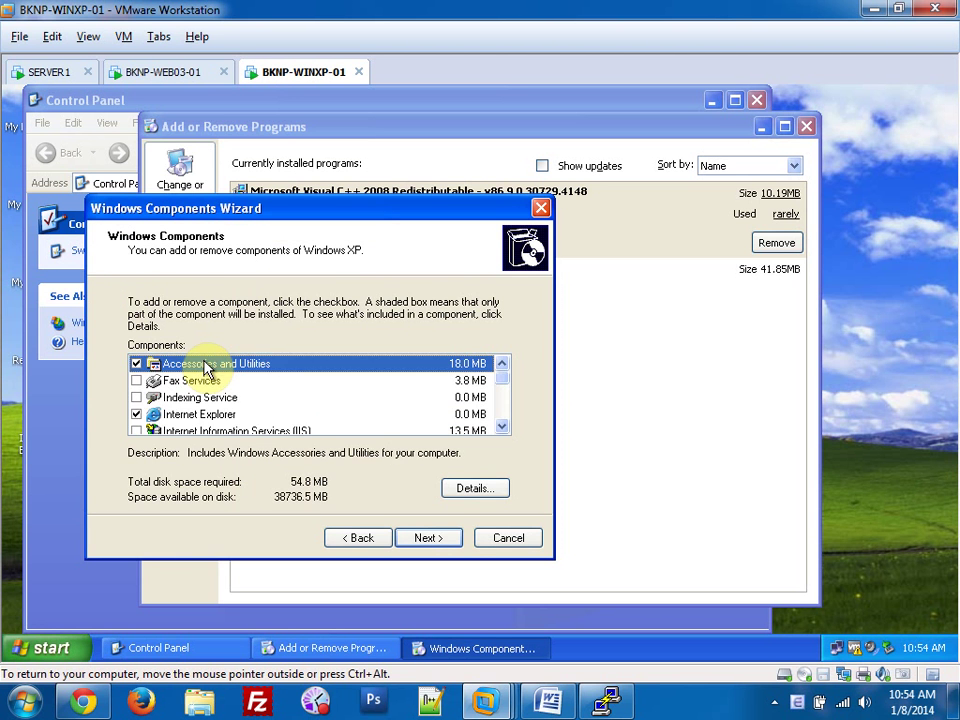
scroll(204, 366, "down", 1)
left_click(180, 397)
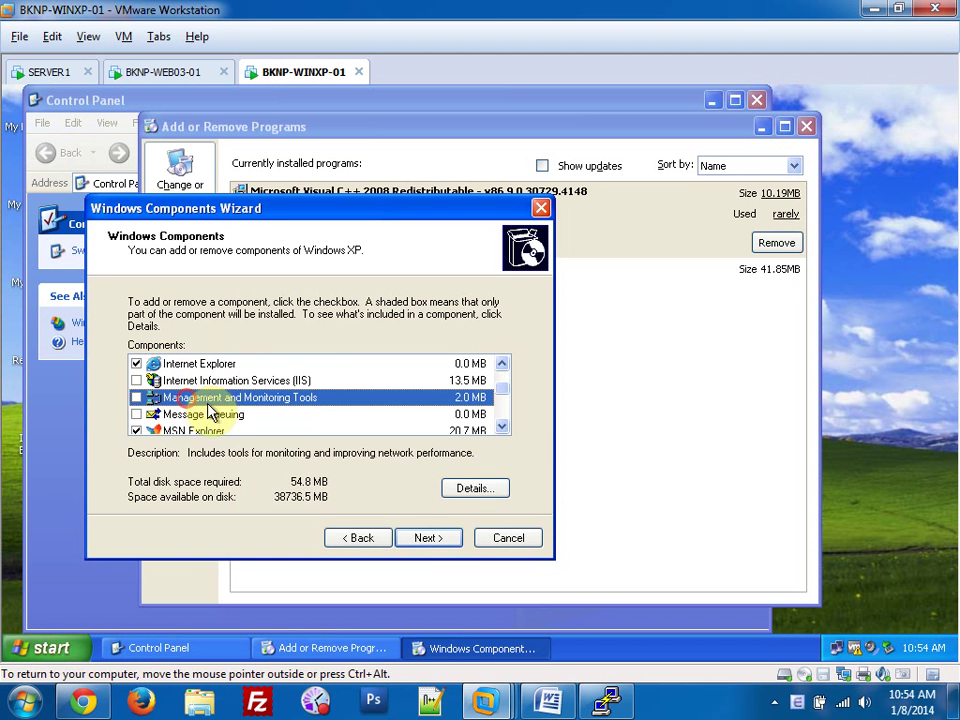
left_click(137, 397)
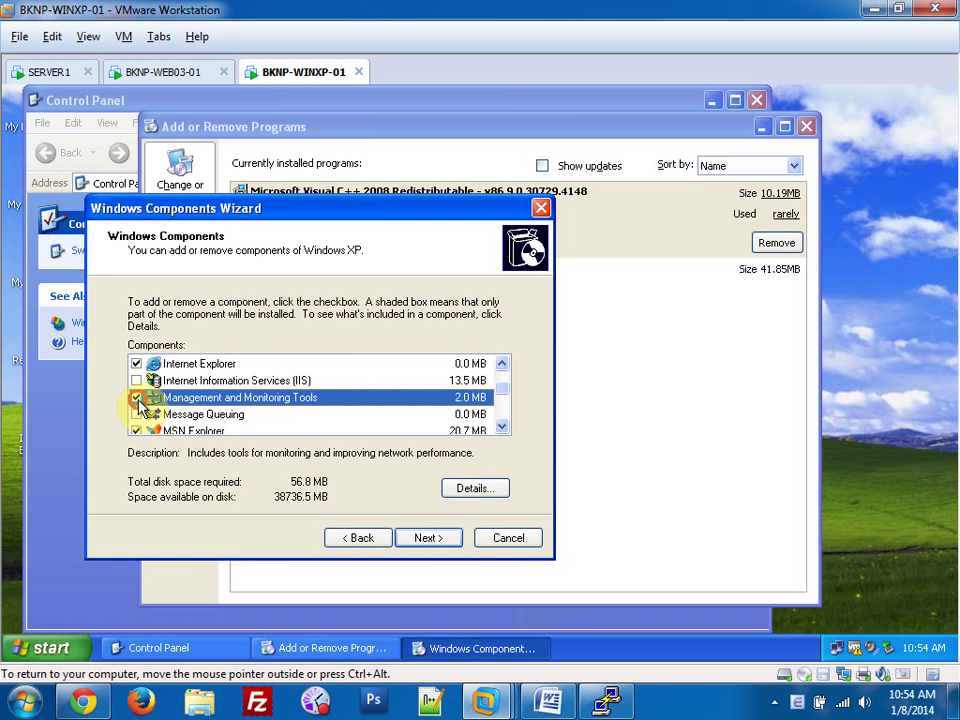
left_click(418, 538)
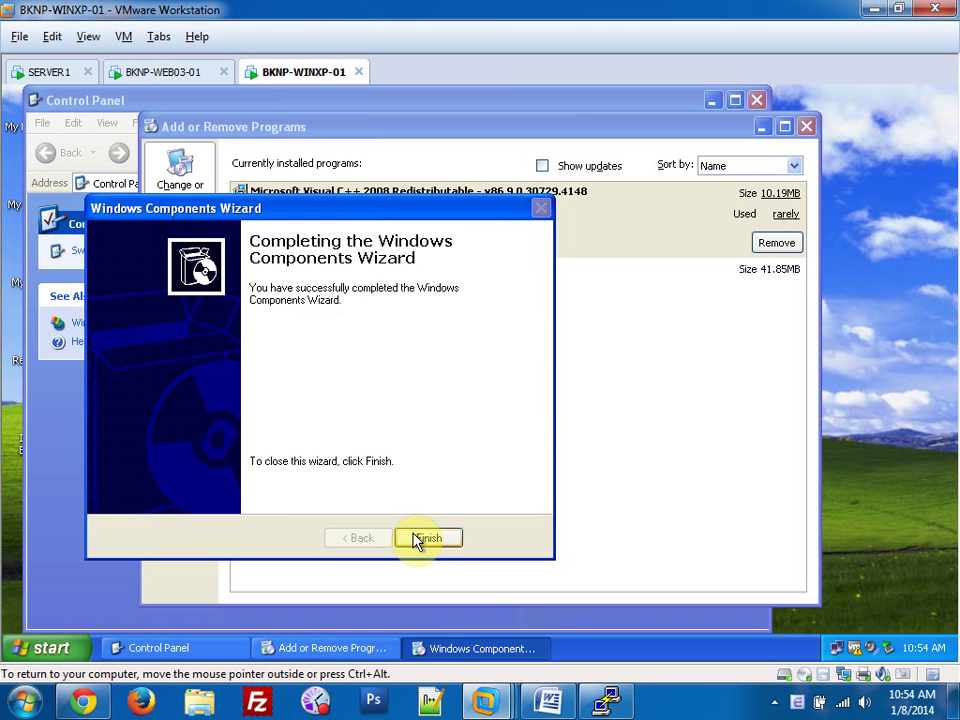
left_click(427, 538)
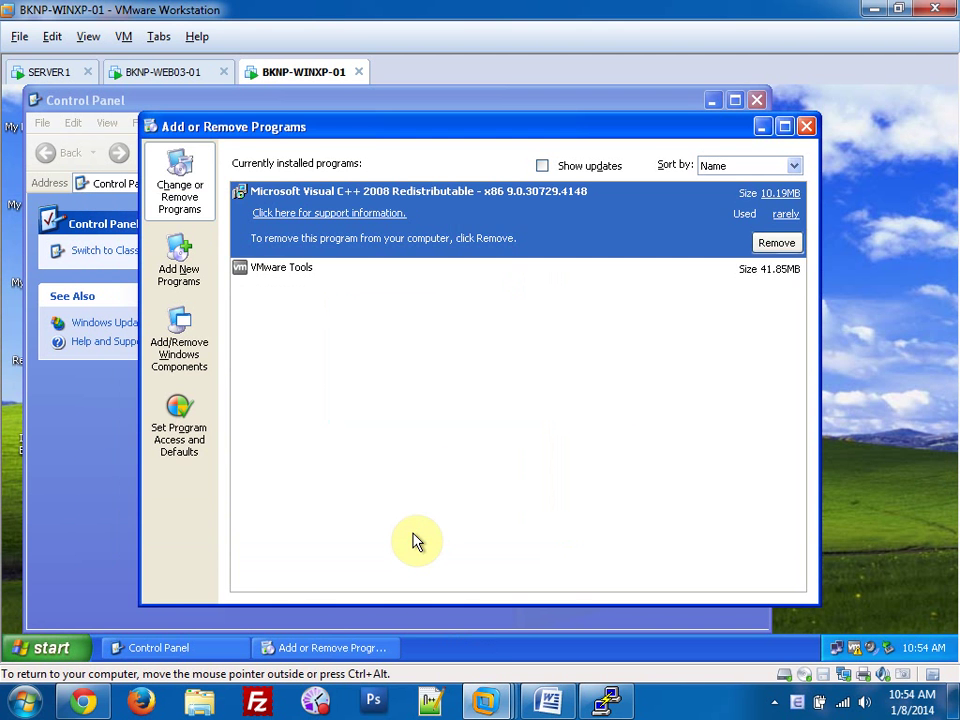
left_click(806, 127)
left_click(756, 101)
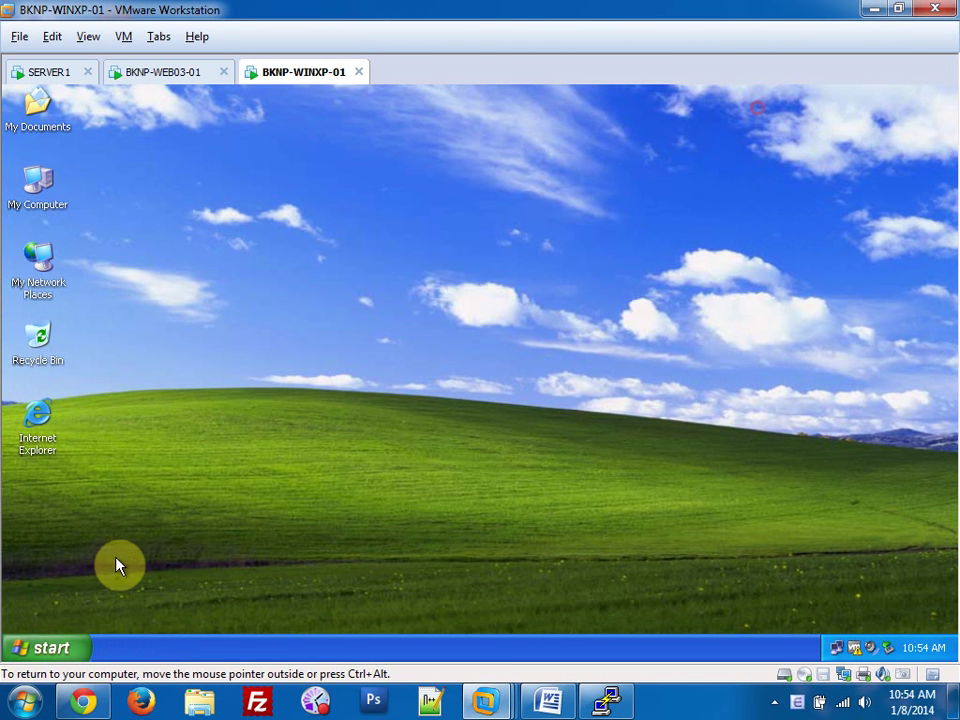
Launch the Services console with services.msc from Run.
left_click(42, 648)
left_click(80, 551)
type("ser")
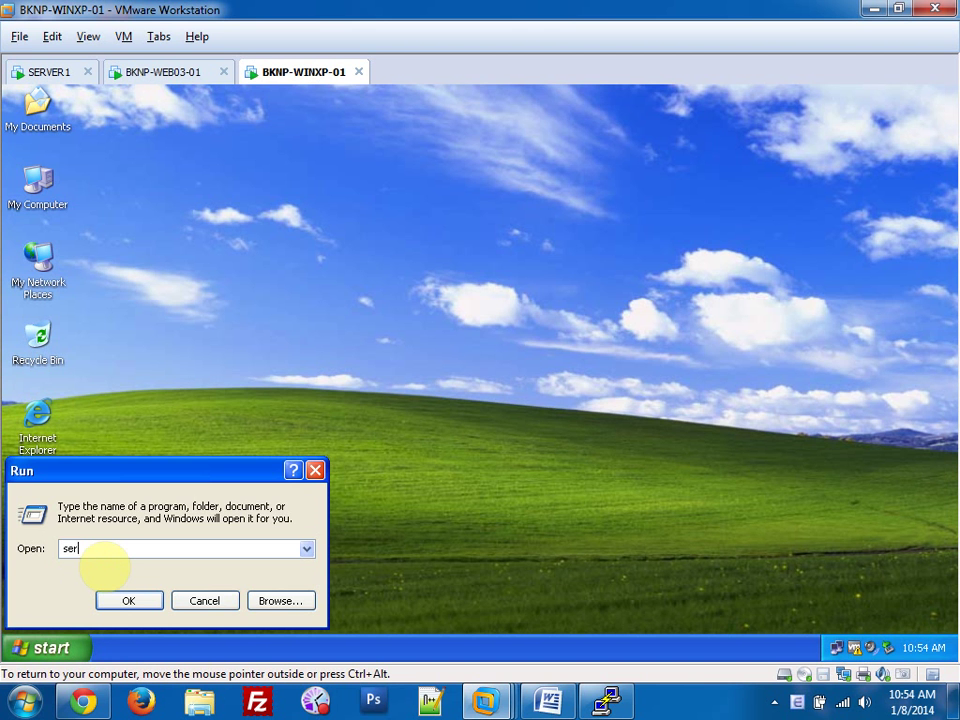
type("vices.msc")
key("Return")
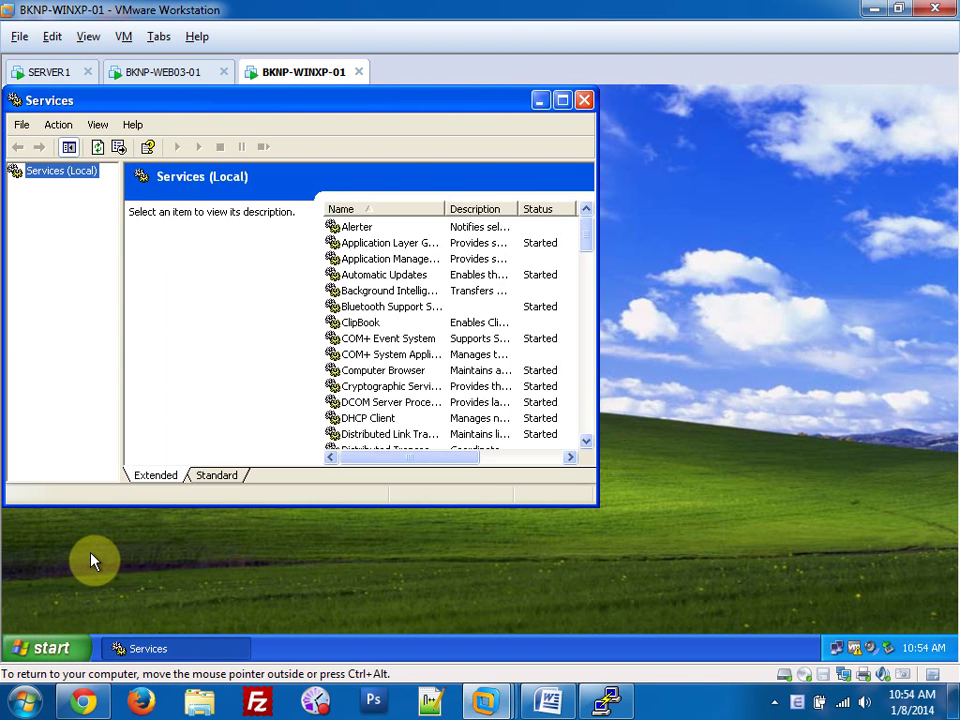
Open the SNMP Service properties in the maximized Services console.
left_click(558, 99)
left_click(365, 398)
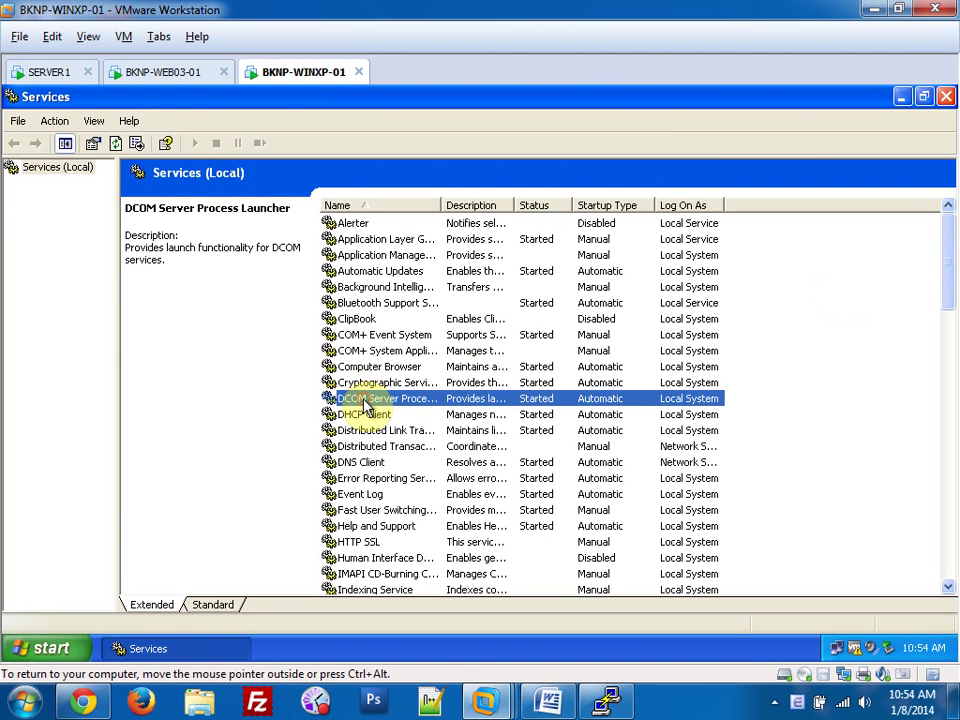
key("s")
key("s")
key("s")
key("s")
key("s")
key("s")
key("s")
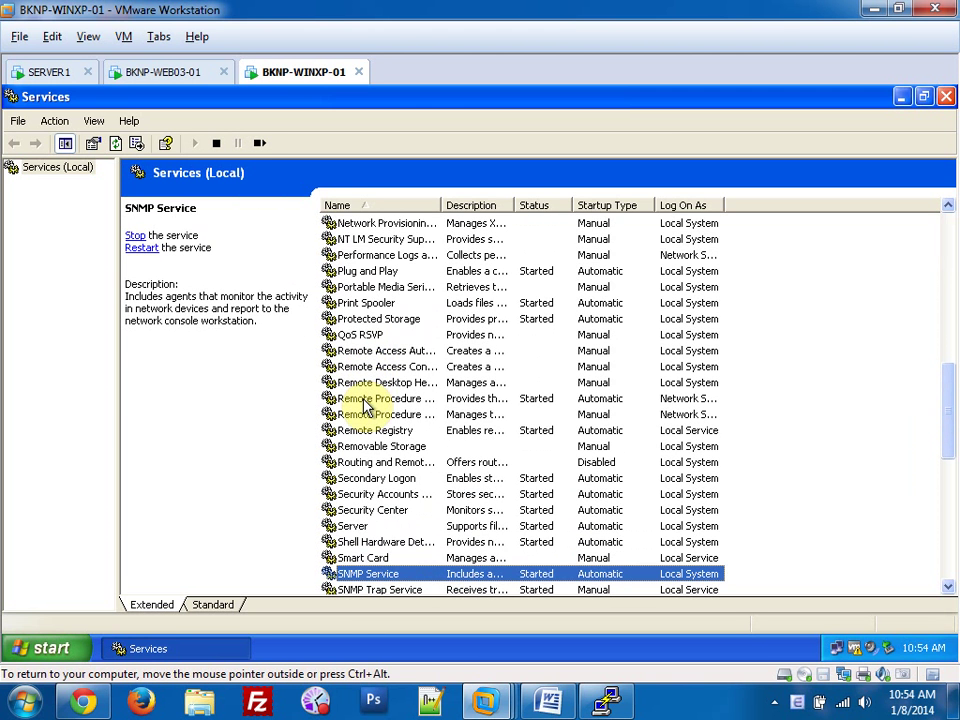
left_click(390, 574)
double_click(390, 574)
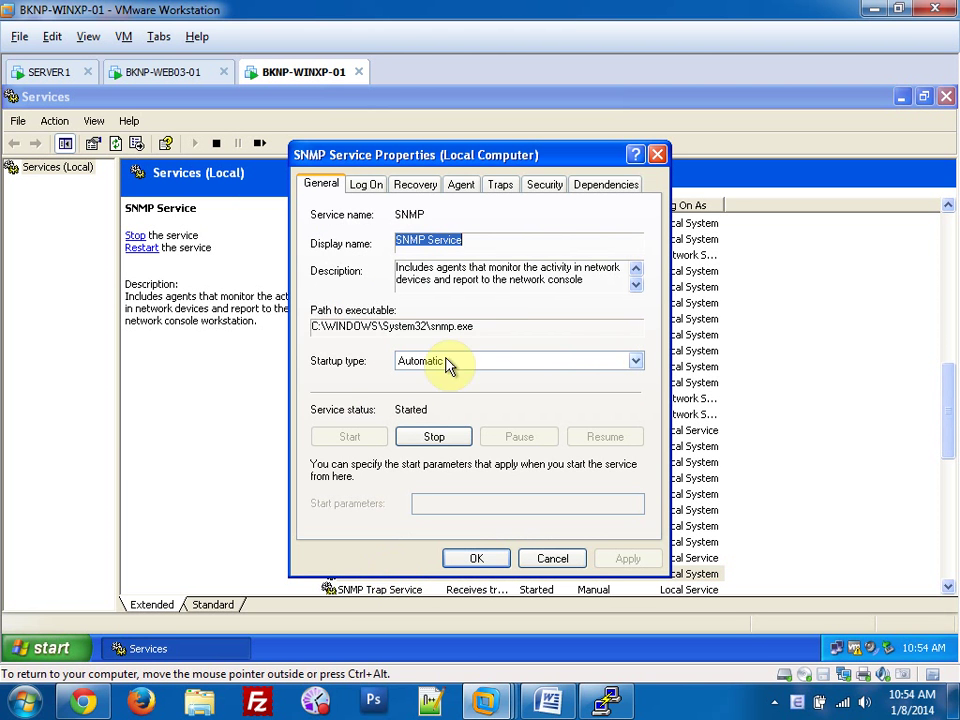
left_click(545, 186)
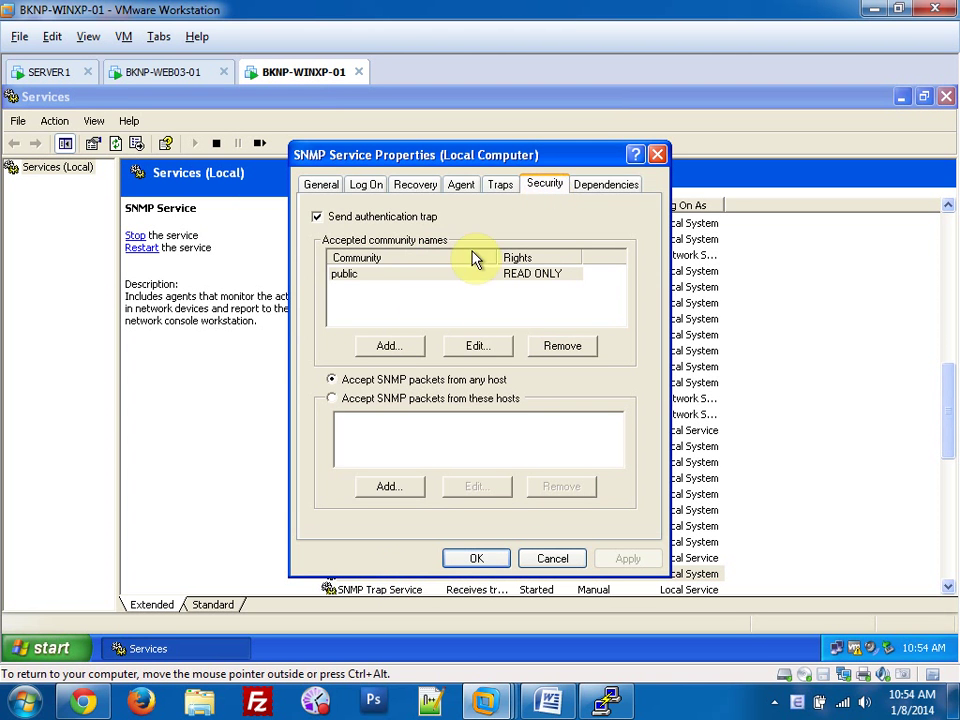
left_click(462, 346)
type("C")
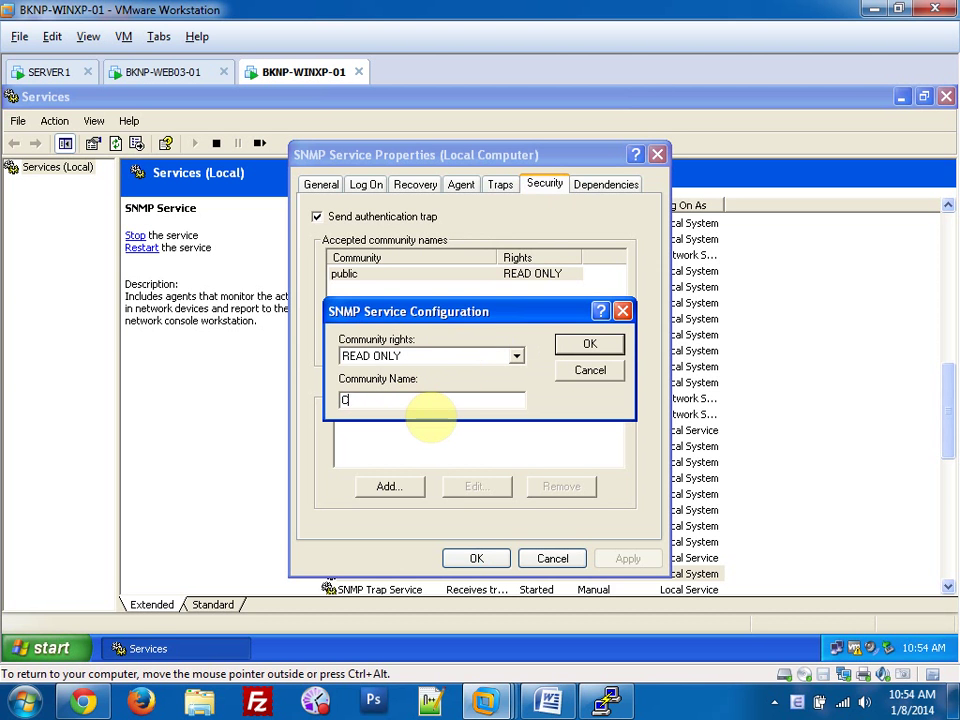
type("lient01")
left_click(570, 347)
left_click(628, 559)
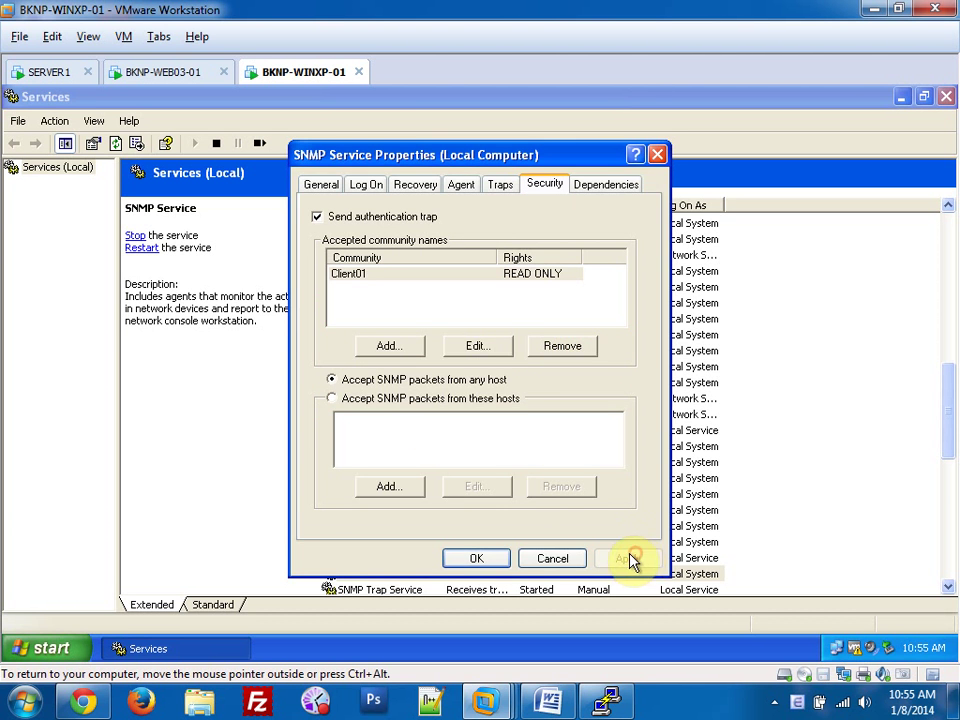
left_click(497, 557)
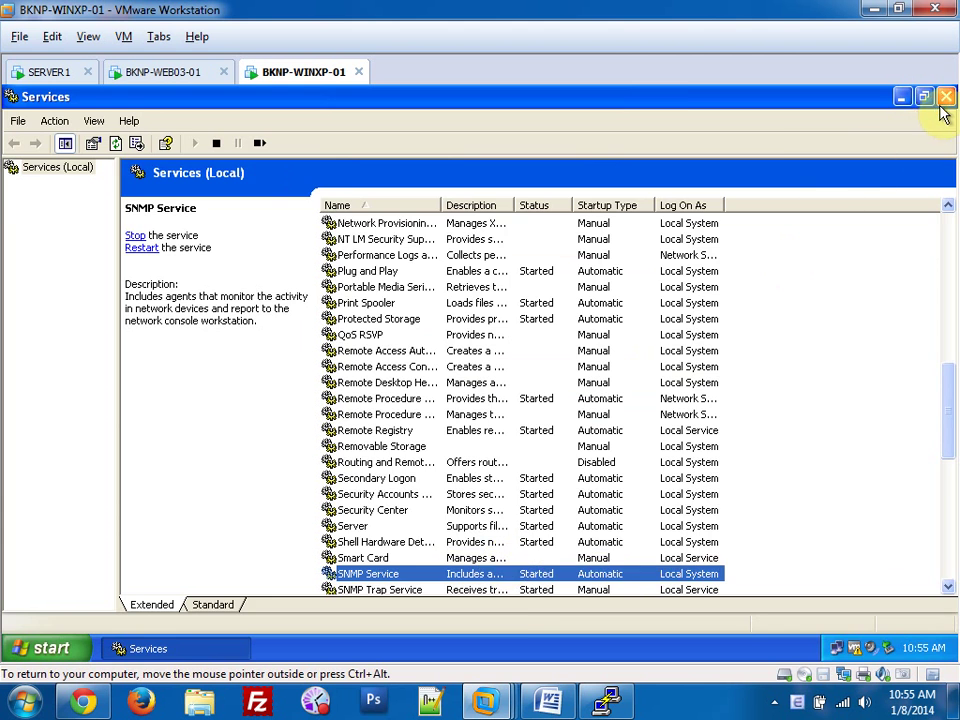
left_click(944, 97)
left_click(185, 72)
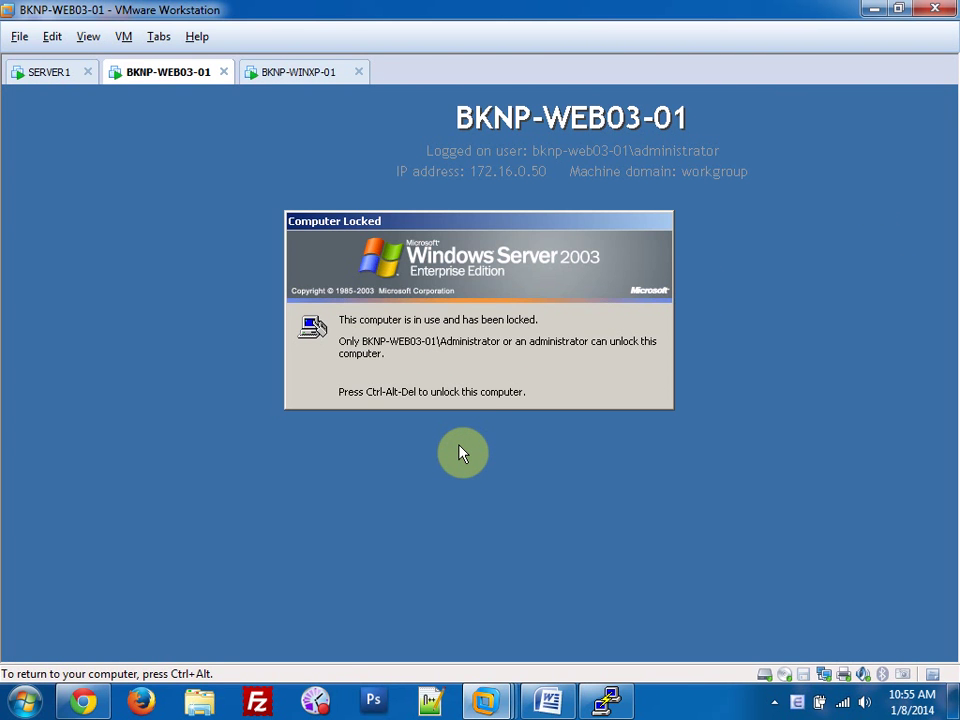
Unlock BKNP-WEB03-01 with Ctrl+Alt+Del and the administrator password.
key("ctrl+alt+Insert")
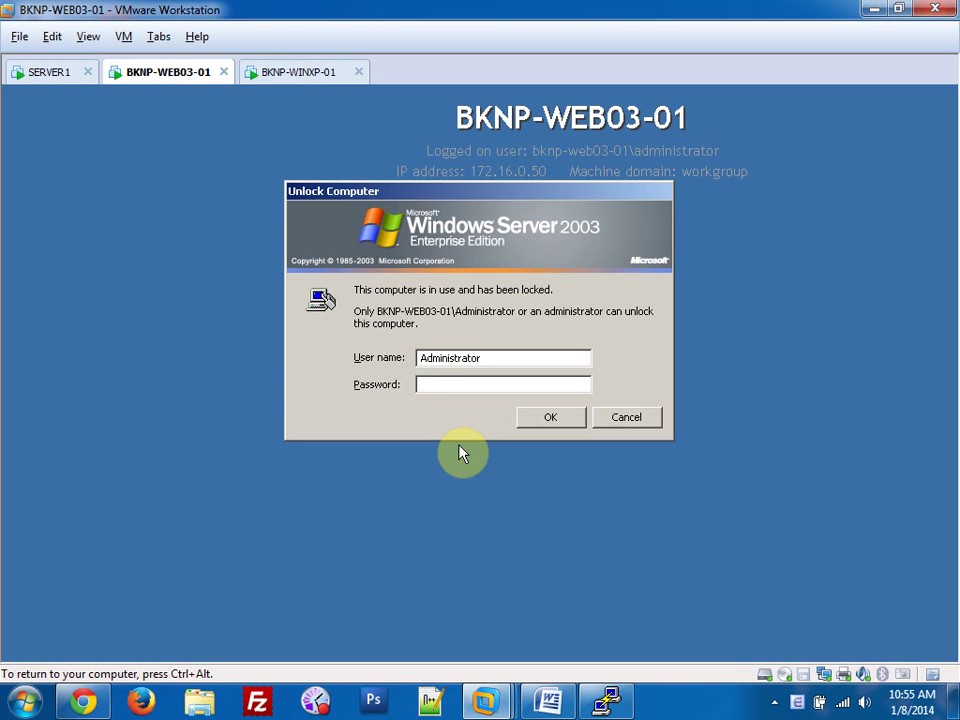
type("••••••••")
key("Return")
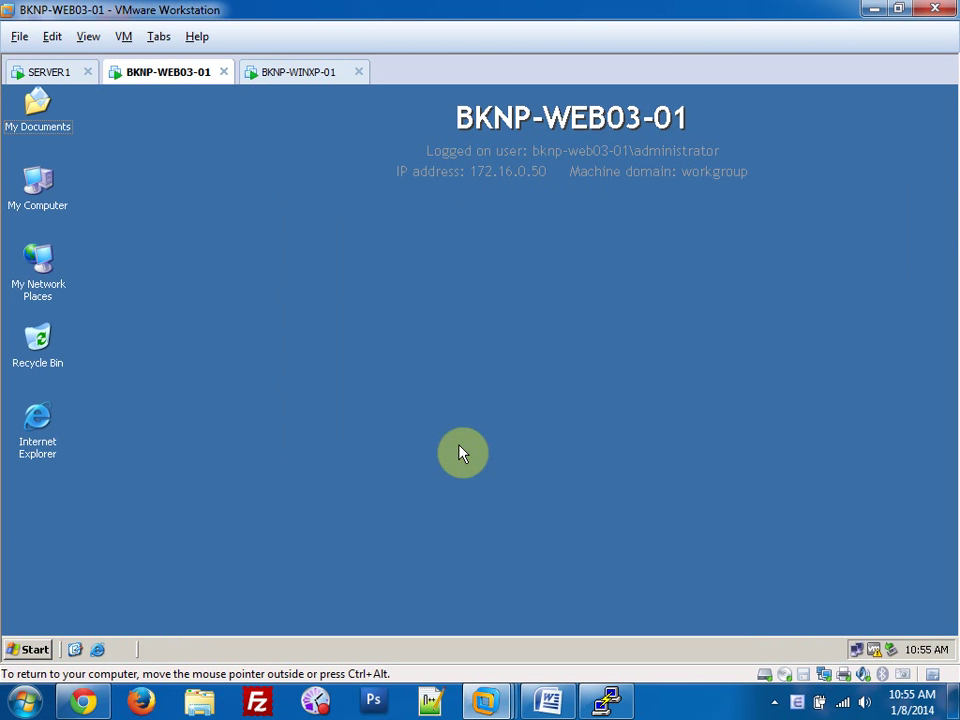
Load the Windows_Server_2003_Ent ISO into the server's CD/DVD drive.
right_click(197, 73)
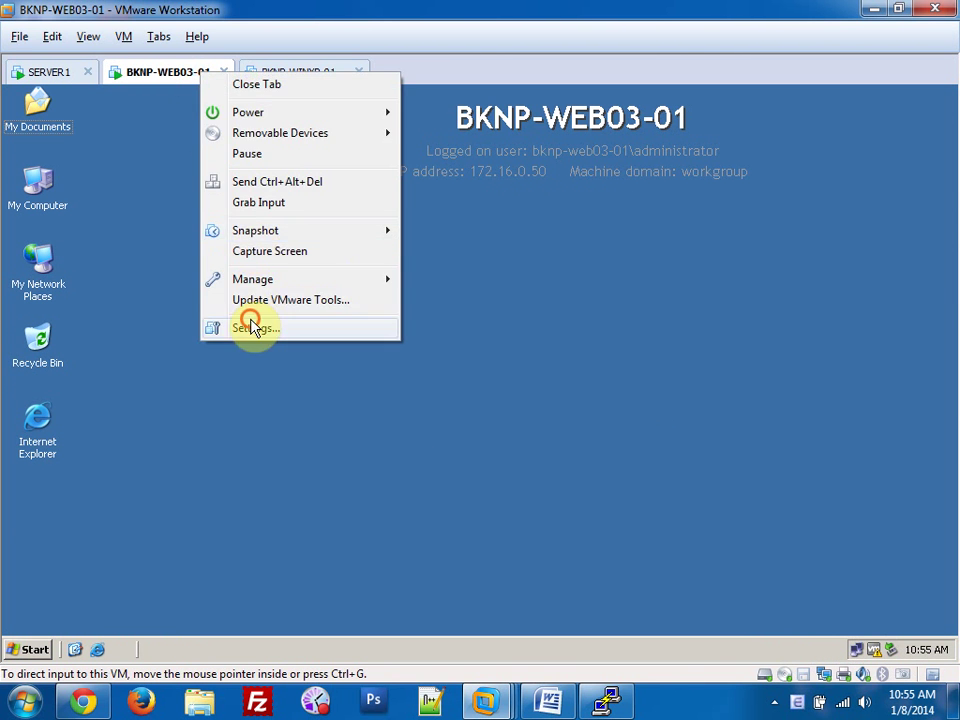
left_click(251, 326)
left_click(346, 191)
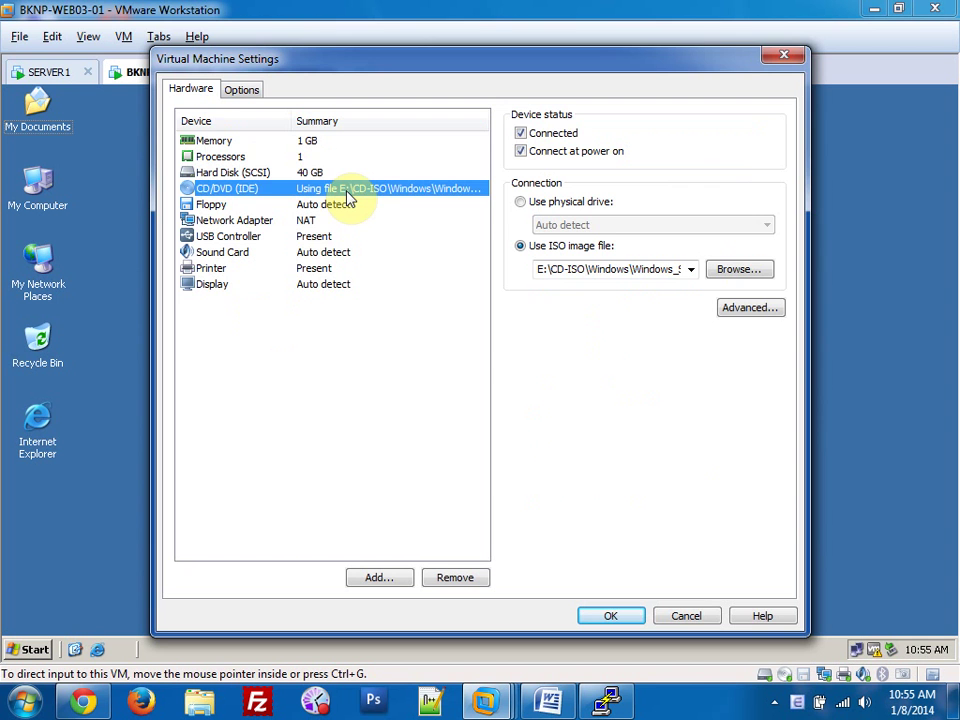
left_click(715, 269)
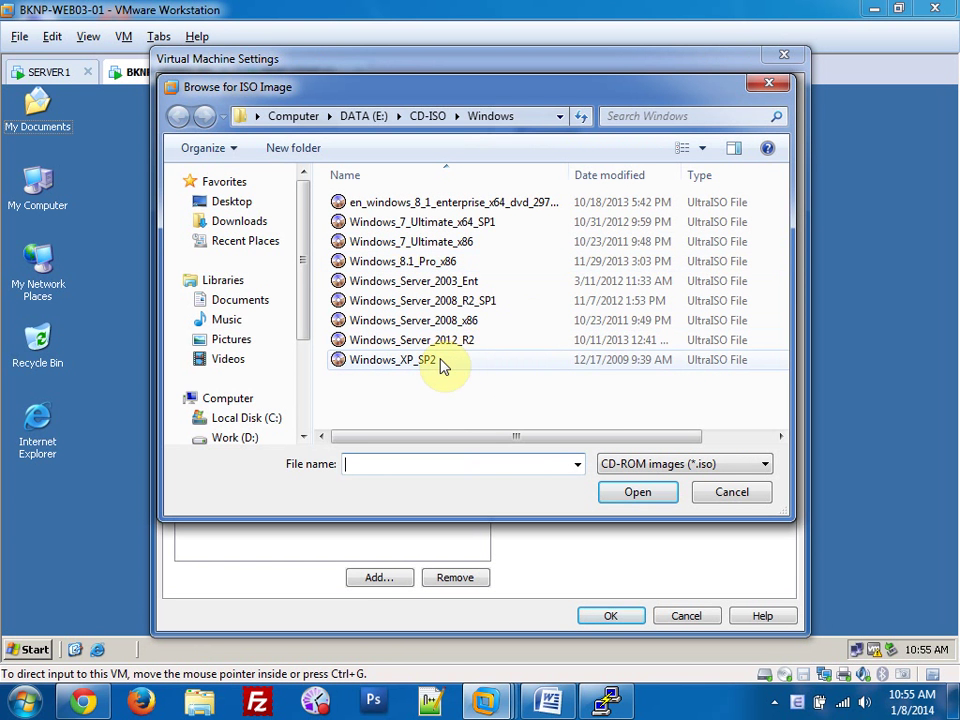
double_click(452, 281)
left_click(610, 615)
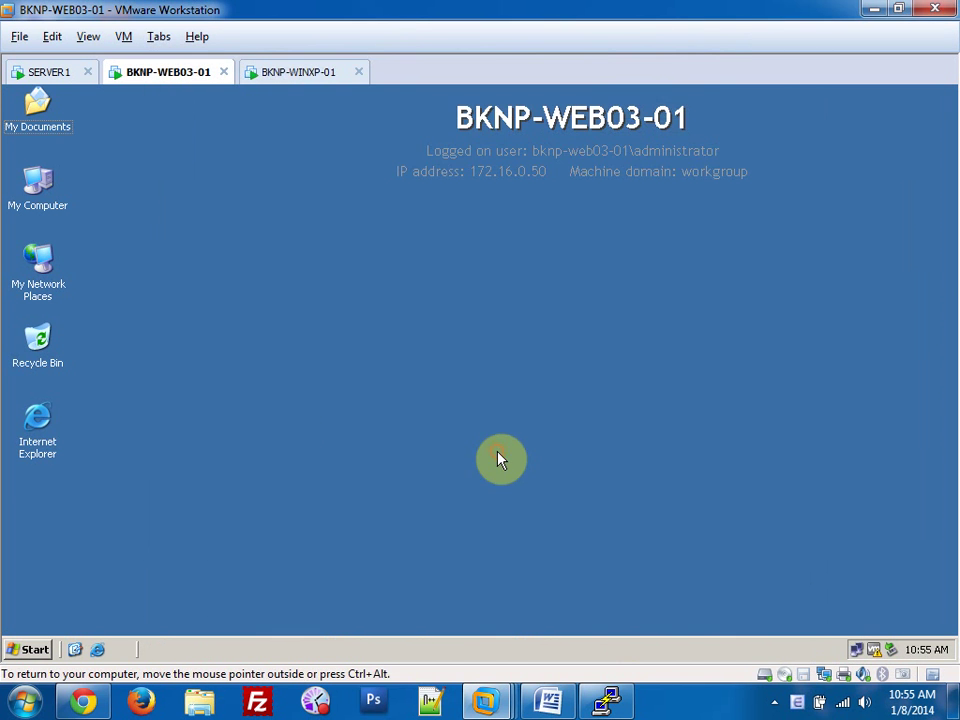
Open Add/Remove Windows Components via Start, Control Panel and Add or Remove Programs.
left_click(35, 650)
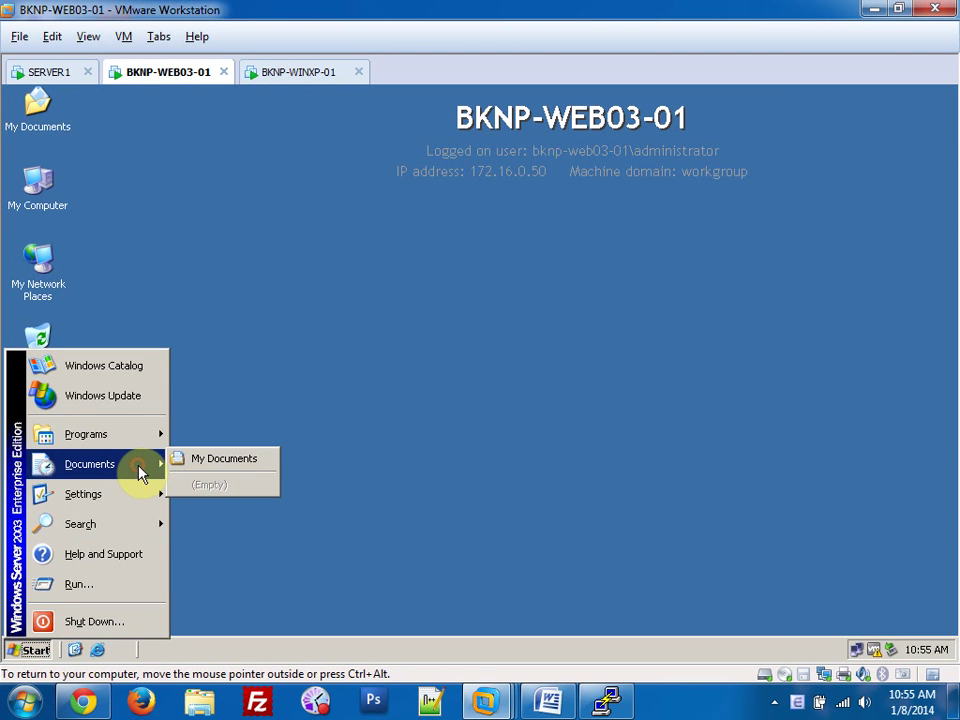
left_click(228, 497)
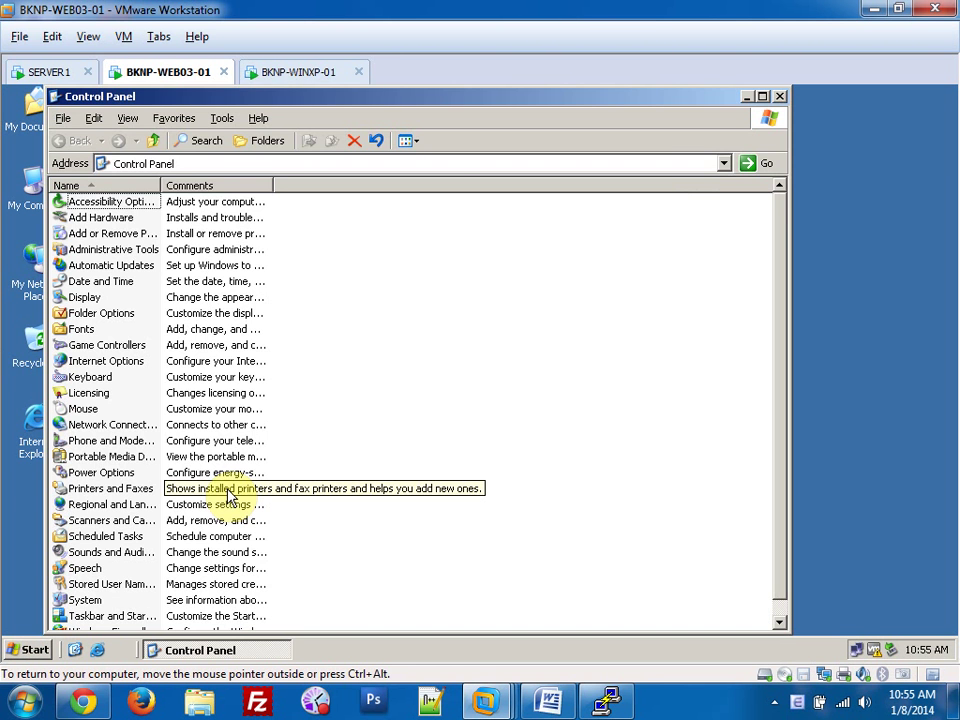
double_click(145, 238)
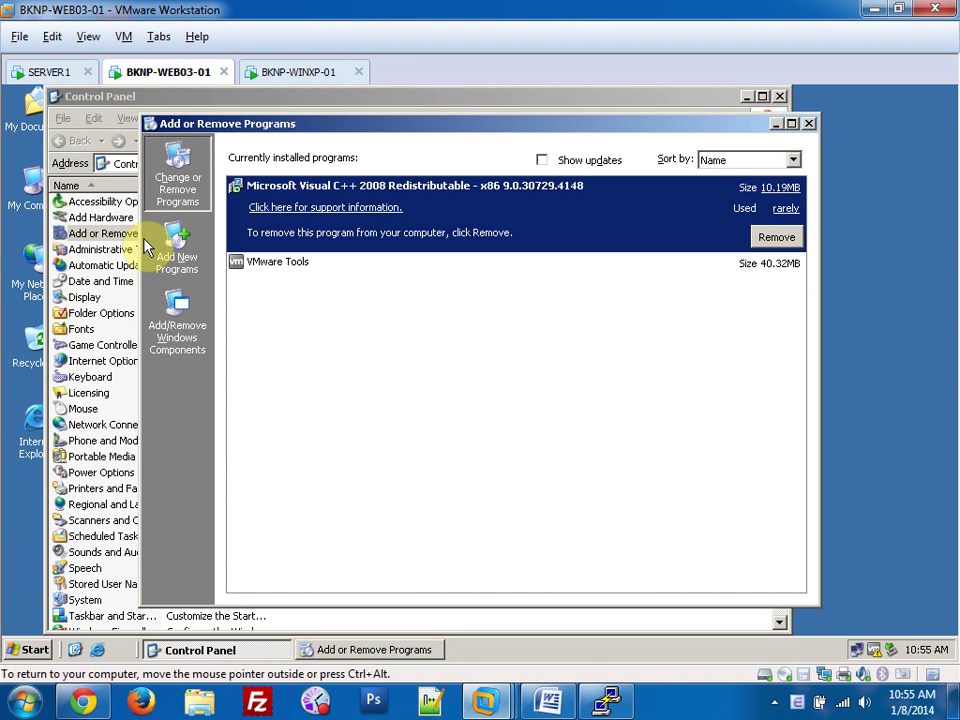
left_click(178, 338)
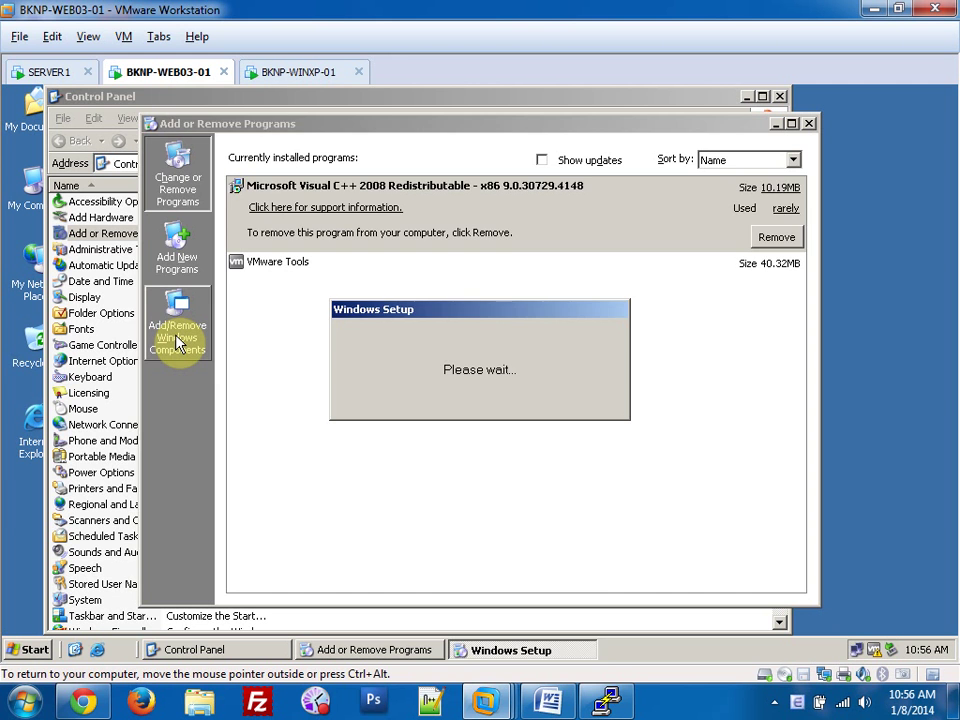
Install Management and Monitoring Tools, allowing IIS to handle phone book requests.
scroll(303, 392, "down", 1)
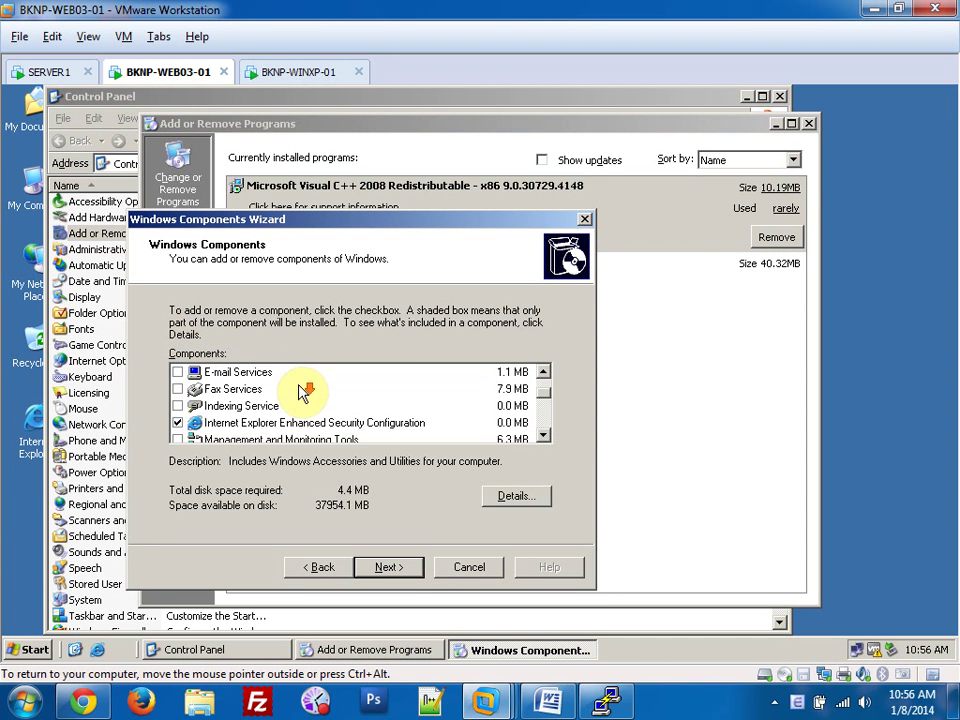
scroll(303, 392, "down", 1)
left_click(240, 389)
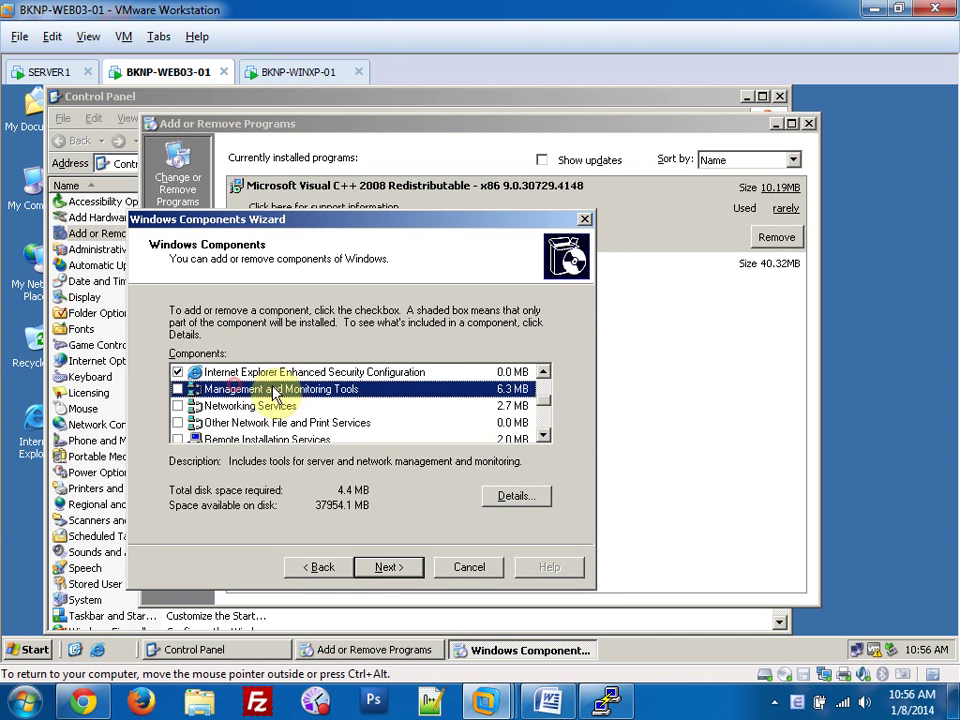
left_click(177, 390)
left_click(399, 568)
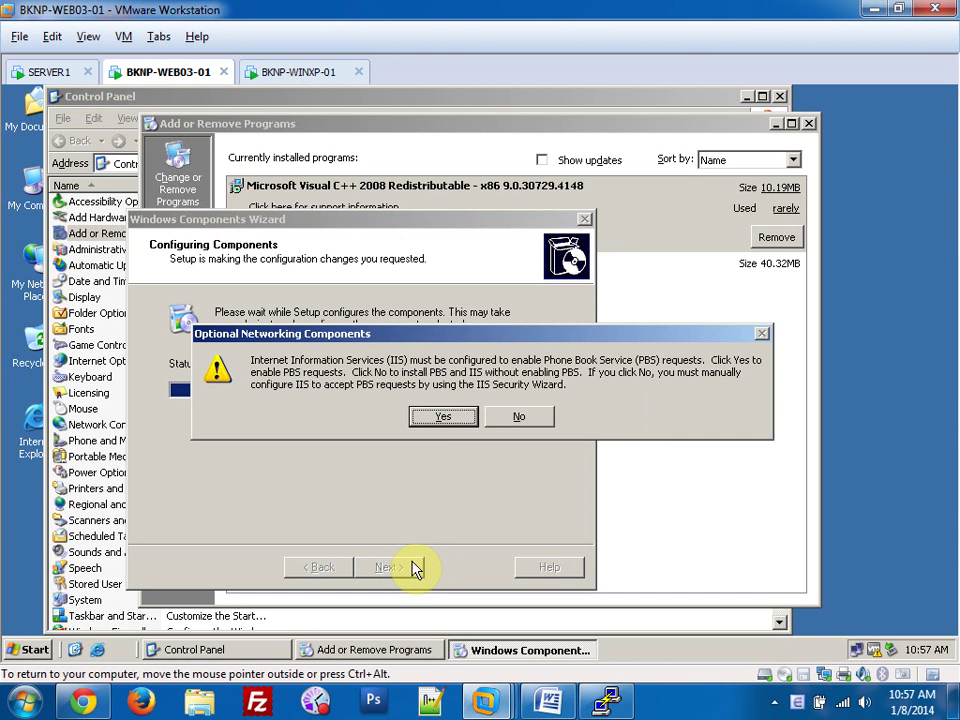
left_click(443, 417)
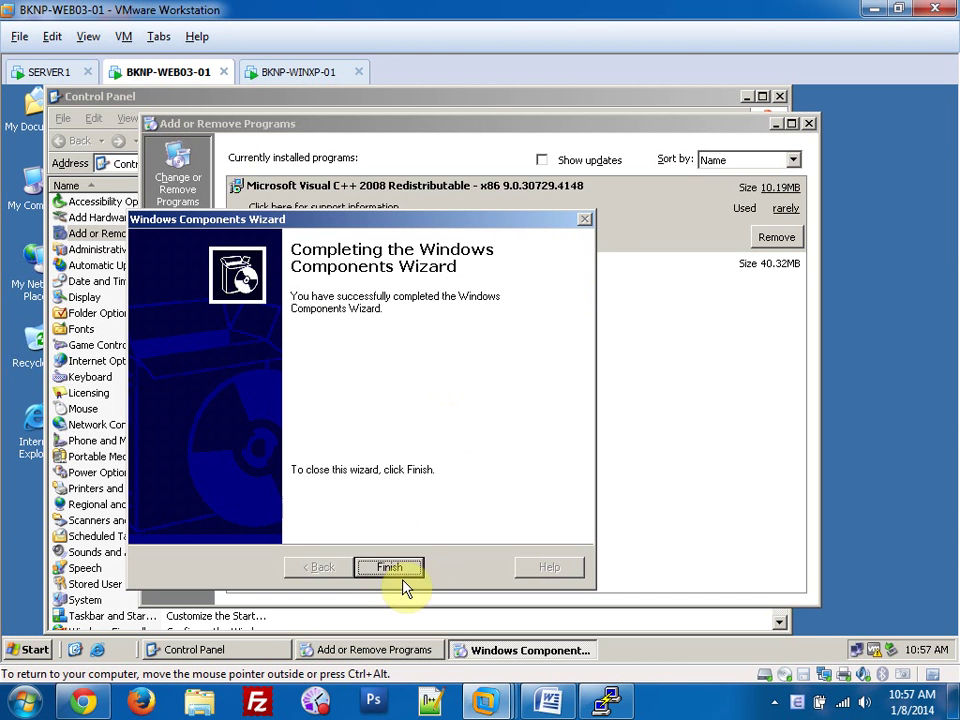
left_click(390, 567)
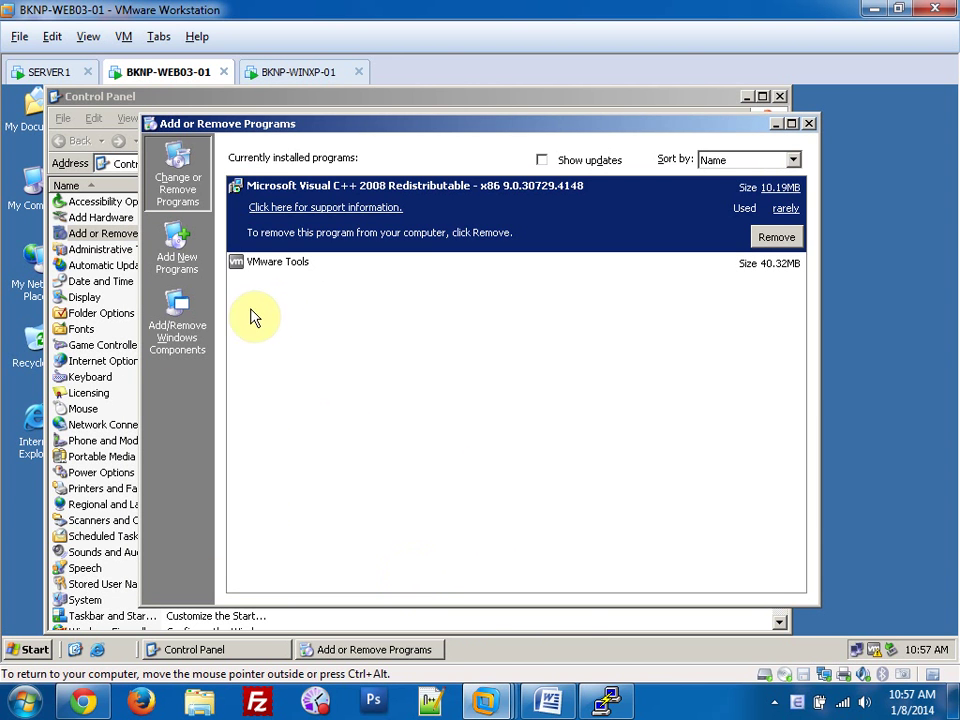
Review IIS subcomponents without adding SMTP, then close the wizard and Control Panel windows.
left_click(172, 343)
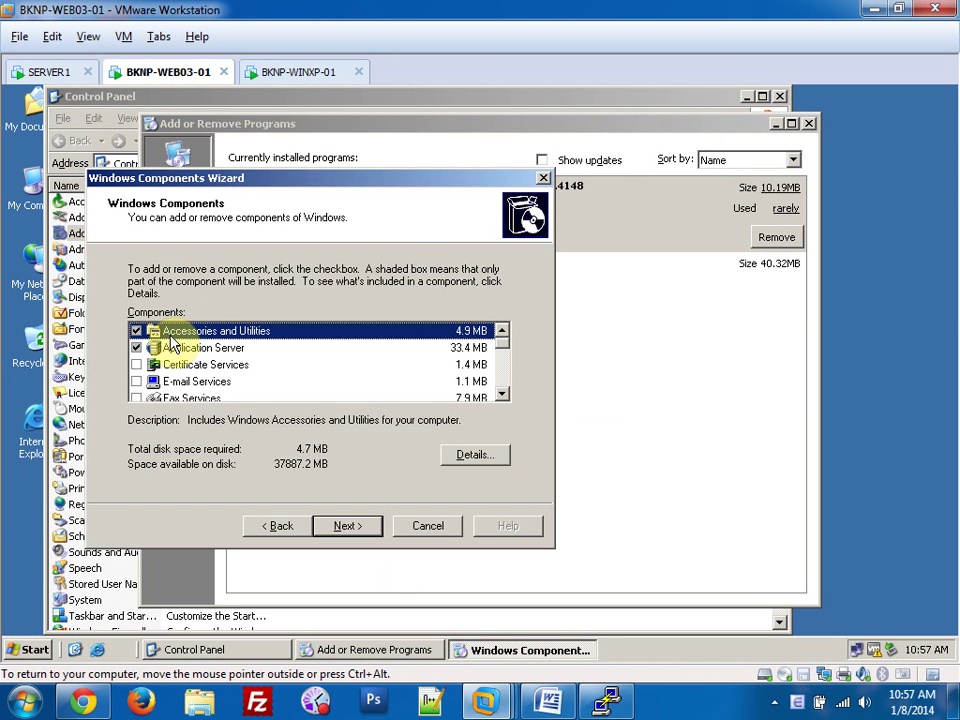
double_click(212, 345)
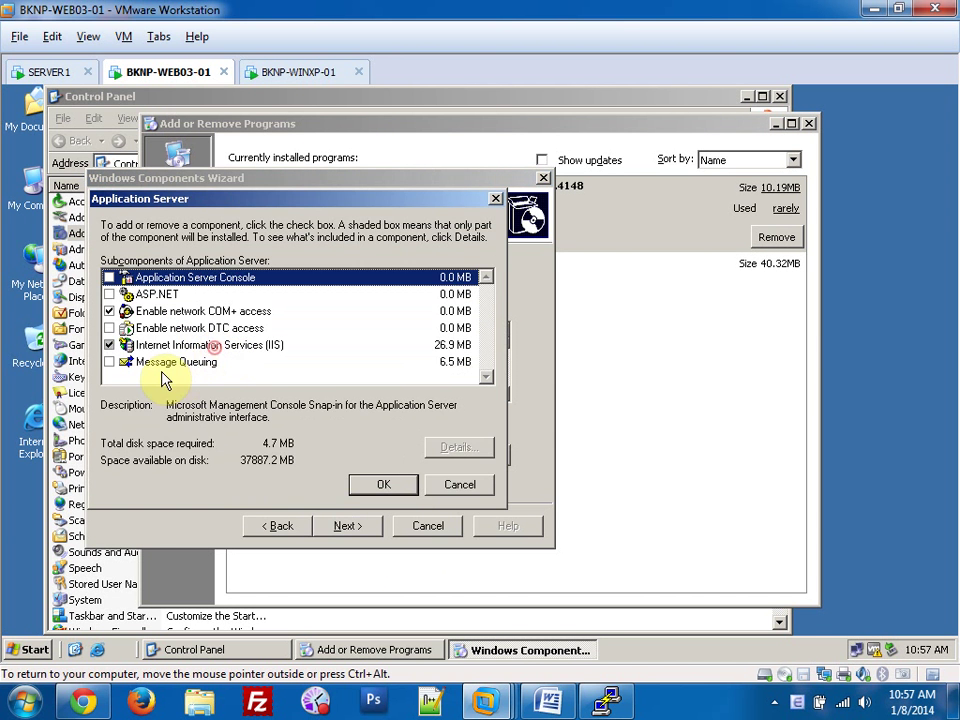
double_click(218, 345)
scroll(225, 382, "down", 1)
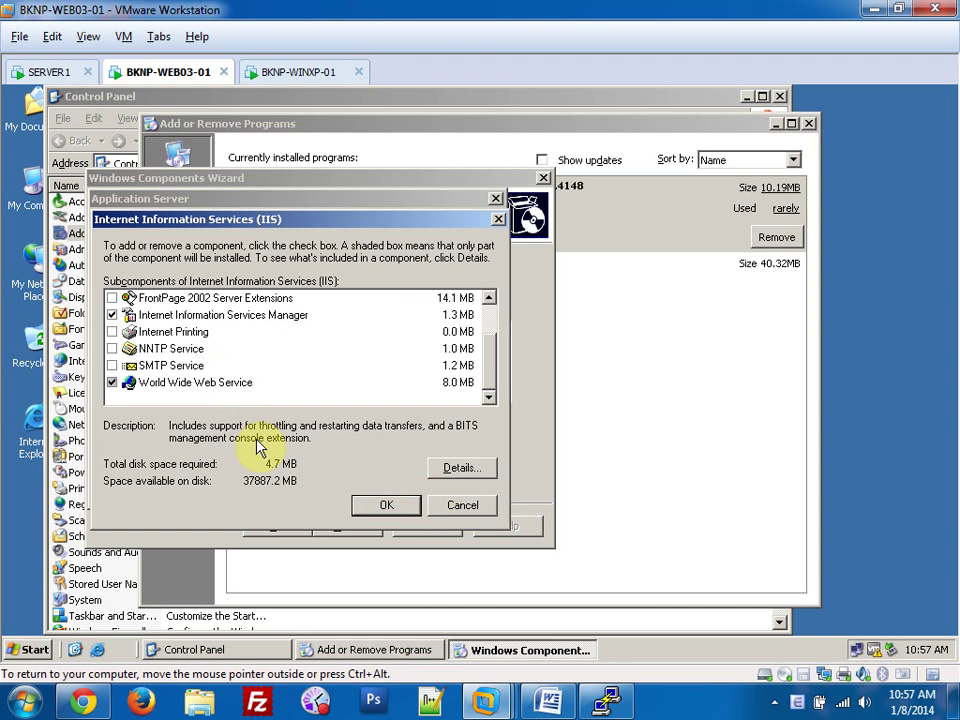
left_click(112, 366)
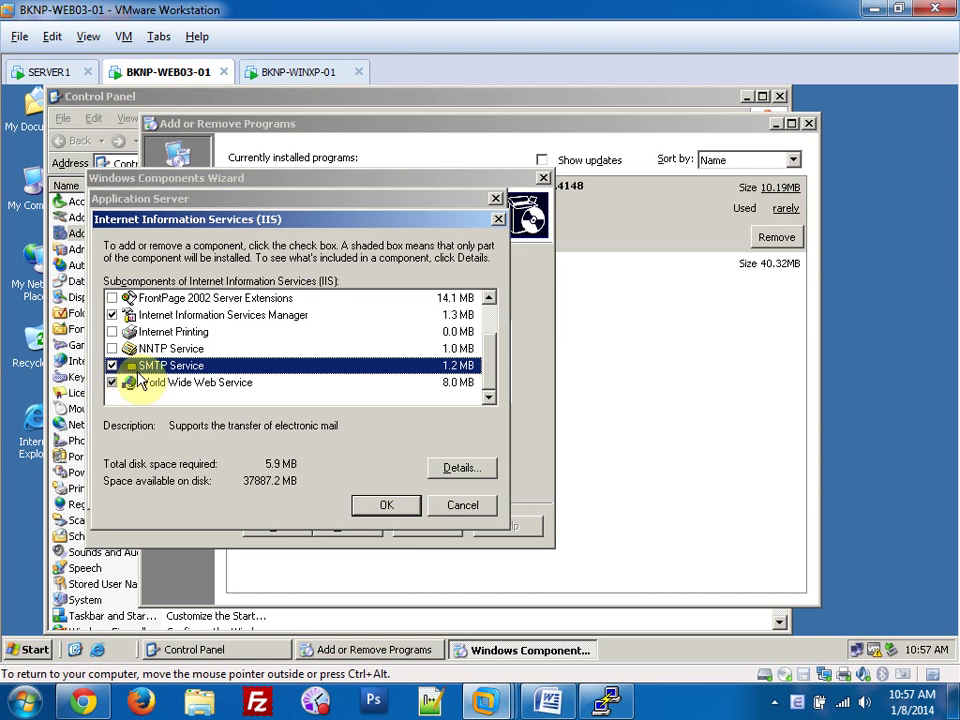
left_click(112, 366)
left_click(466, 507)
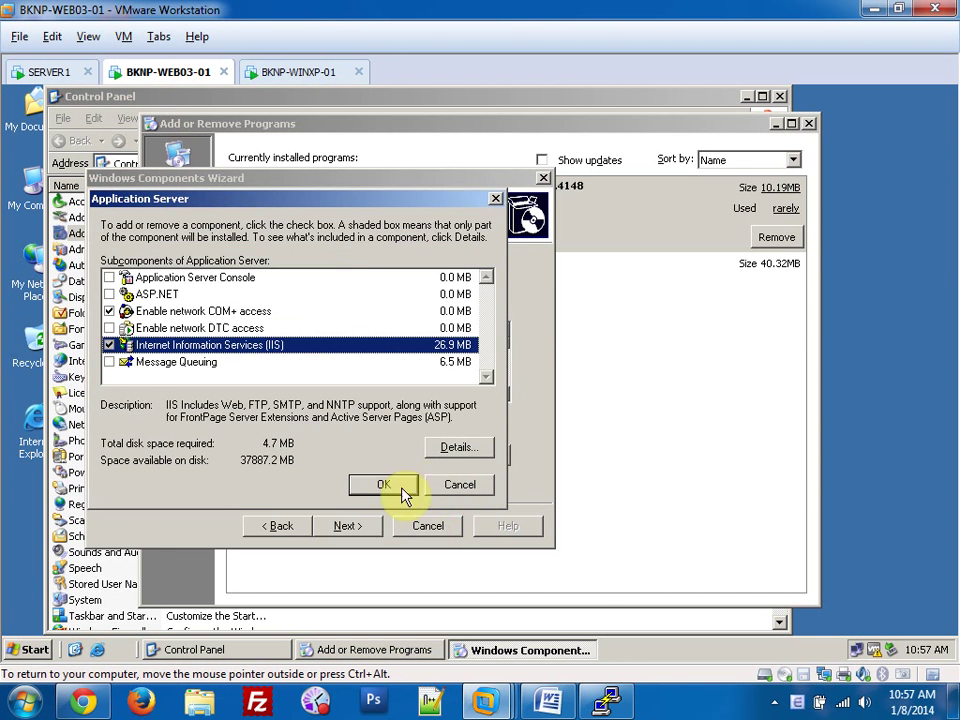
left_click(400, 492)
left_click(430, 520)
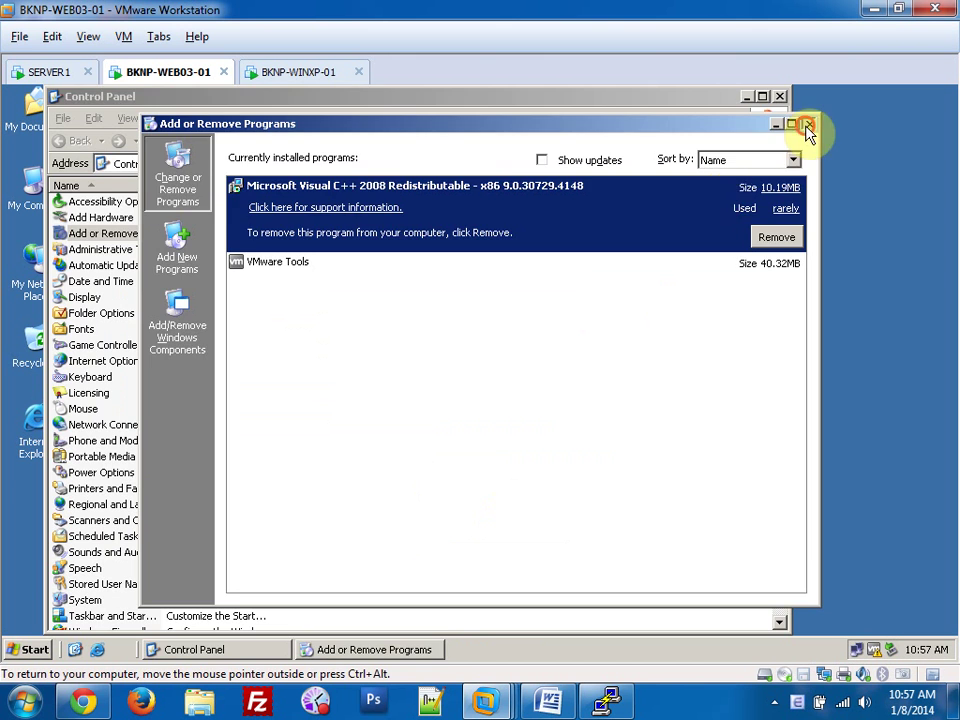
left_click(808, 123)
left_click(780, 96)
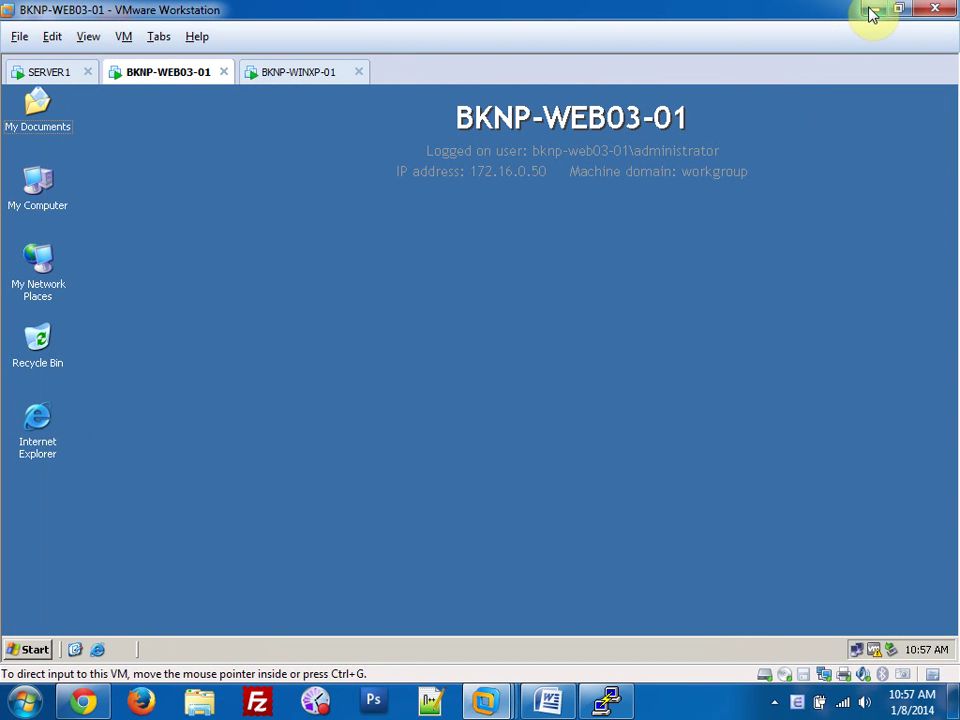
Confirm the XP client's IP is 172.16.0.115 and bring up the Cacti console in Chrome.
left_click(322, 72)
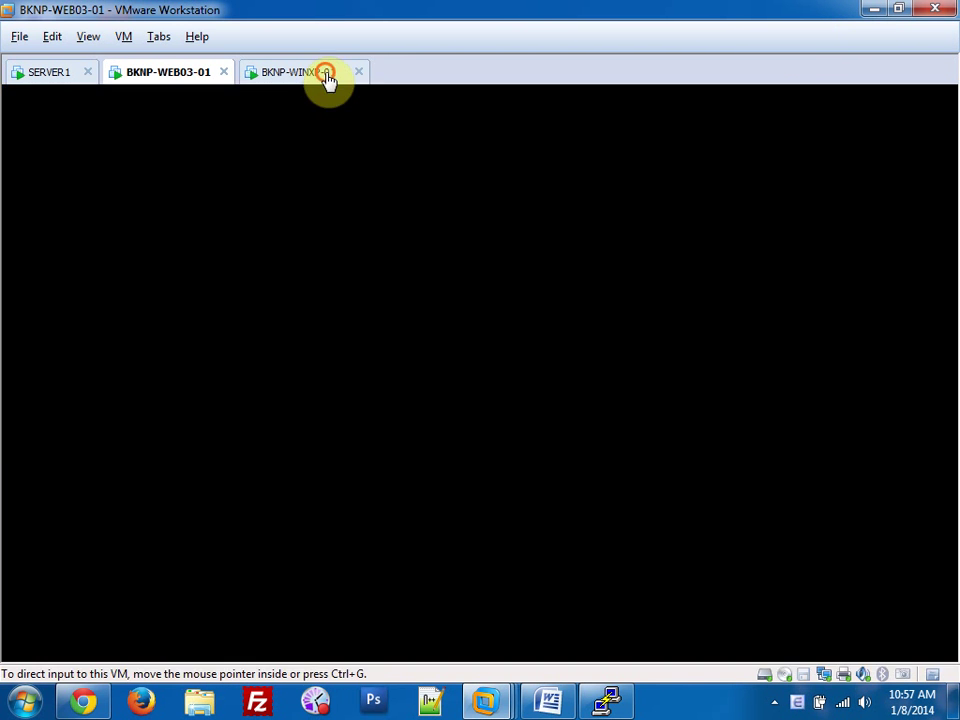
double_click(852, 647)
left_click(386, 206)
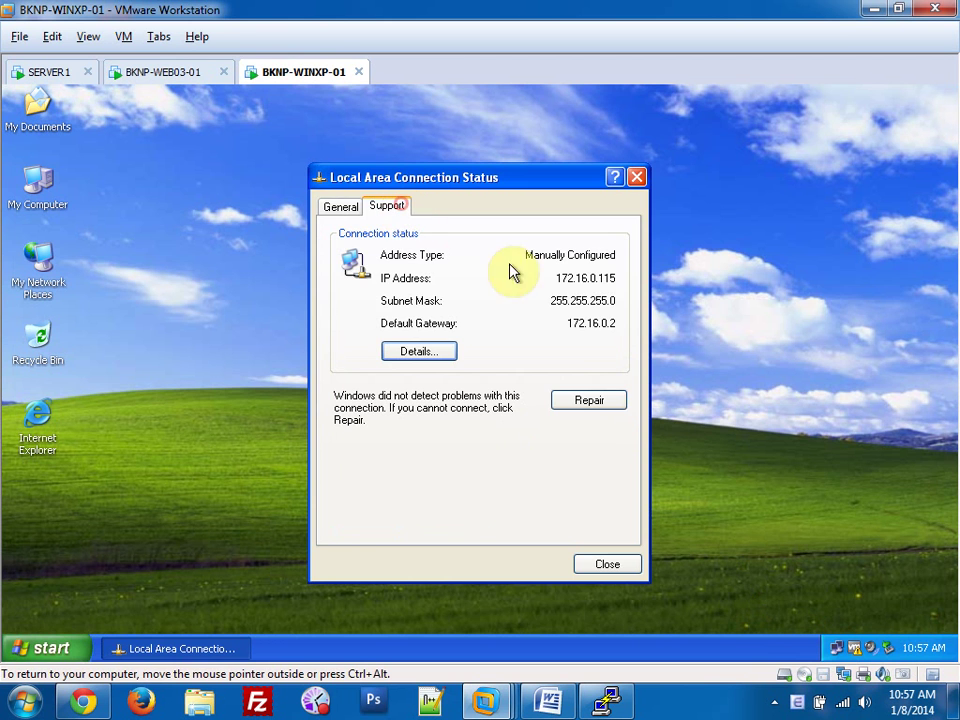
left_click(636, 177)
left_click(873, 10)
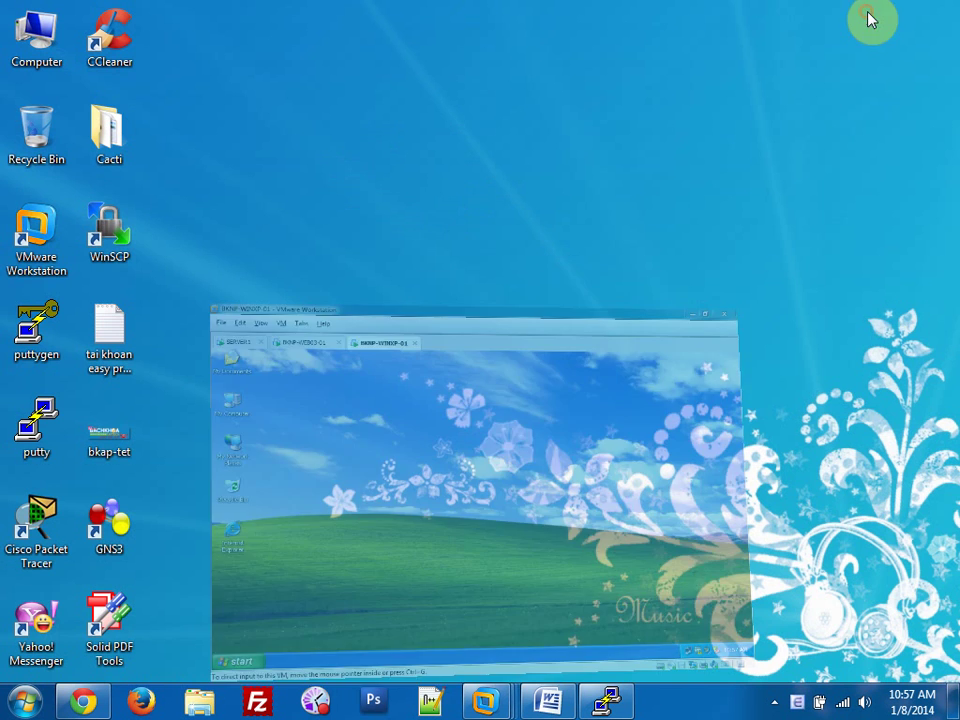
left_click(82, 702)
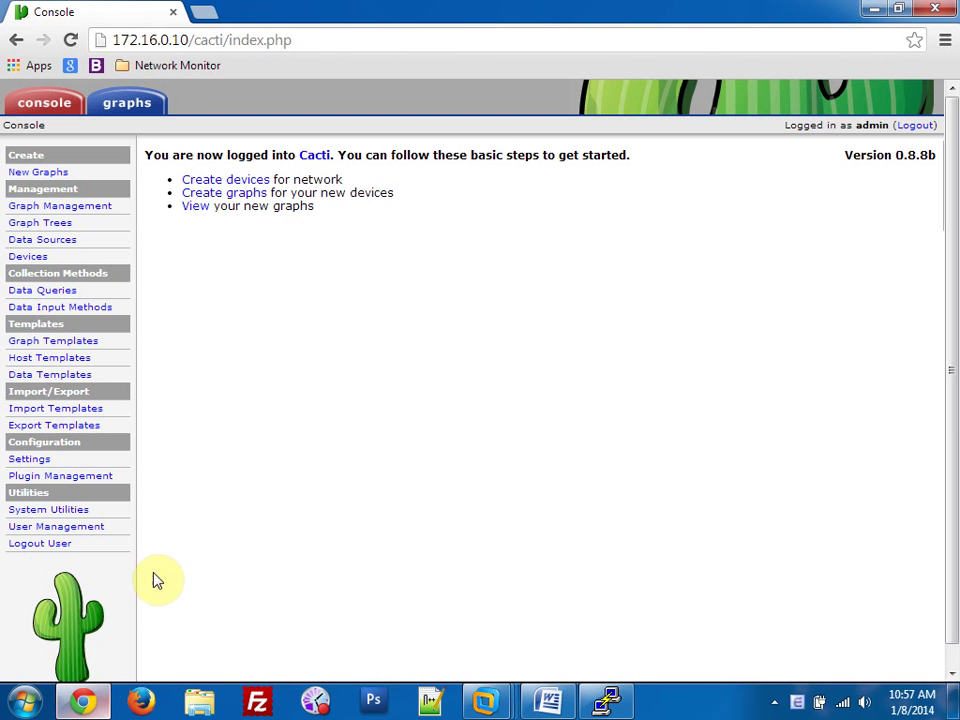
left_click(250, 181)
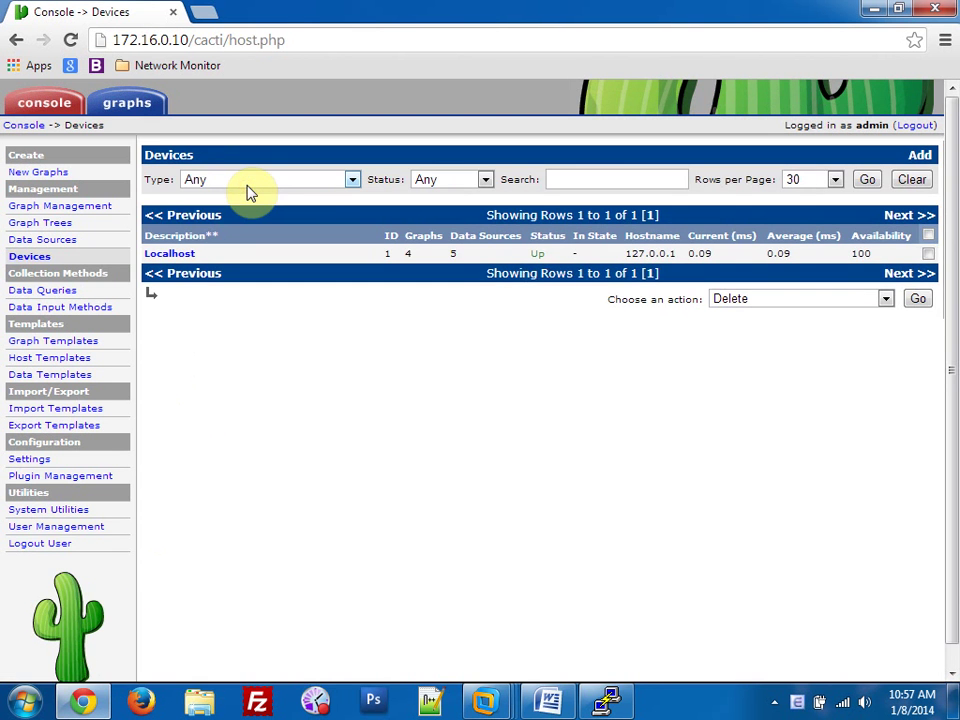
left_click(918, 155)
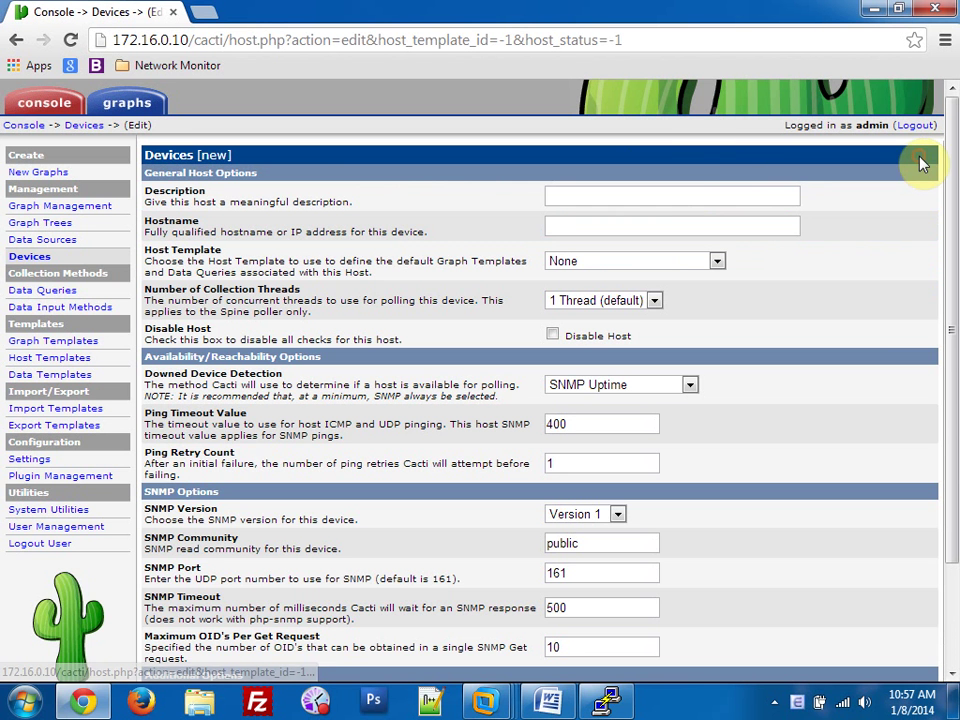
left_click(658, 195)
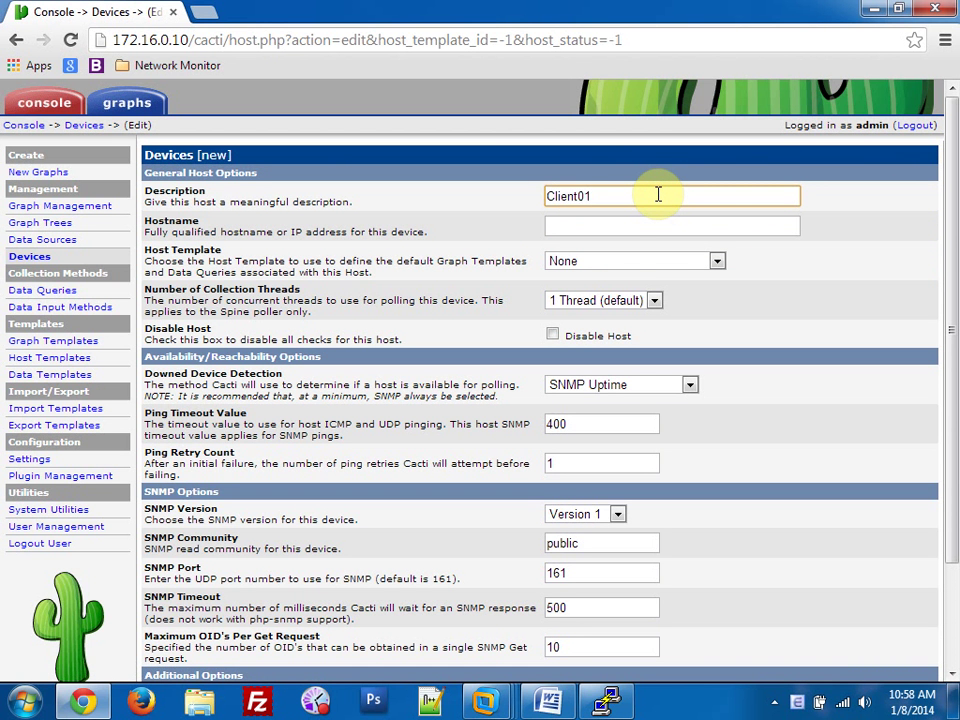
left_click(618, 231)
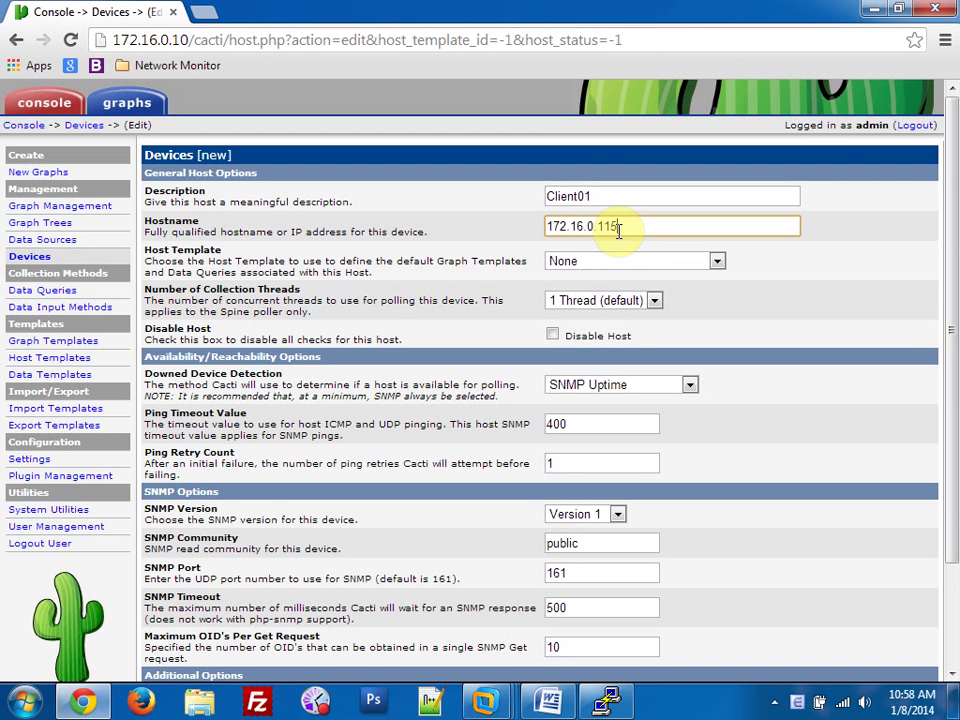
type("172.16.0.115")
scroll(618, 231, "down", 1)
left_click_drag(621, 446, 489, 450)
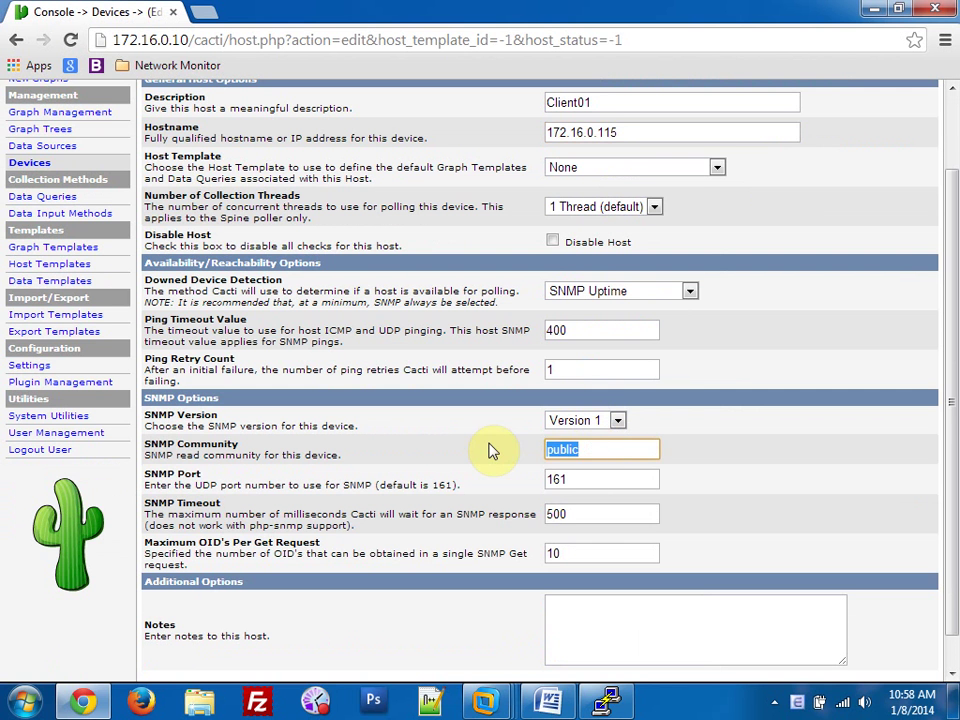
type("Client01")
scroll(495, 445, "down", 1)
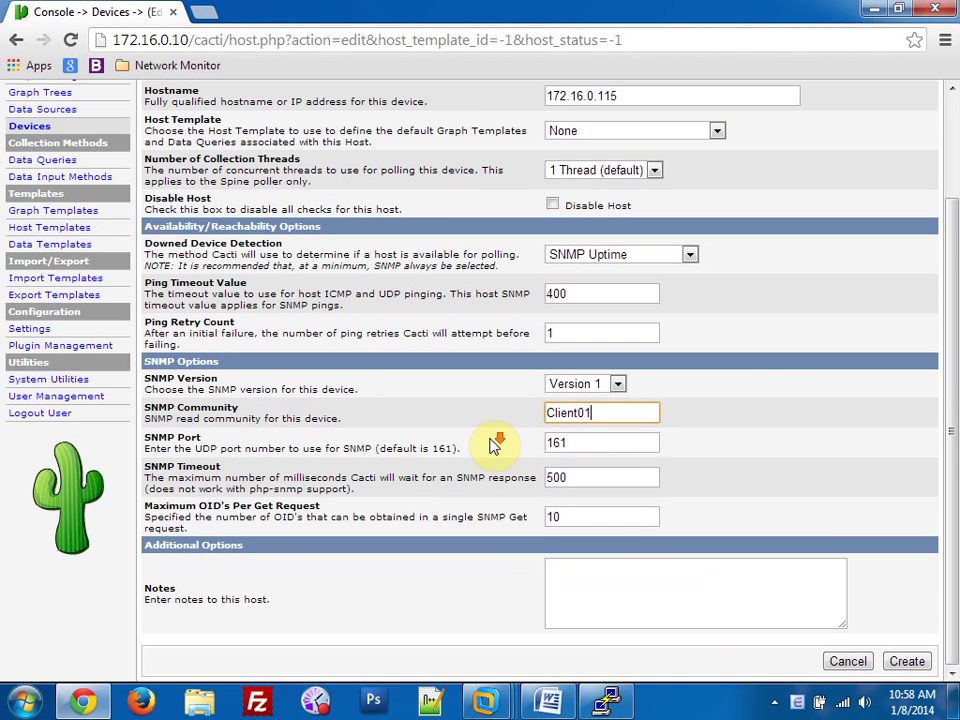
left_click(906, 662)
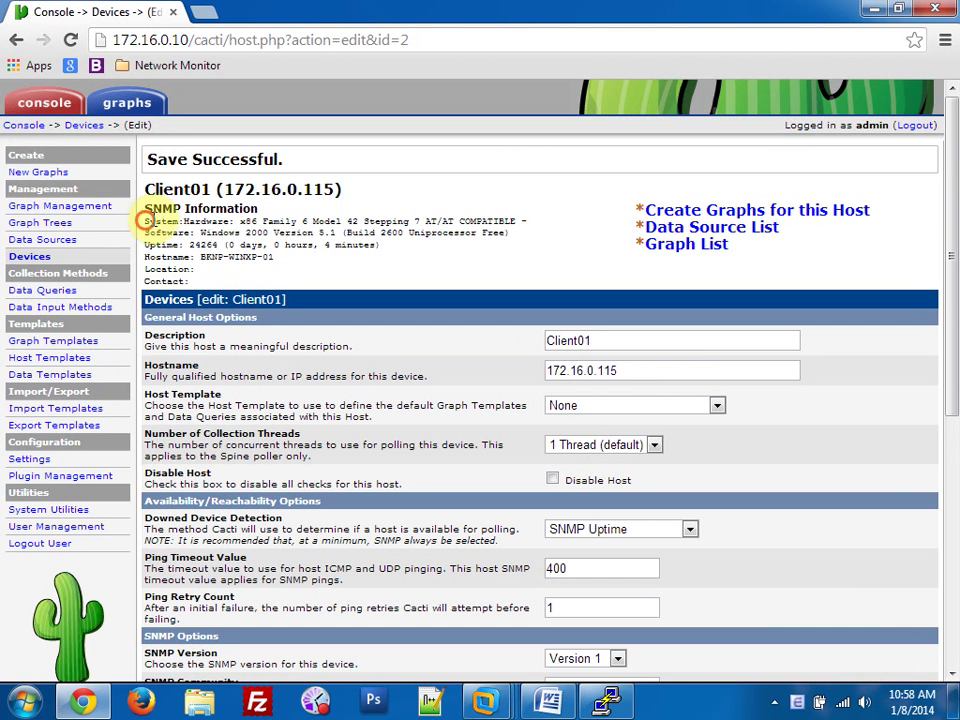
Review the retrieved SNMP hardware details and hostname BKNP-WINXP-01.
left_click_drag(146, 221, 516, 222)
left_click_drag(200, 257, 297, 285)
left_click(297, 285)
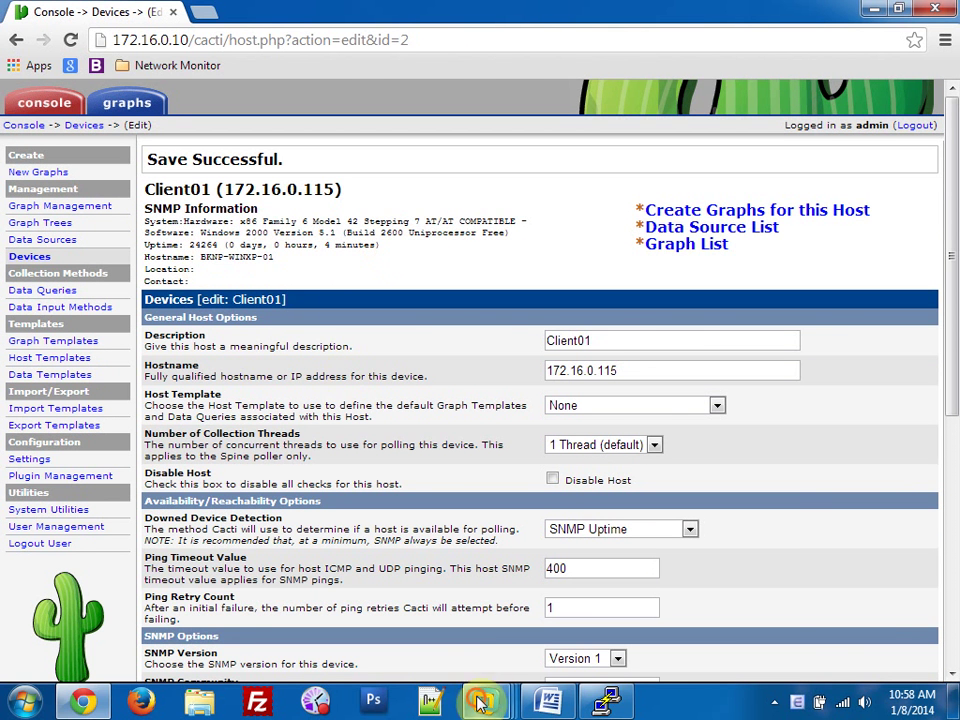
Open the Services console (services.msc) maximized on the BKNP-WEB03-01 virtual machine.
mouse_move(485, 700)
left_click(440, 545)
left_click(168, 72)
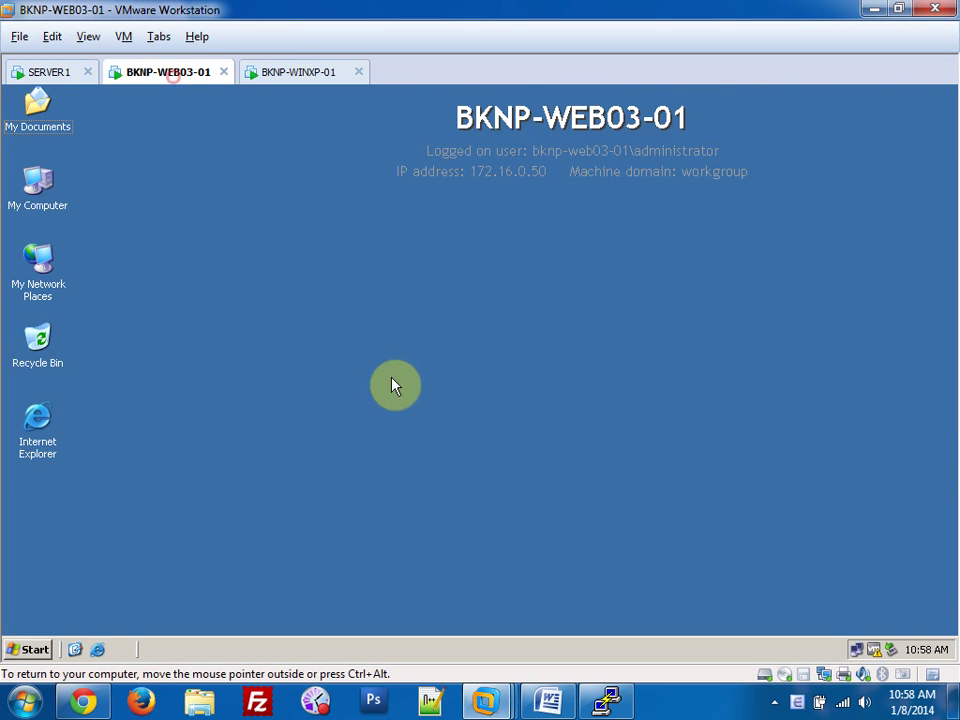
left_click(30, 649)
left_click(60, 580)
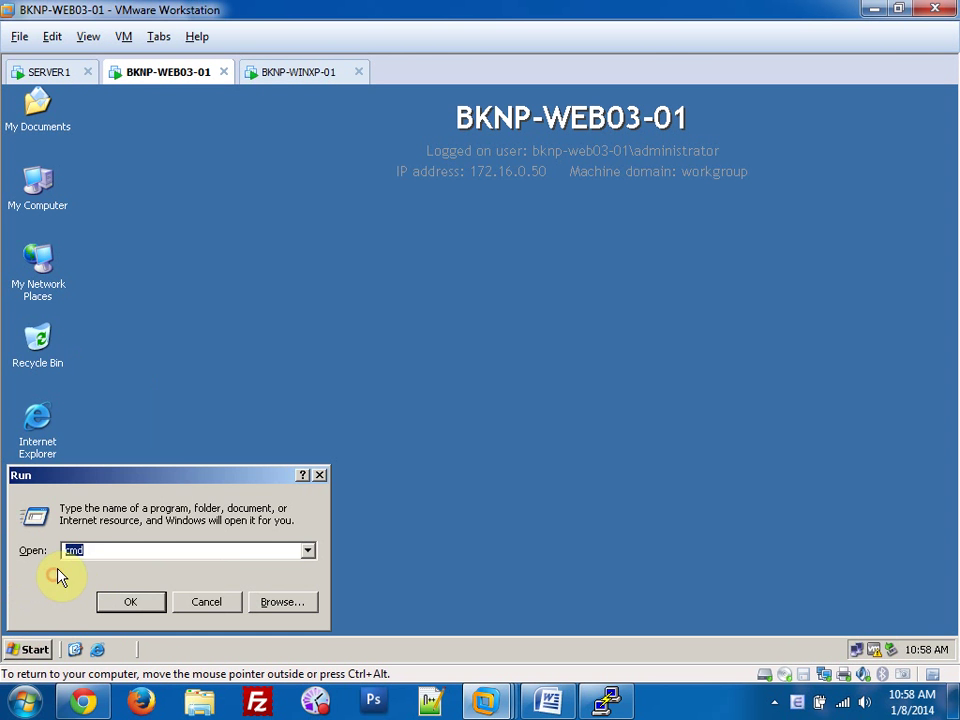
type("ser")
type("services.")
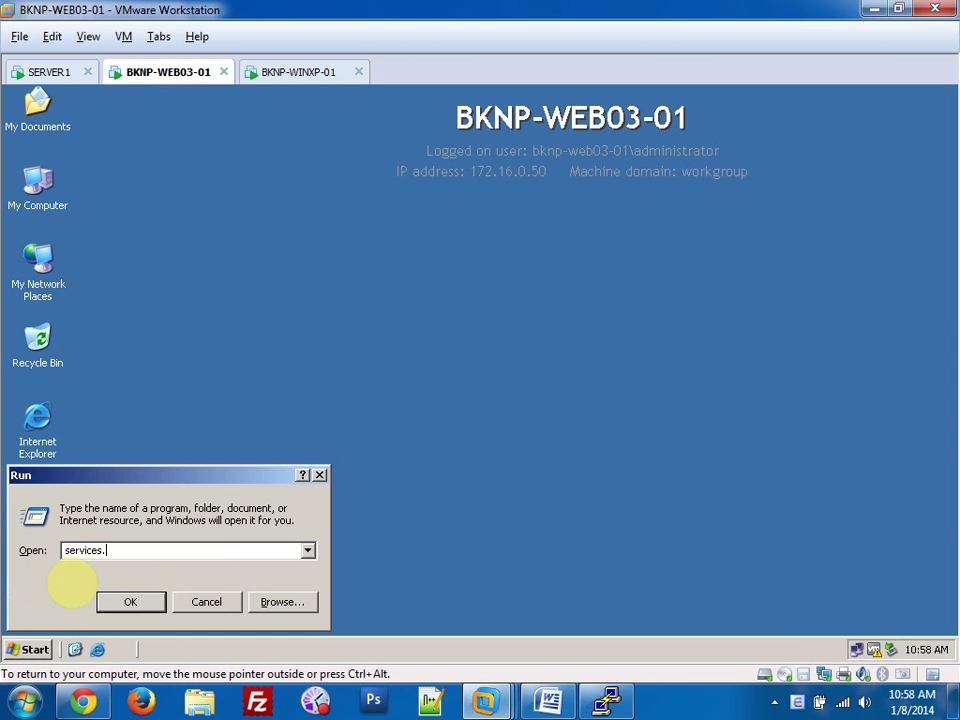
type("msc")
key("Return")
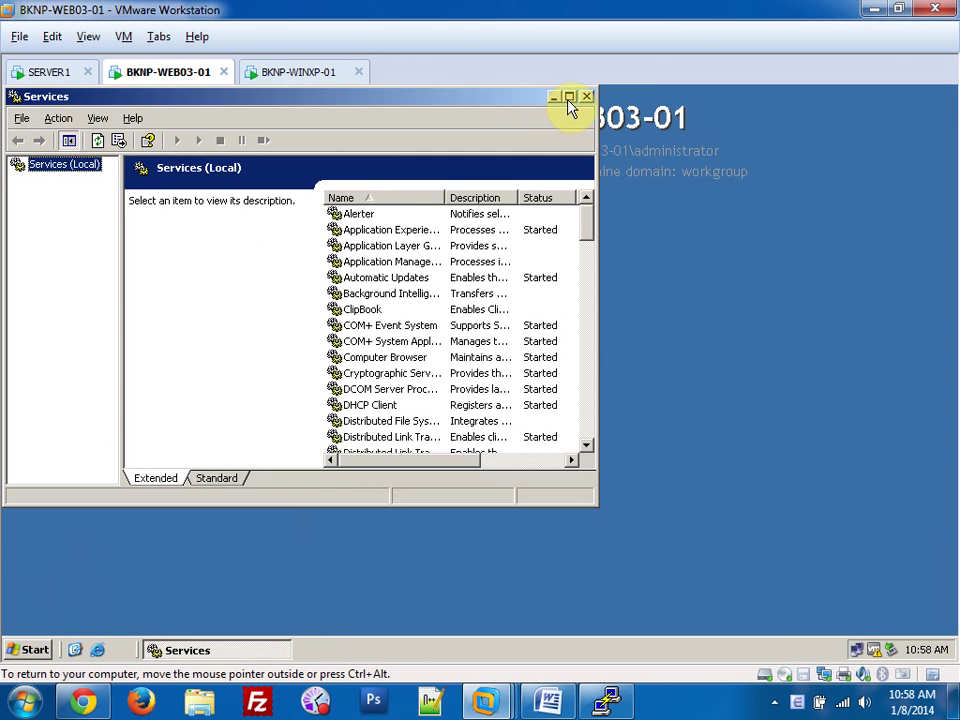
left_click(568, 98)
Add Server01 as a read-only SNMP Service community, apply it, and close Services and VMware.
left_click(387, 385)
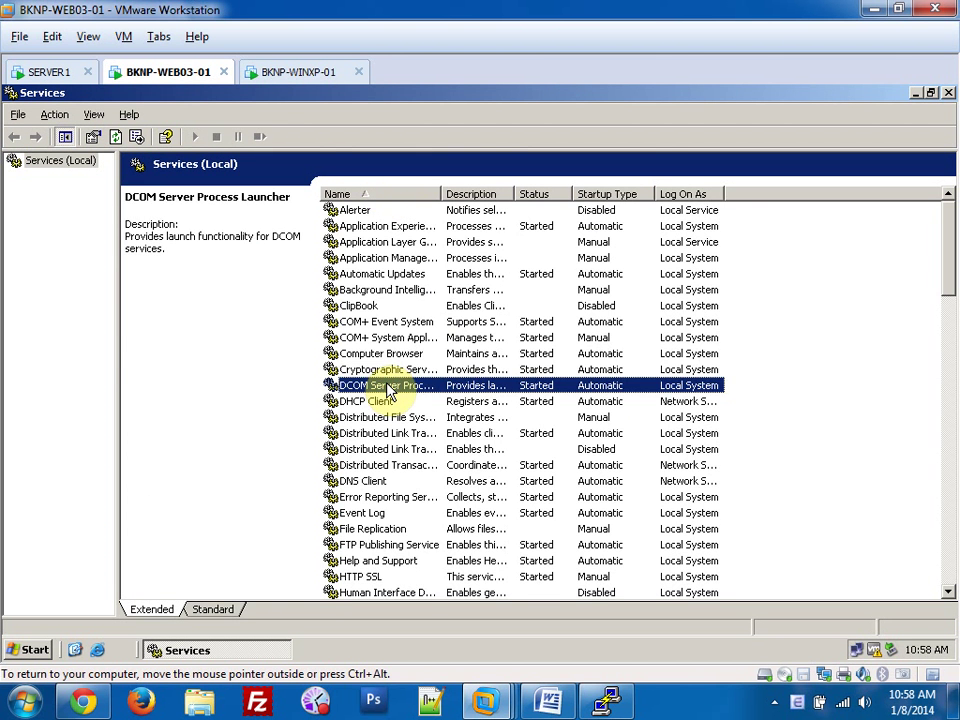
key("s")
key("s")
key("s")
key("s")
key("s")
key("s")
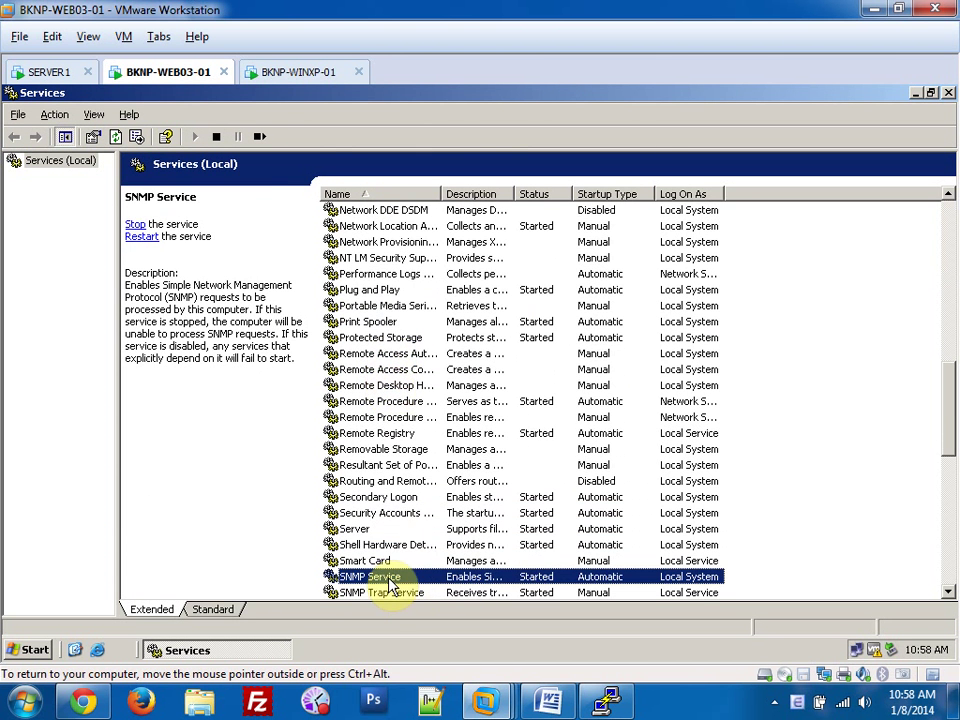
double_click(390, 578)
left_click(535, 183)
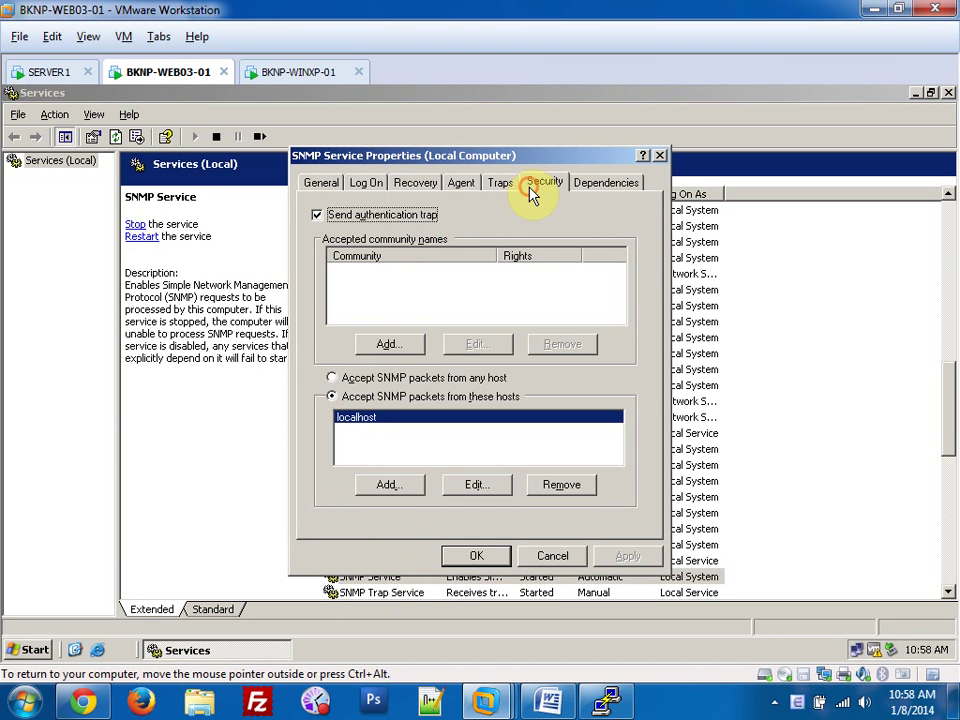
left_click(388, 344)
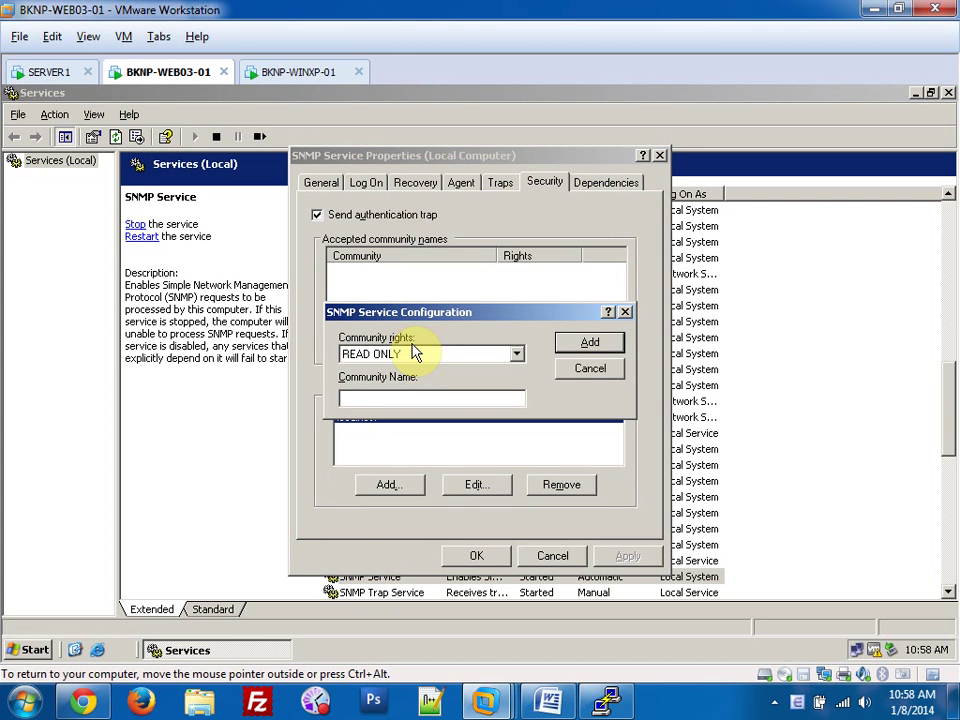
type("Server0")
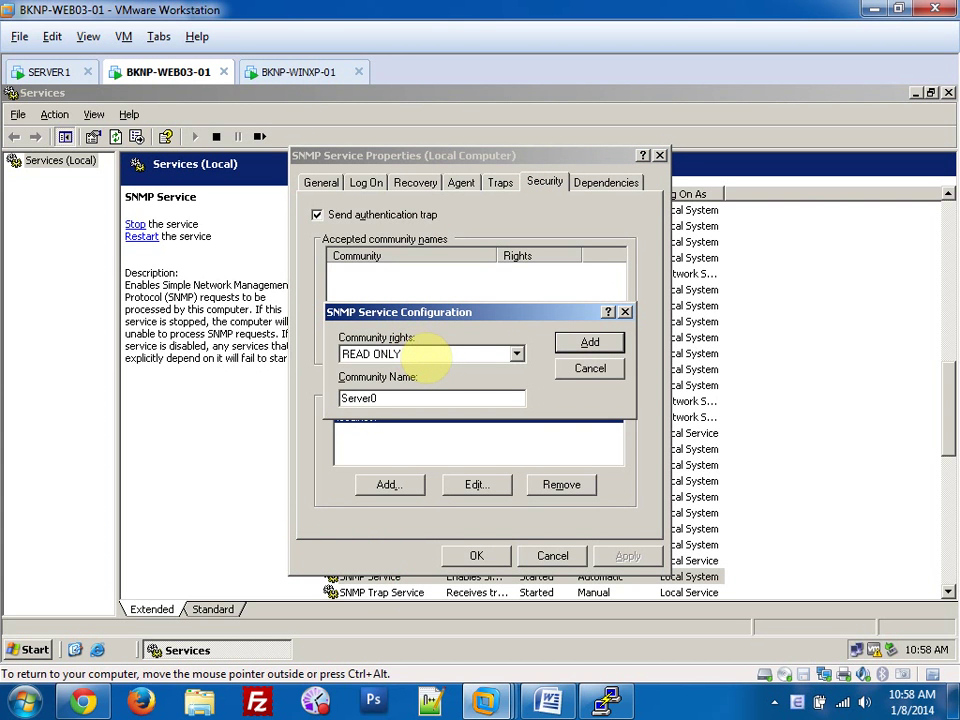
type("1")
left_click(580, 344)
left_click(626, 557)
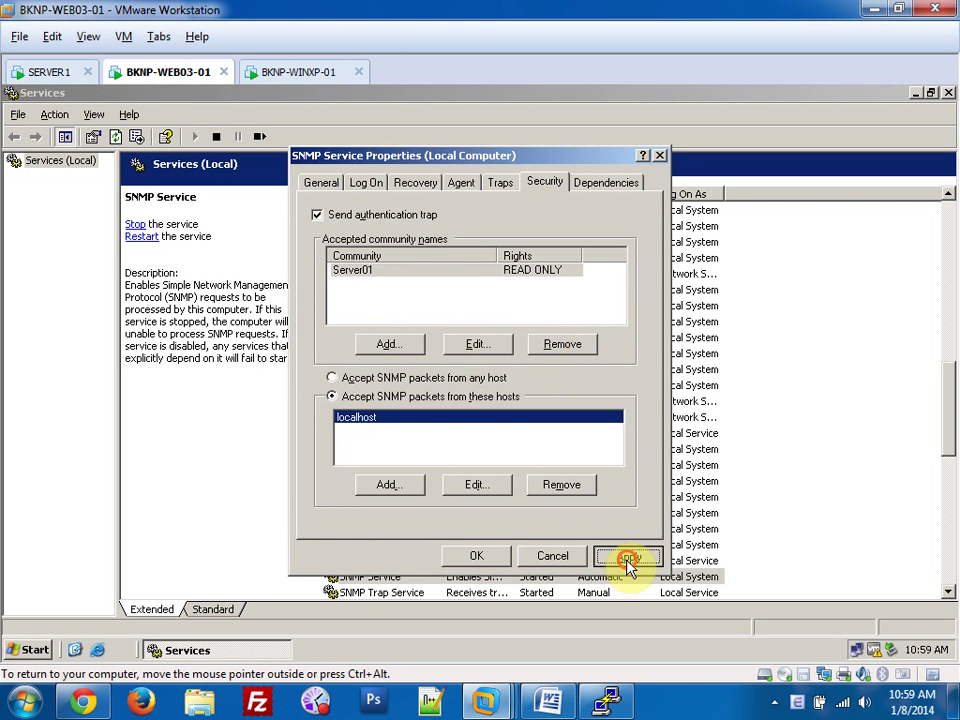
left_click(490, 560)
left_click(947, 93)
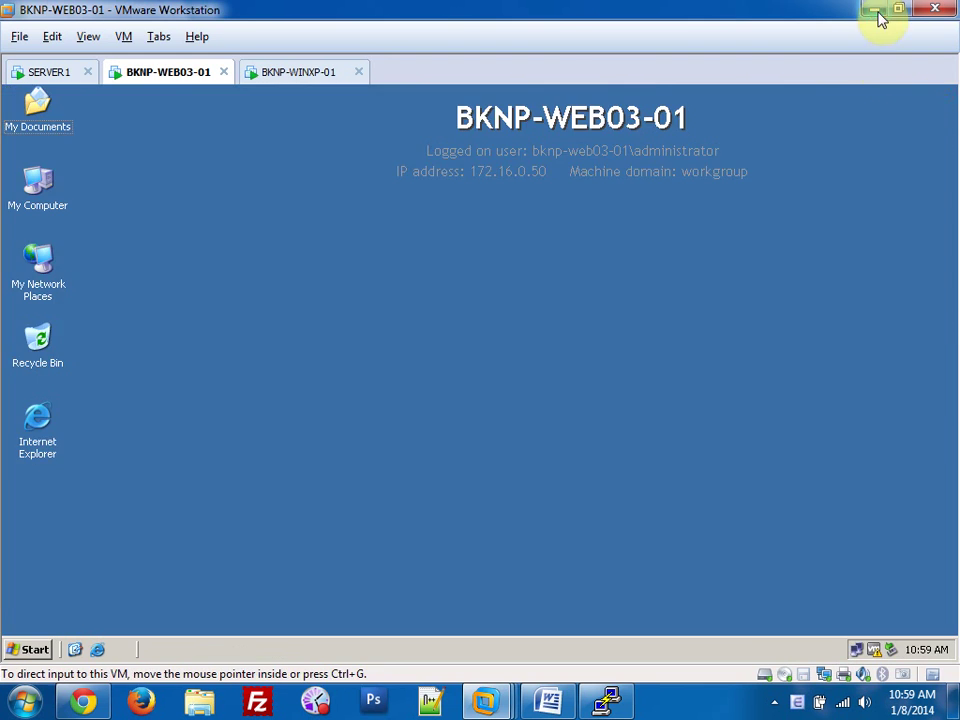
left_click(876, 10)
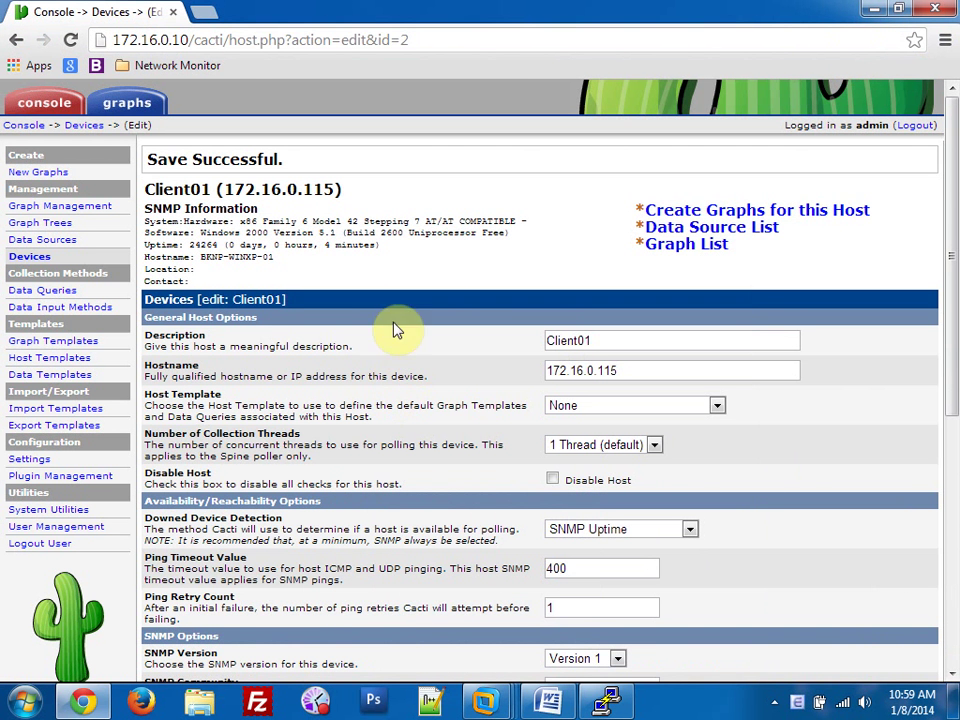
Start a new Cacti device with description Server01 and SNMP community Server01.
left_click(15, 125)
left_click(222, 179)
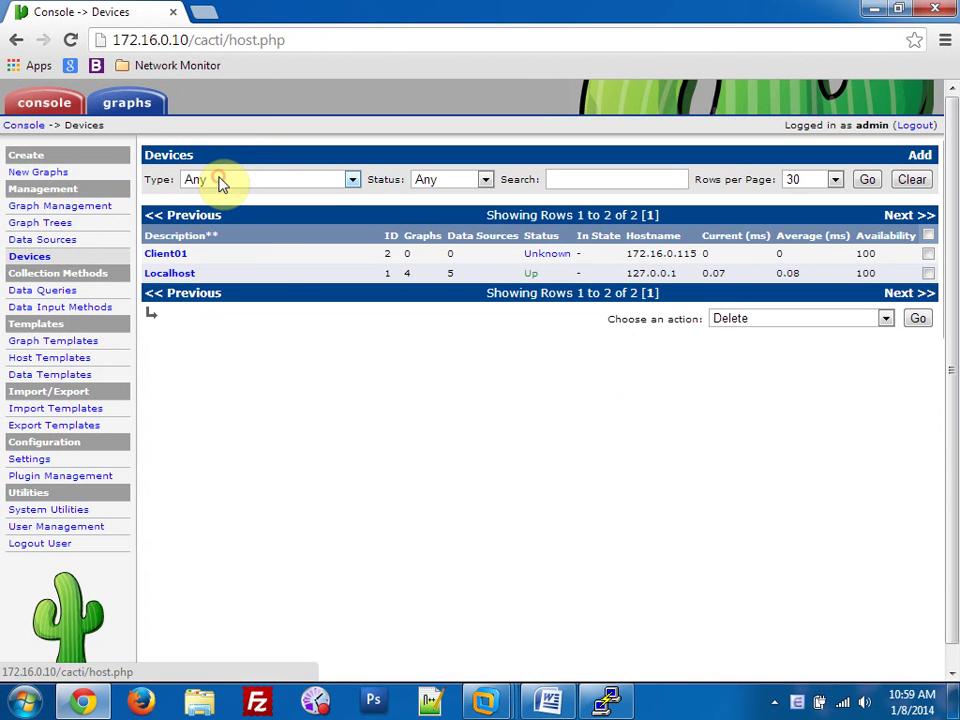
left_click(920, 156)
left_click(634, 199)
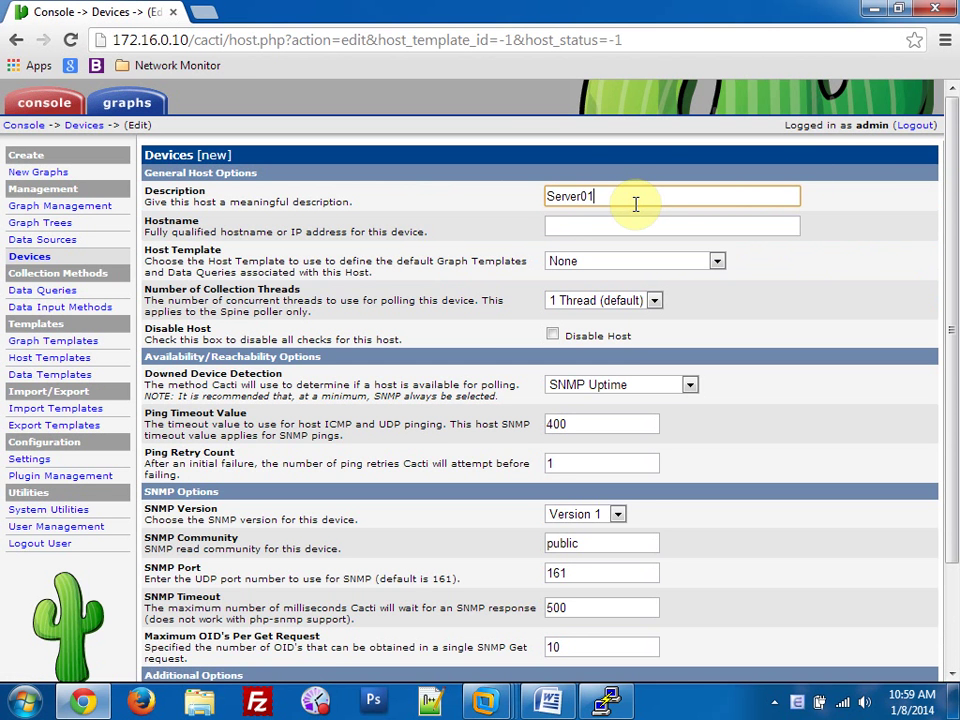
type("Server01")
scroll(621, 386, "down", 1)
left_click_drag(589, 450, 482, 447)
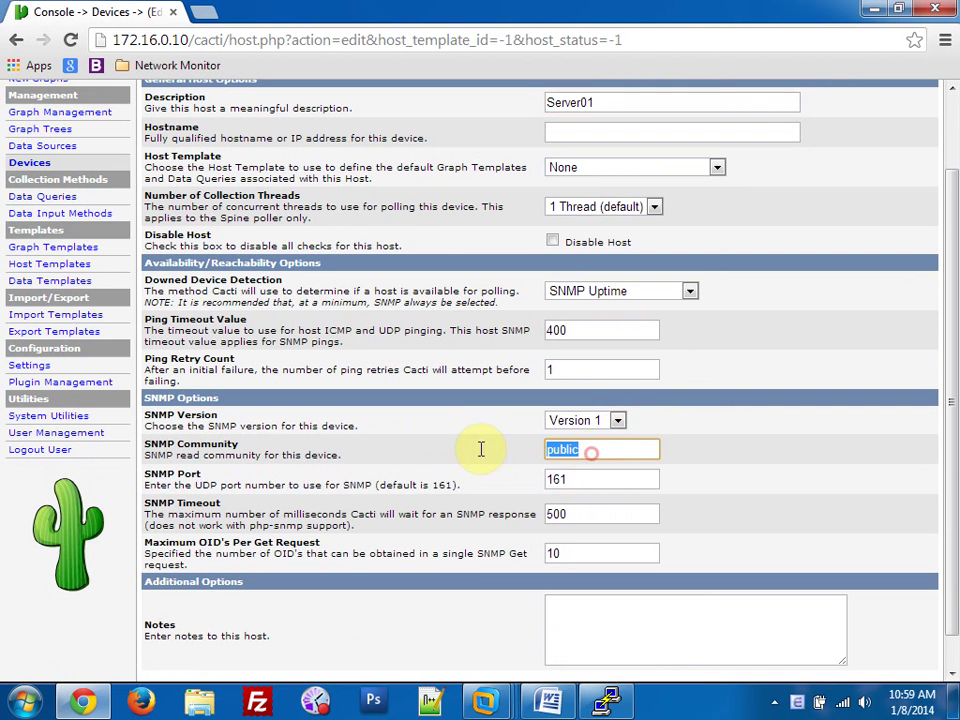
type("Server01")
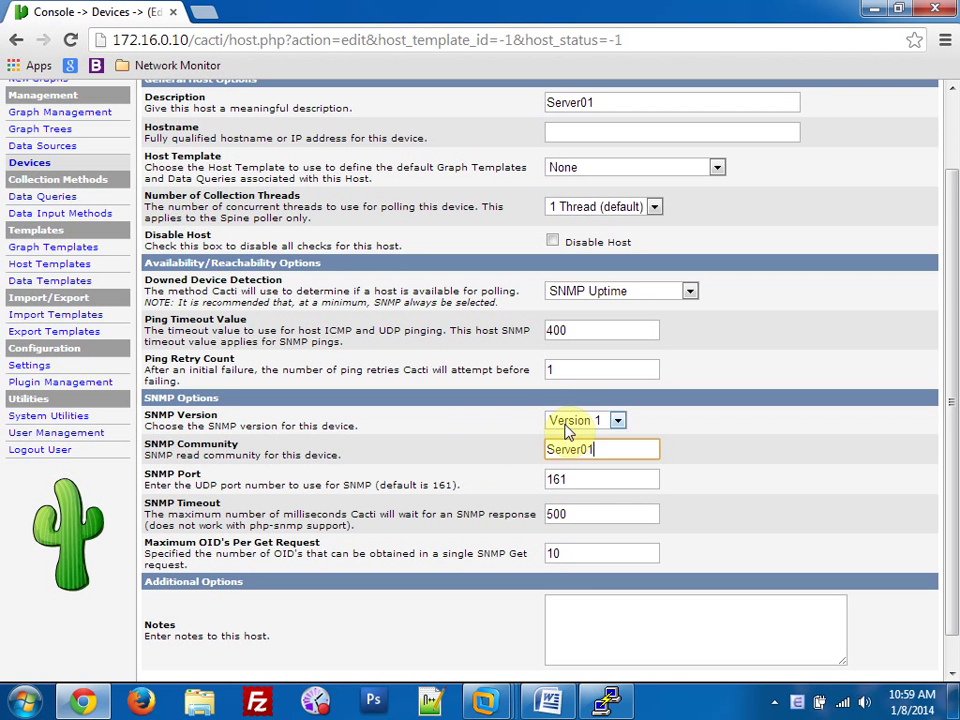
Set SNMP version 2 and hostname 172.16.0.50, then save the Server01 device.
left_click(576, 424)
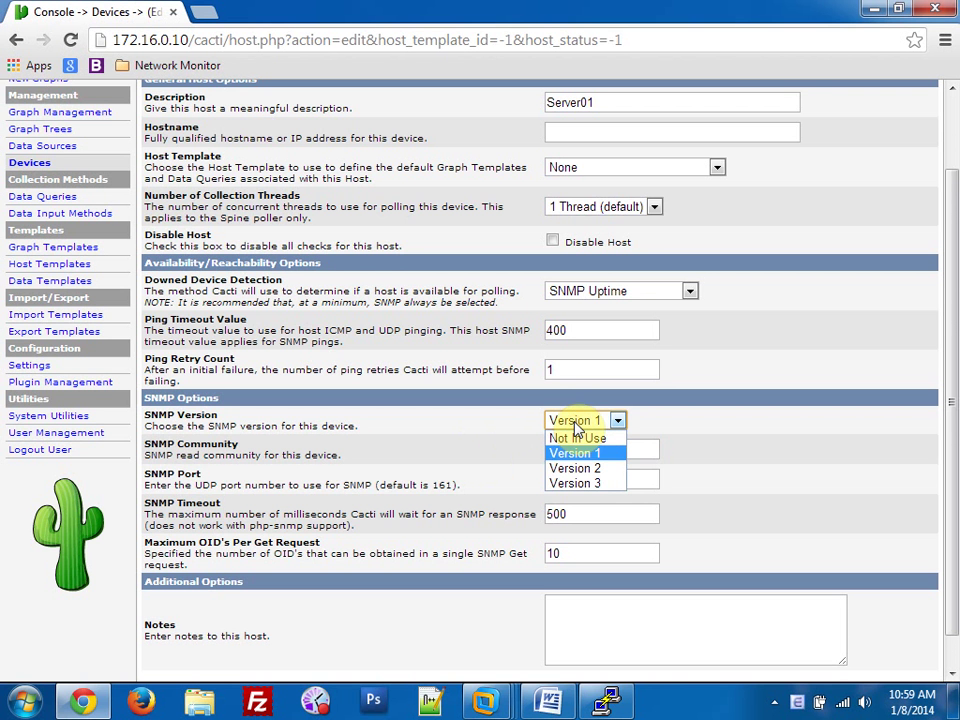
left_click(578, 468)
scroll(600, 490, "down", 1)
left_click(908, 662)
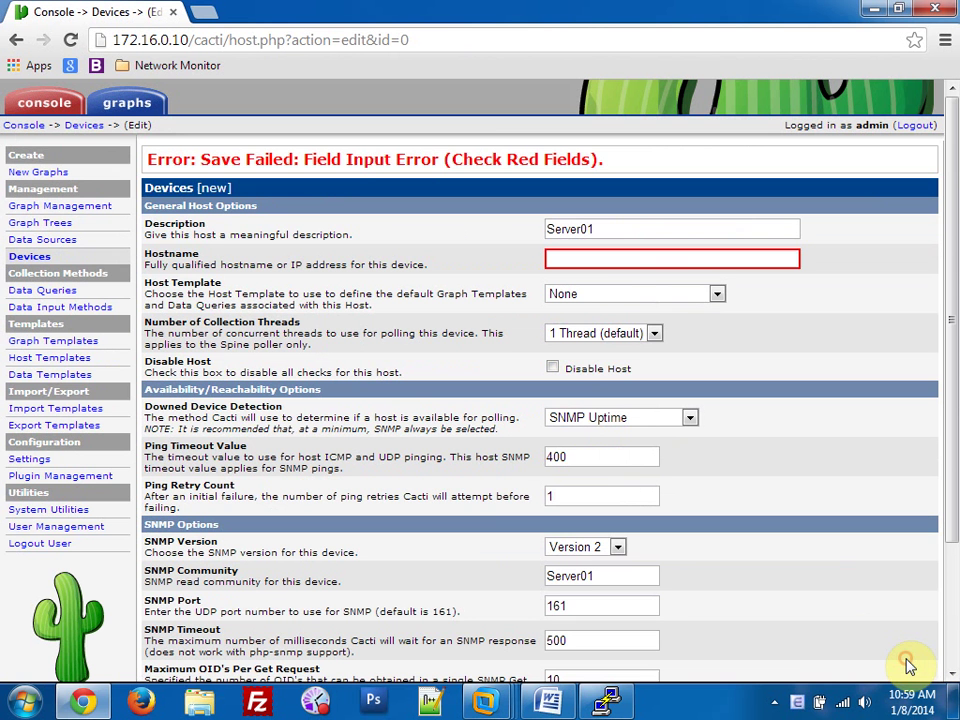
left_click(592, 260)
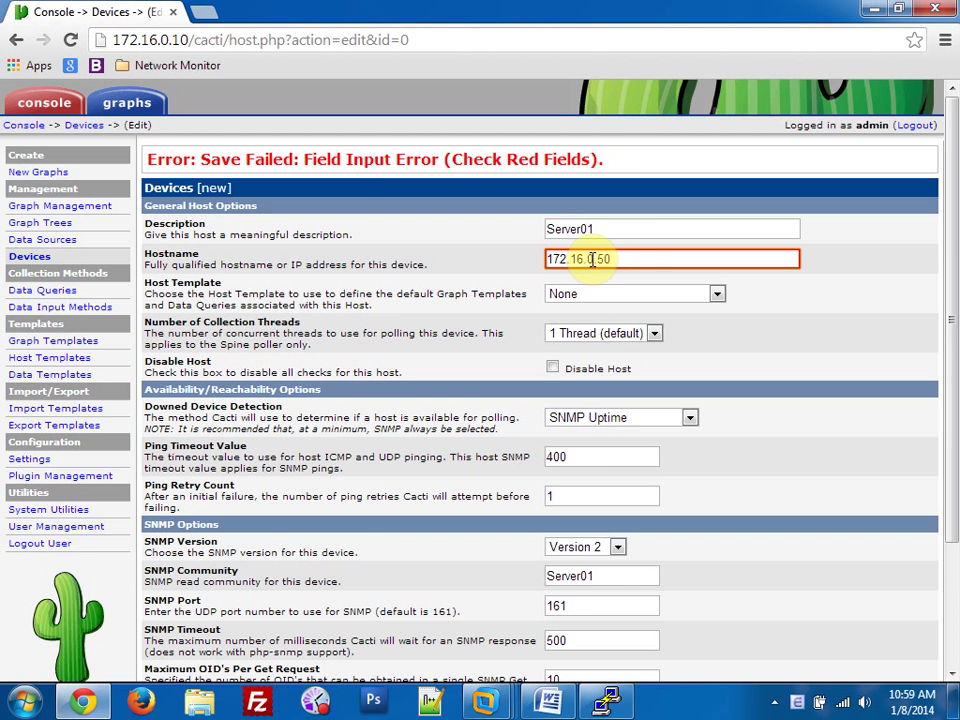
scroll(692, 326, "down", 3)
left_click(906, 661)
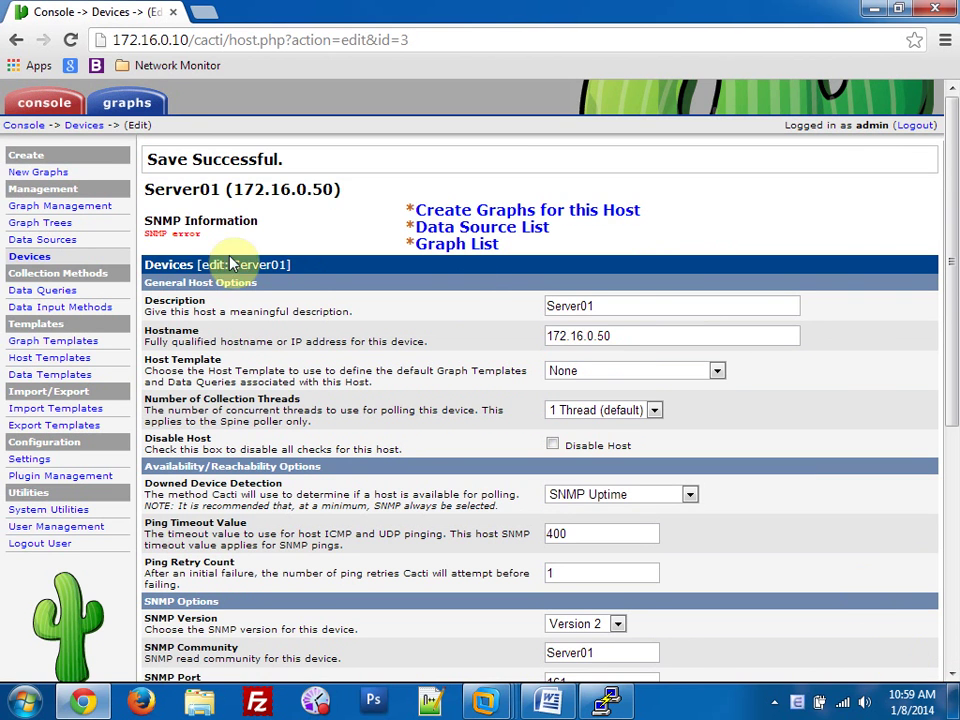
Review the SNMP error message, check the web server VM, and inspect downed device detection options.
left_click(145, 231)
left_click_drag(145, 231, 253, 238)
left_click(268, 237)
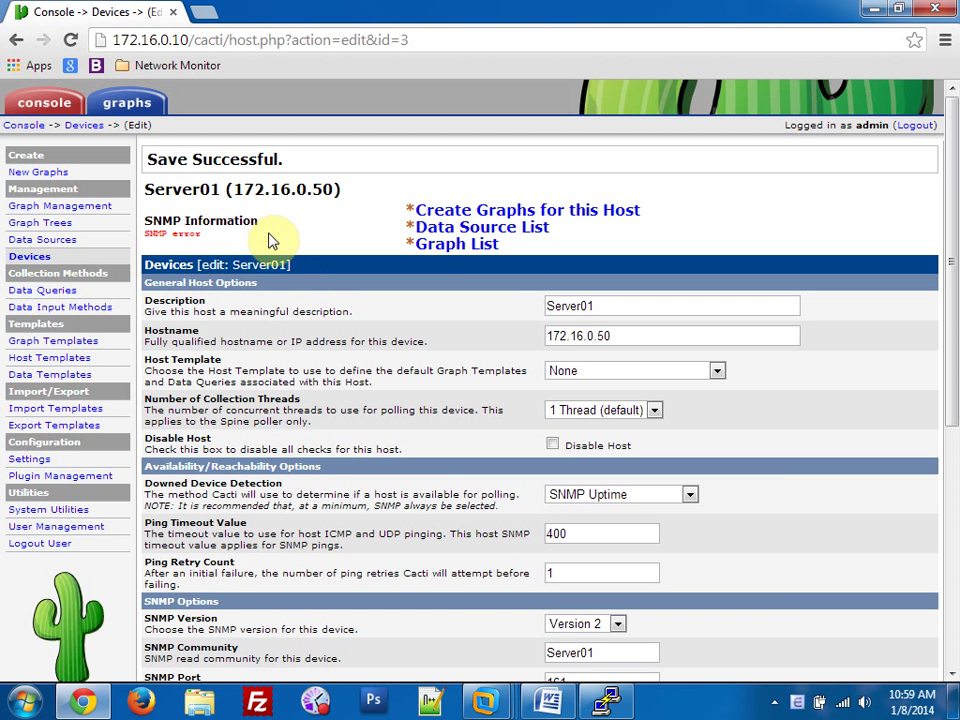
mouse_move(484, 700)
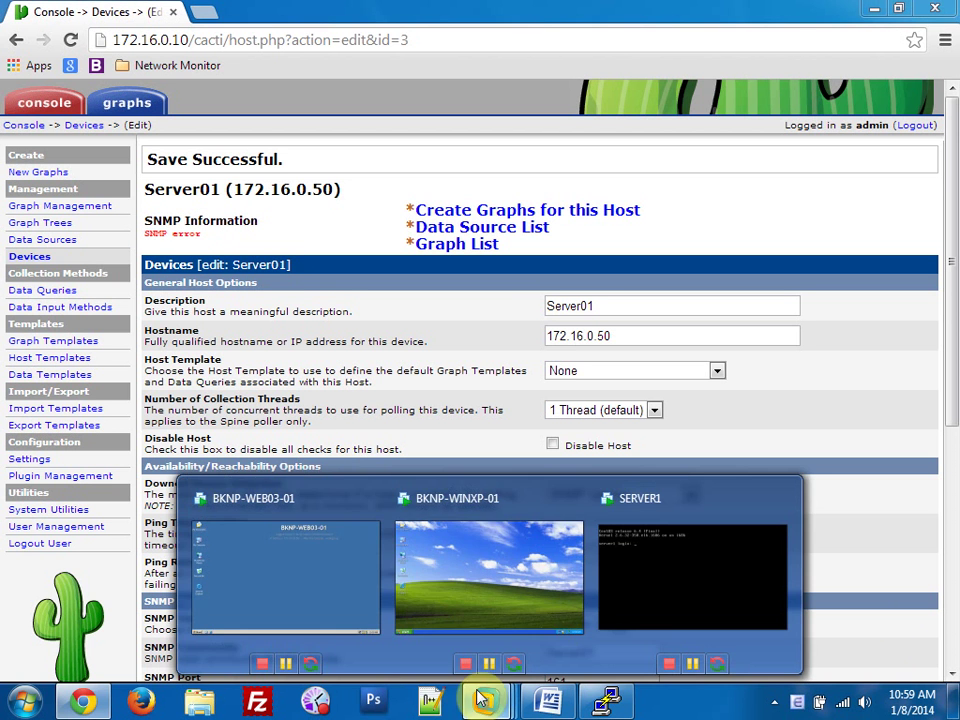
left_click(290, 553)
left_click(30, 648)
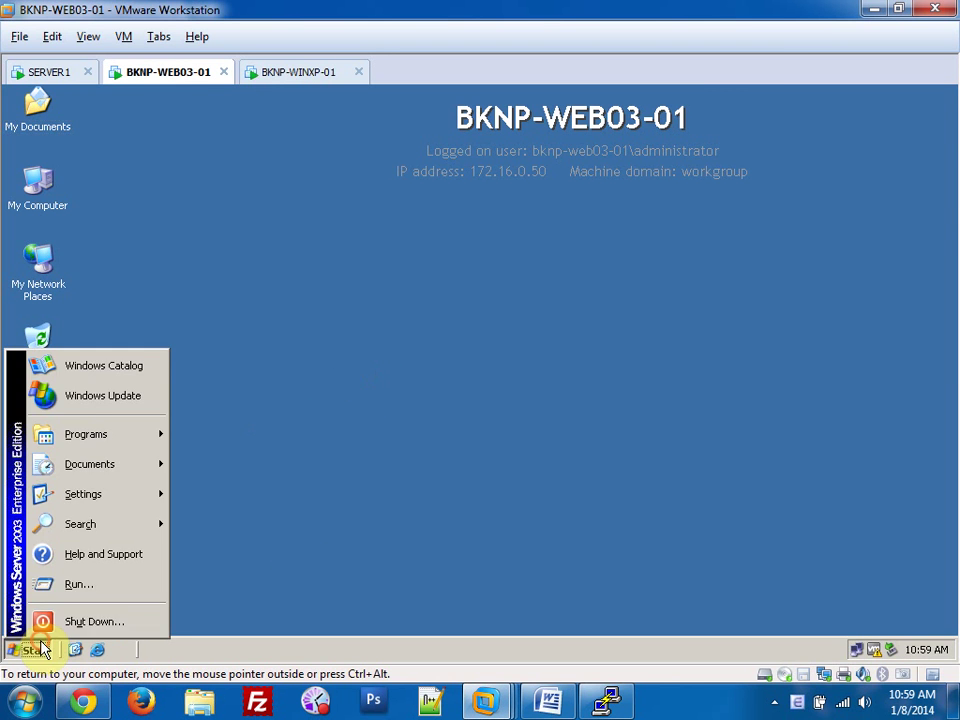
left_click(469, 453)
key("alt+Tab")
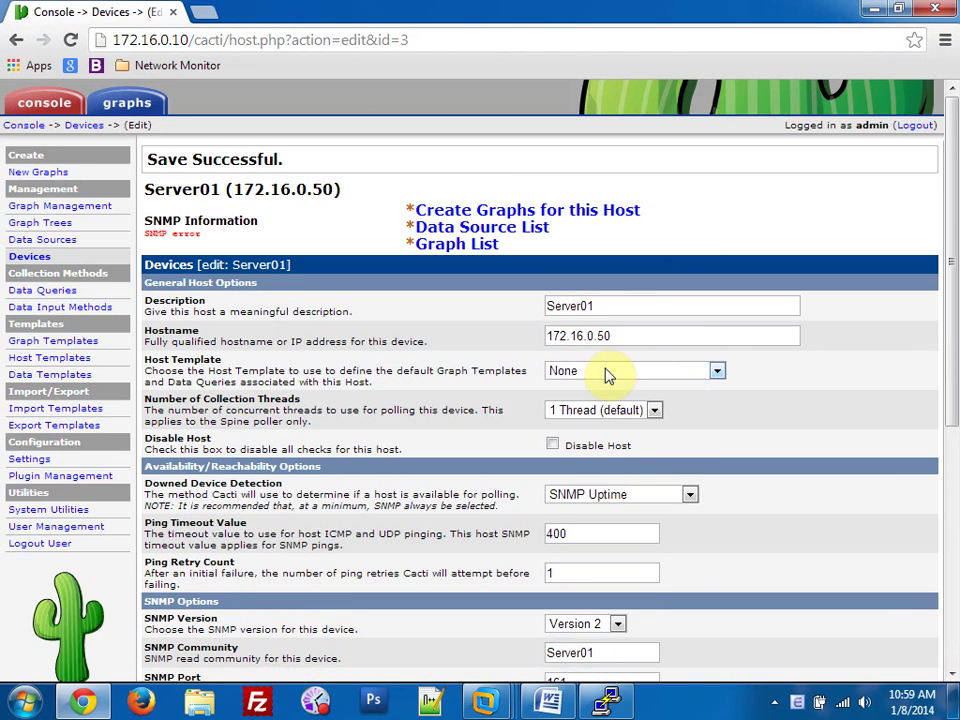
scroll(606, 371, "down", 2)
left_click(620, 310)
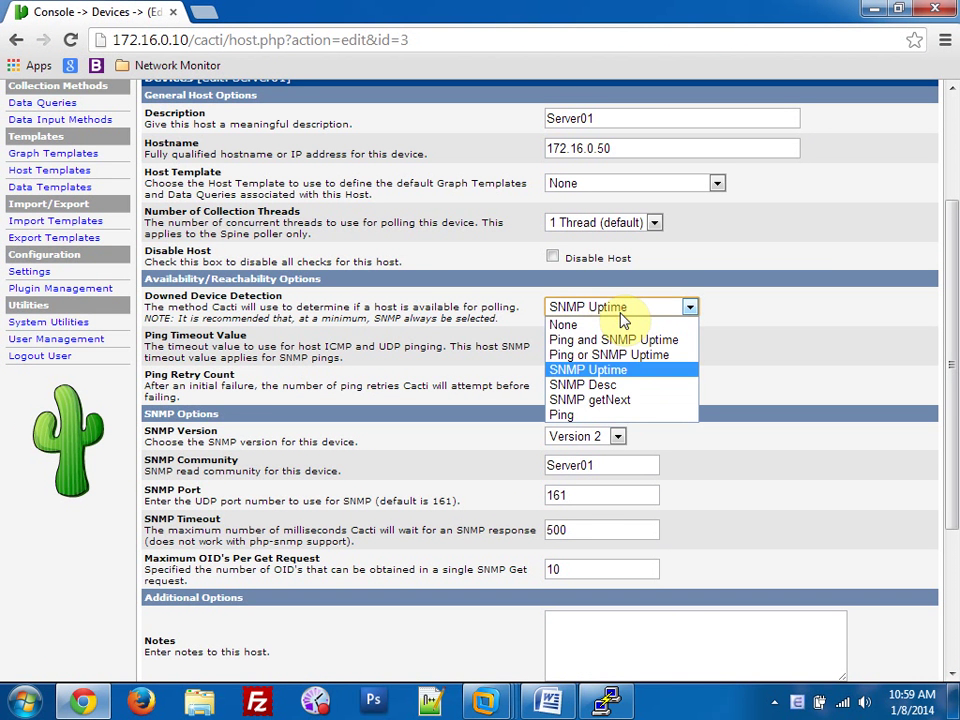
left_click(705, 349)
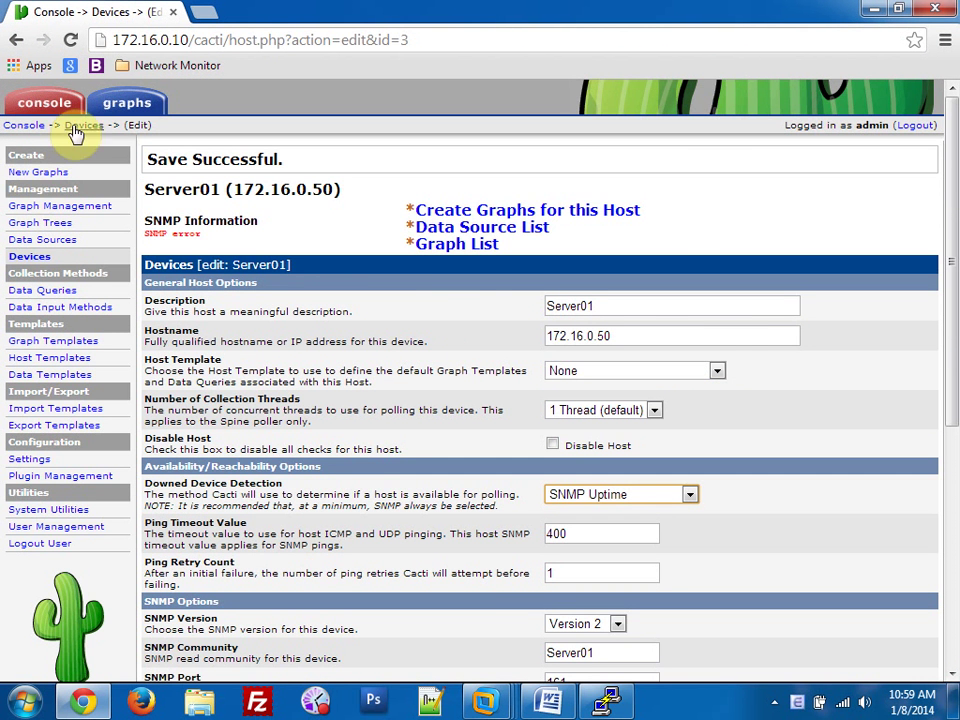
From Client01's Create Graphs page, pick the Host MIB - Processes graph template.
left_click(80, 127)
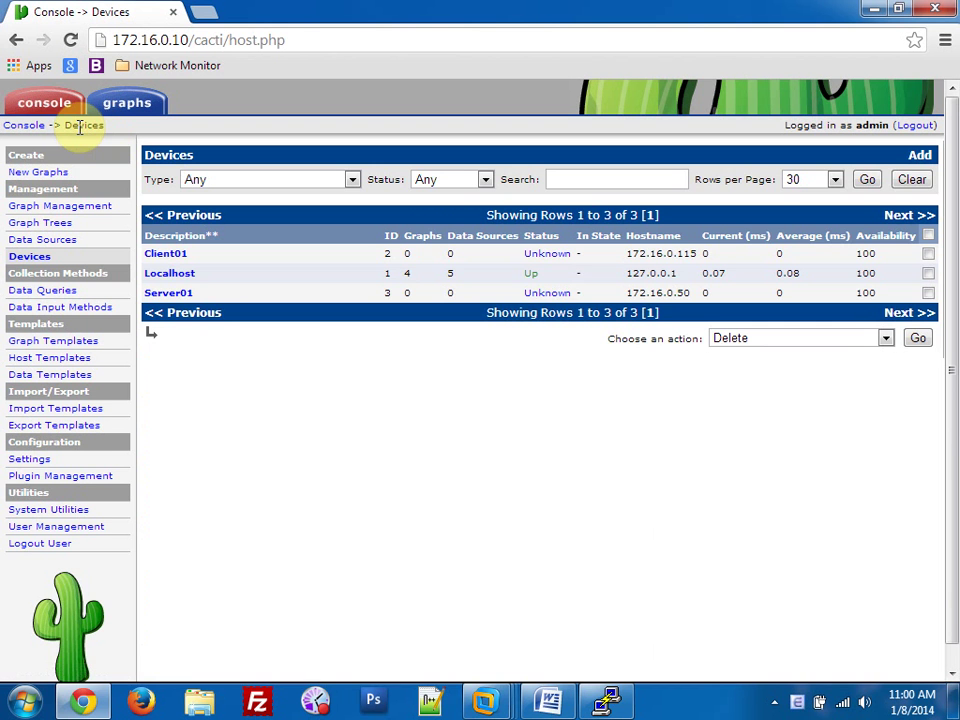
left_click(161, 255)
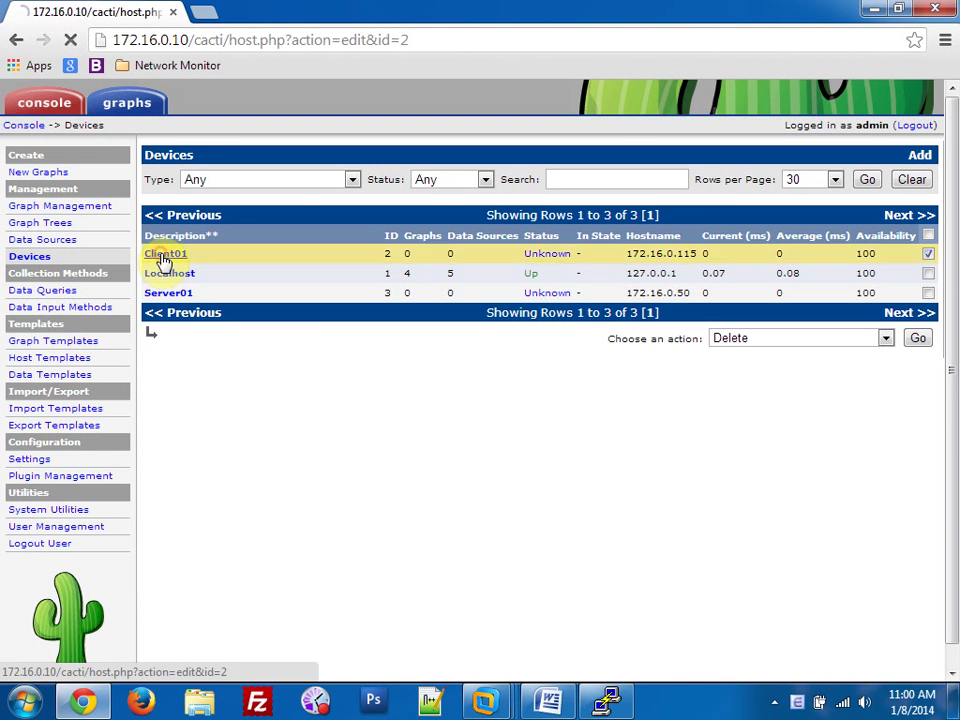
left_click(707, 181)
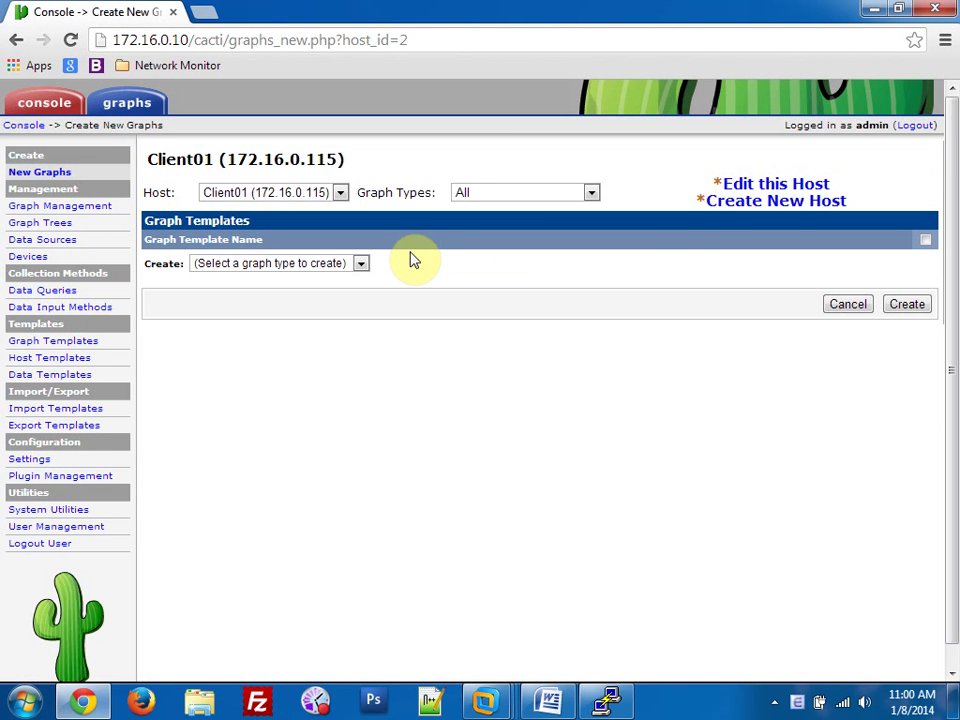
left_click(361, 263)
left_click(361, 263)
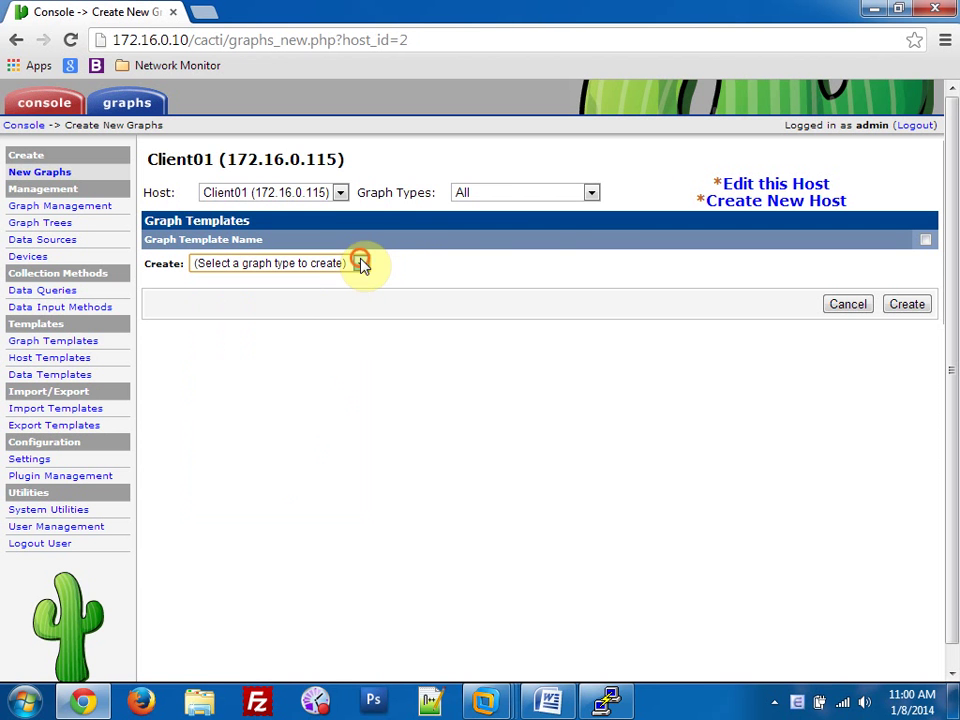
left_click(578, 195)
left_click(578, 197)
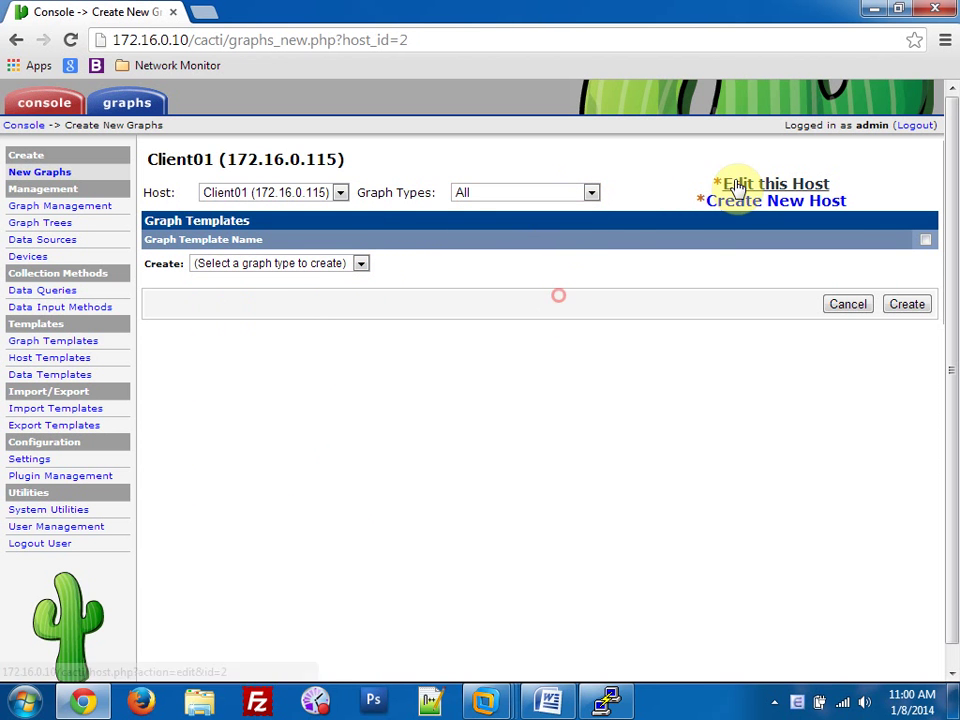
left_click(359, 265)
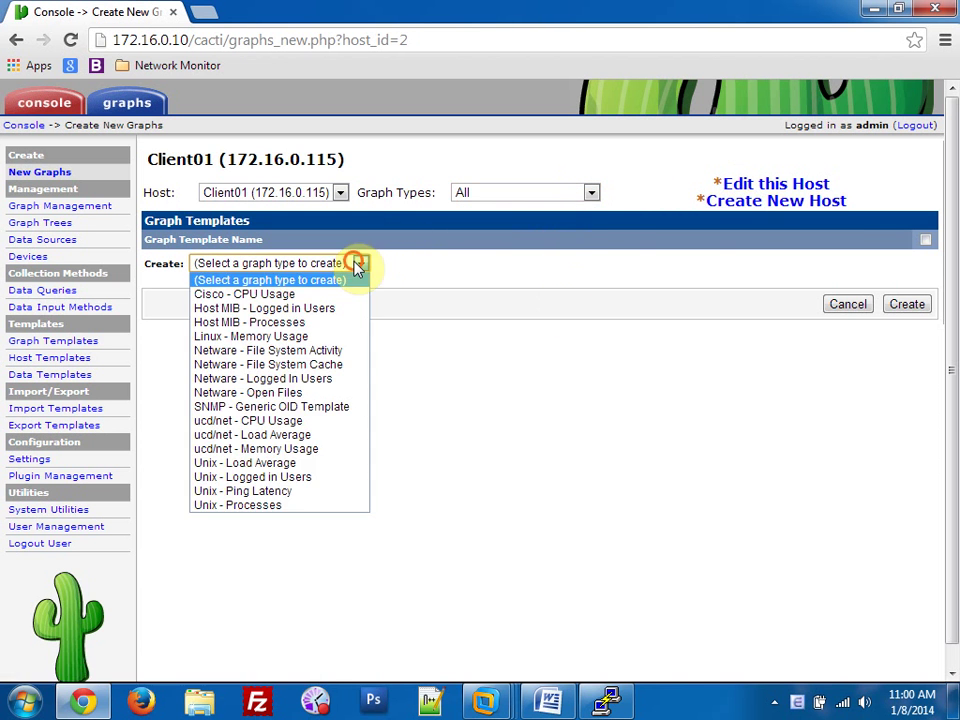
left_click(330, 322)
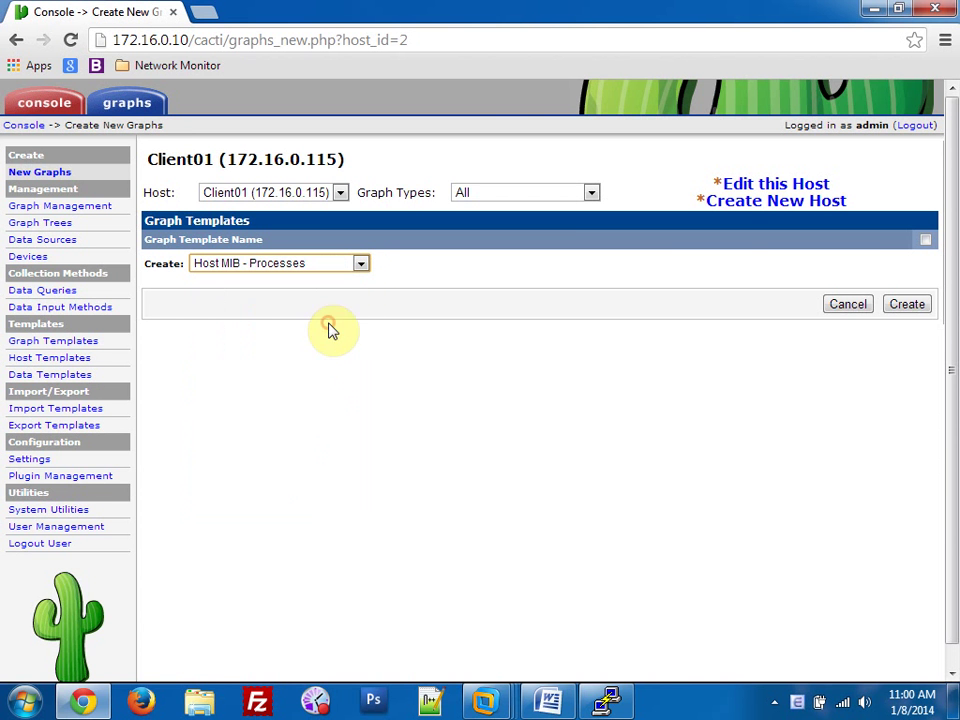
Attach Host MIB - Logged in Users, set host template Windows 2000/XP Host, and save Client01.
left_click(755, 186)
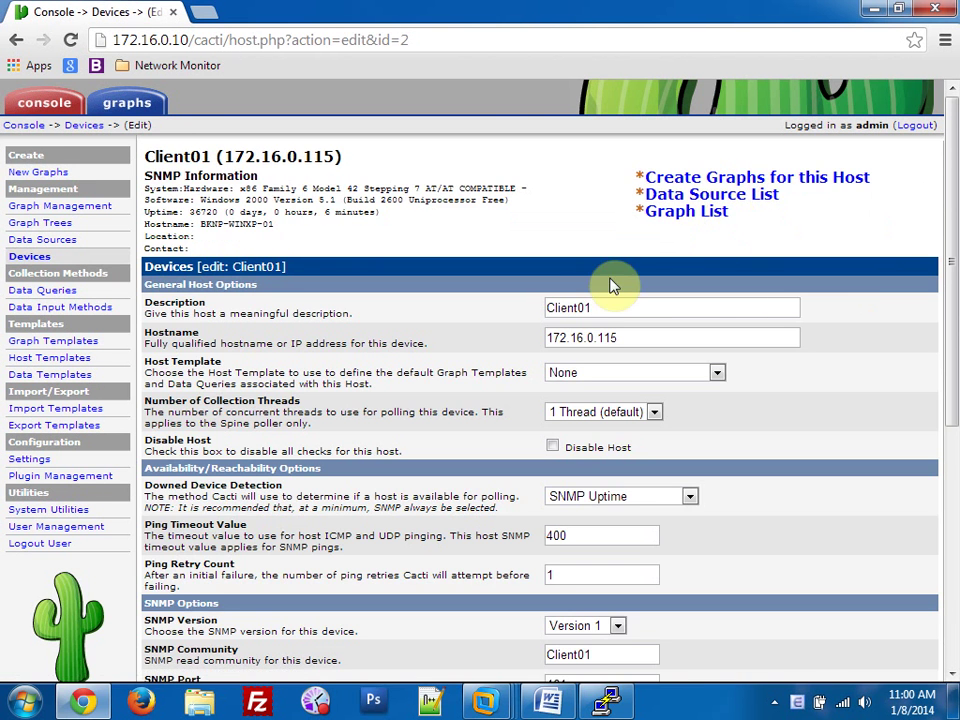
scroll(619, 300, "down", 5)
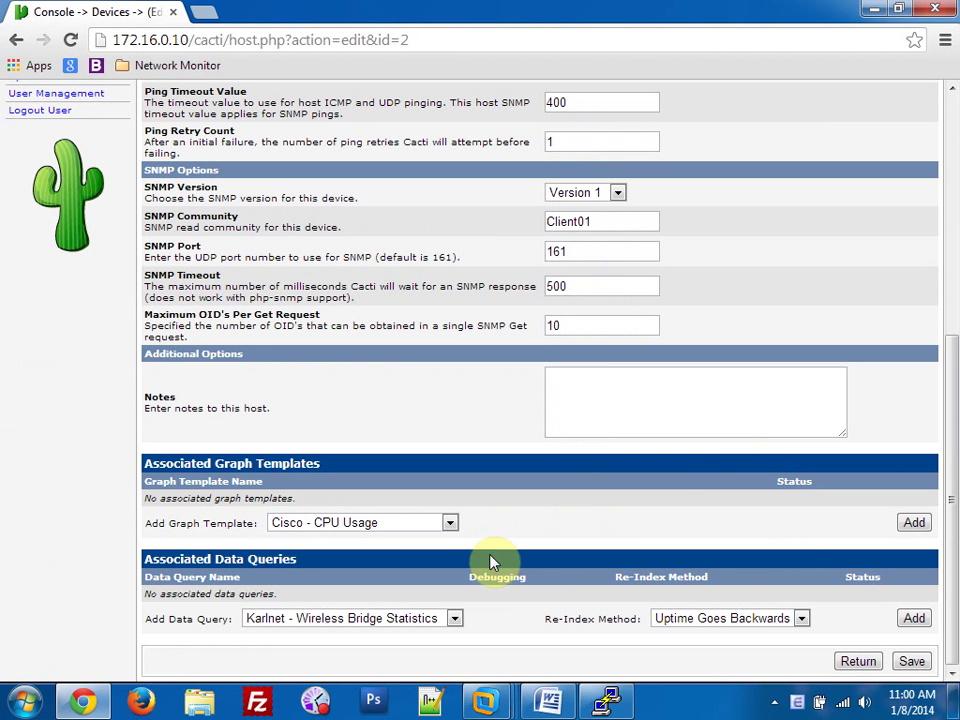
left_click(430, 526)
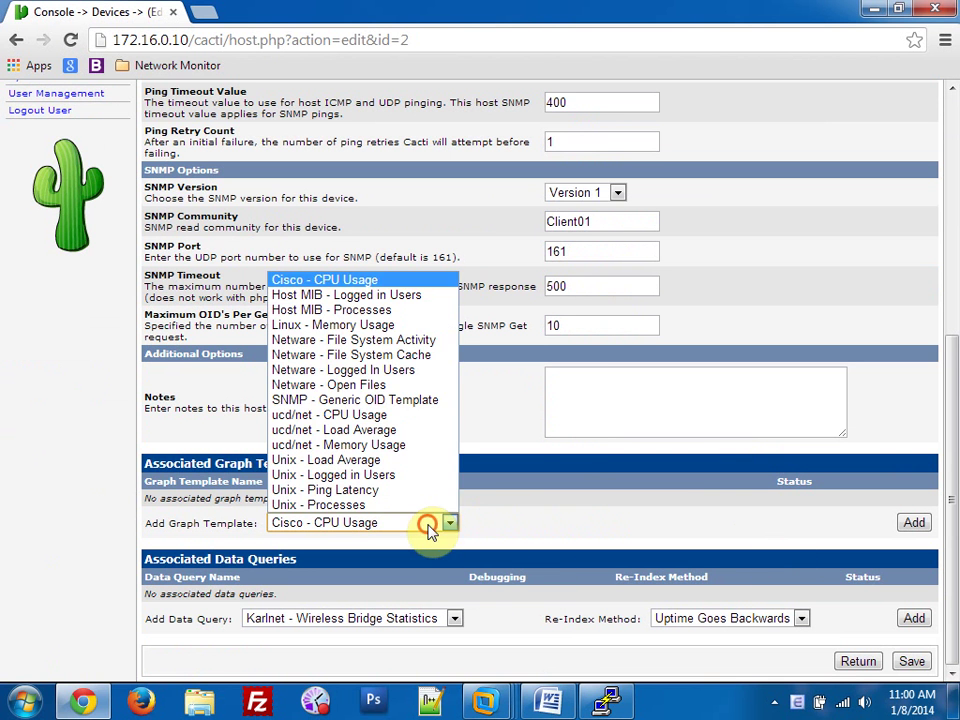
left_click(405, 295)
left_click(912, 523)
scroll(681, 514, "up", 5)
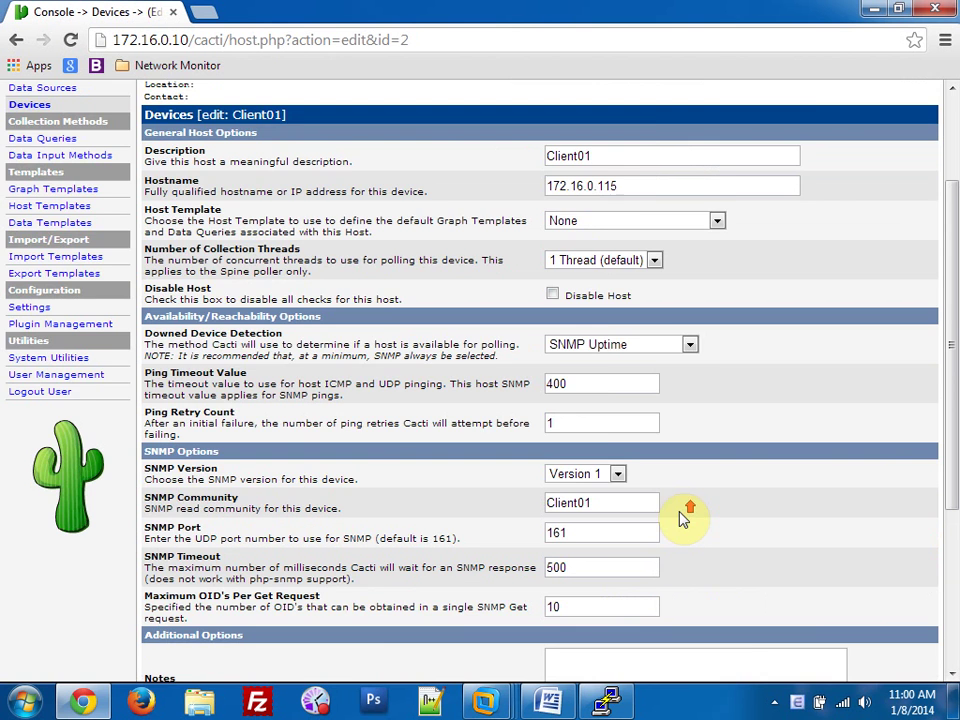
left_click(598, 374)
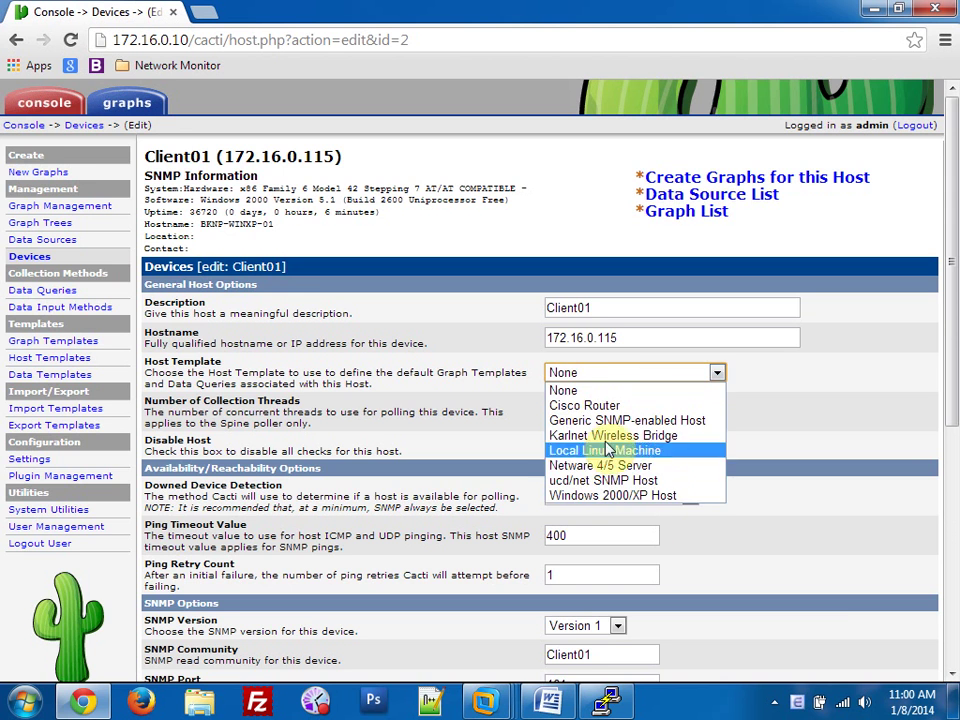
left_click(606, 497)
scroll(675, 510, "down", 2)
scroll(676, 510, "down", 3)
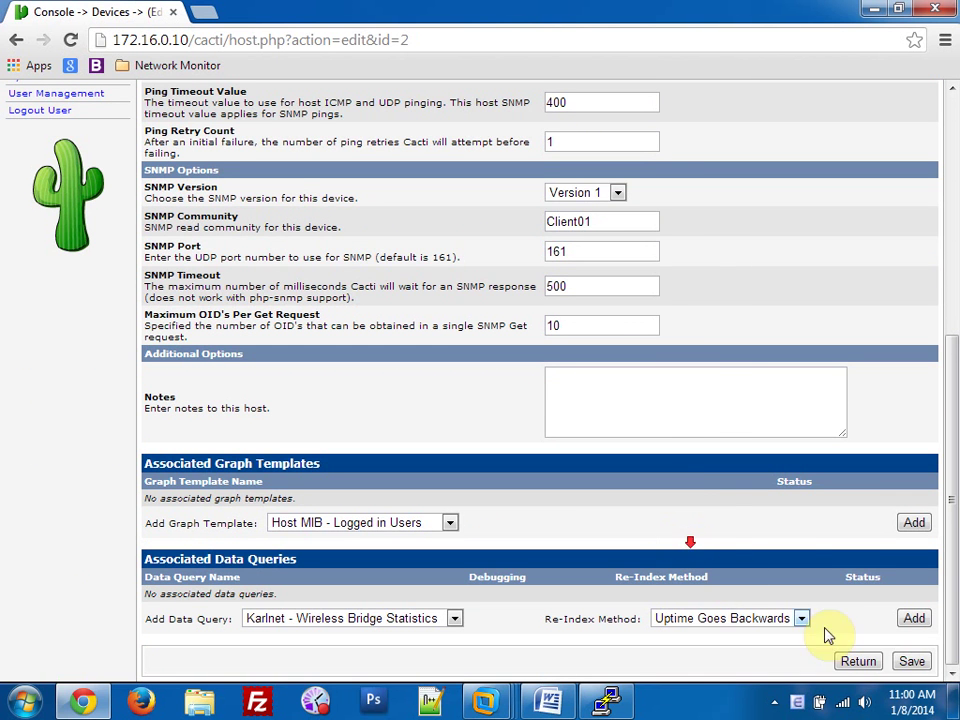
left_click(911, 661)
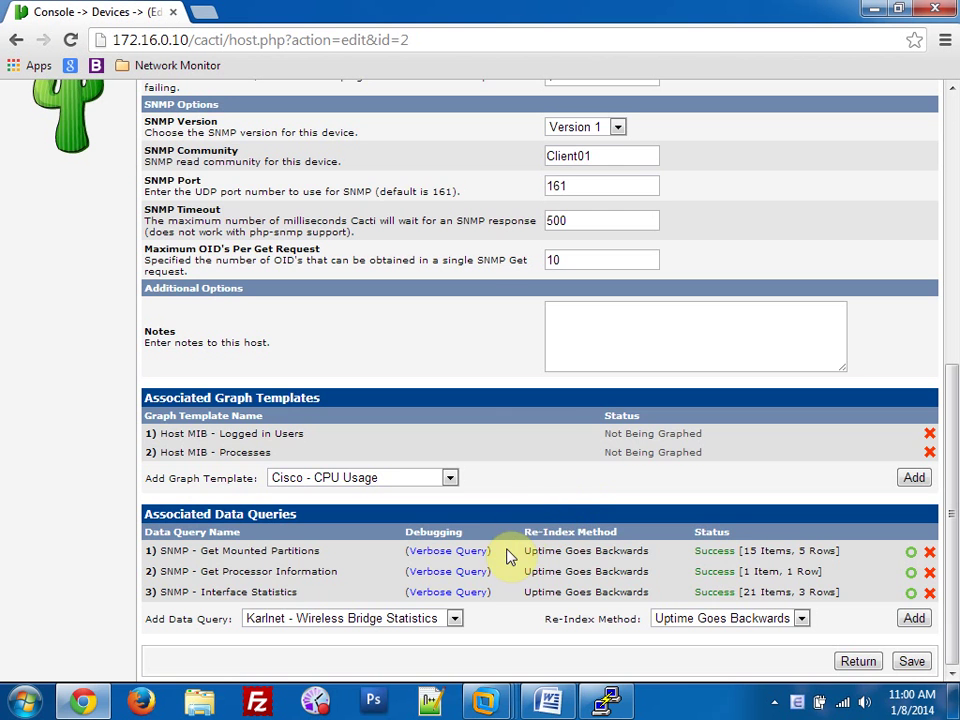
scroll(654, 523, "up", 5)
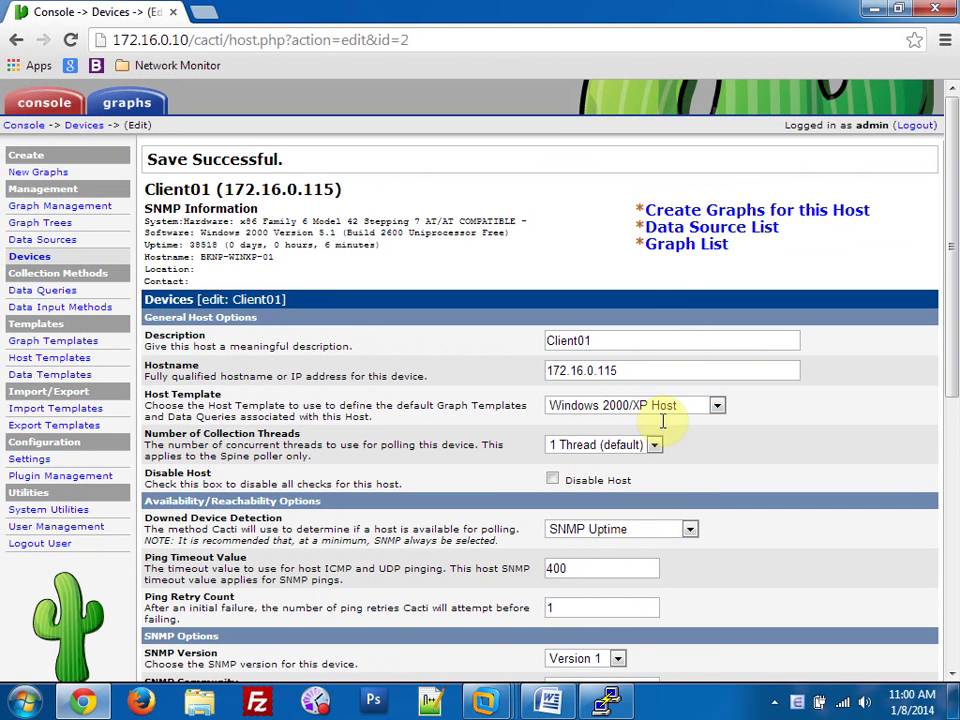
Select C:, D:, Virtual and Physical Memory, plus MS TCP Loopback and AMD PCNET interfaces for graphing.
left_click(714, 212)
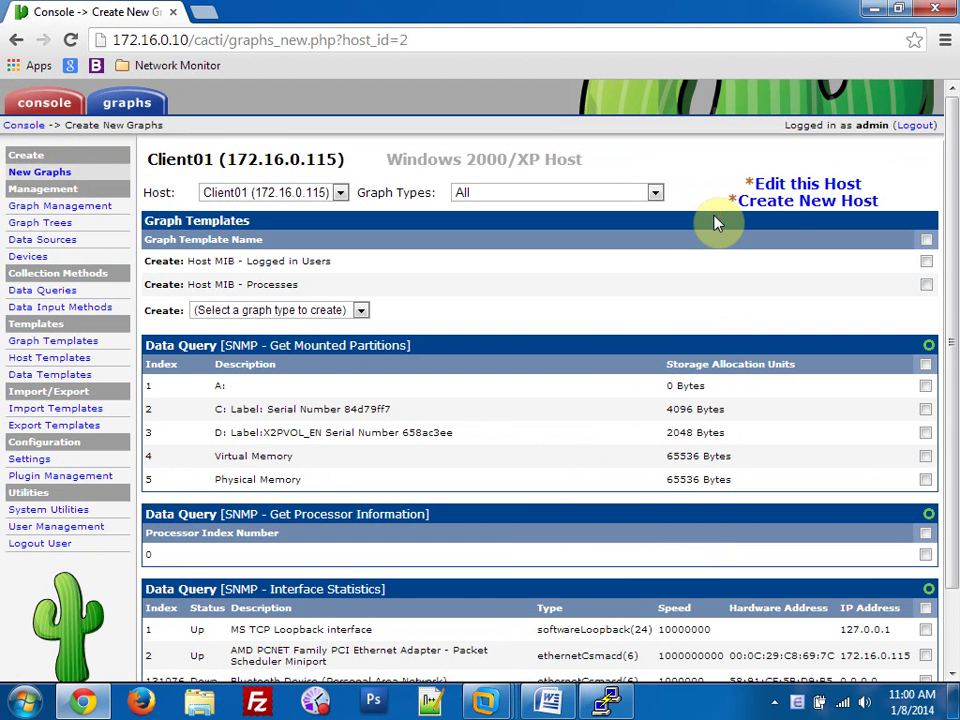
left_click(300, 434)
left_click(285, 456)
left_click(285, 479)
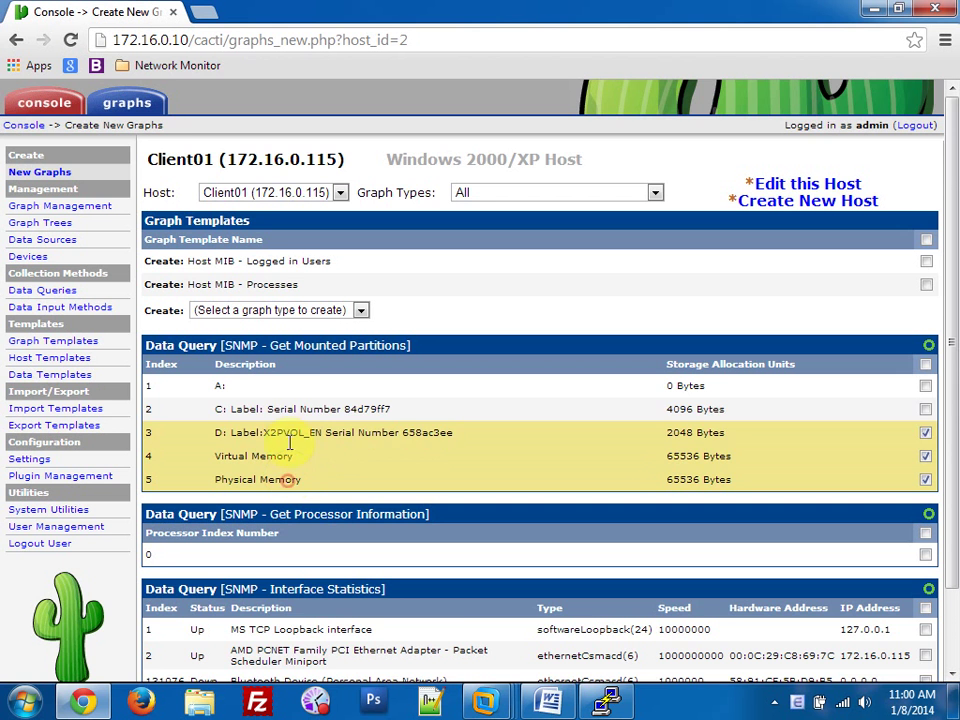
left_click(283, 409)
scroll(295, 430, "down", 2)
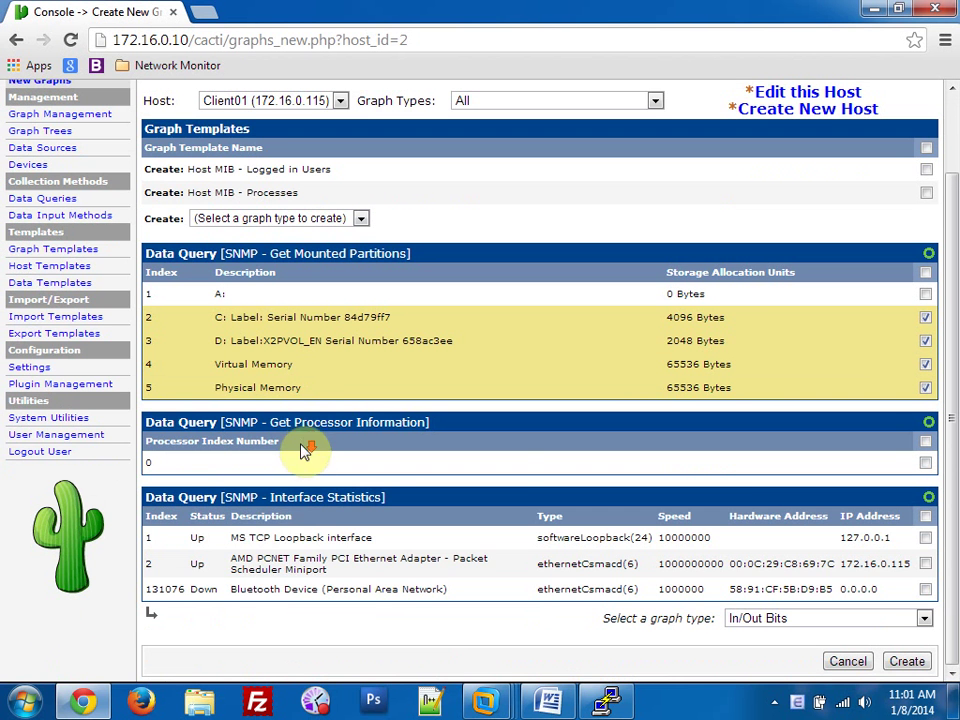
left_click(276, 538)
left_click(214, 562)
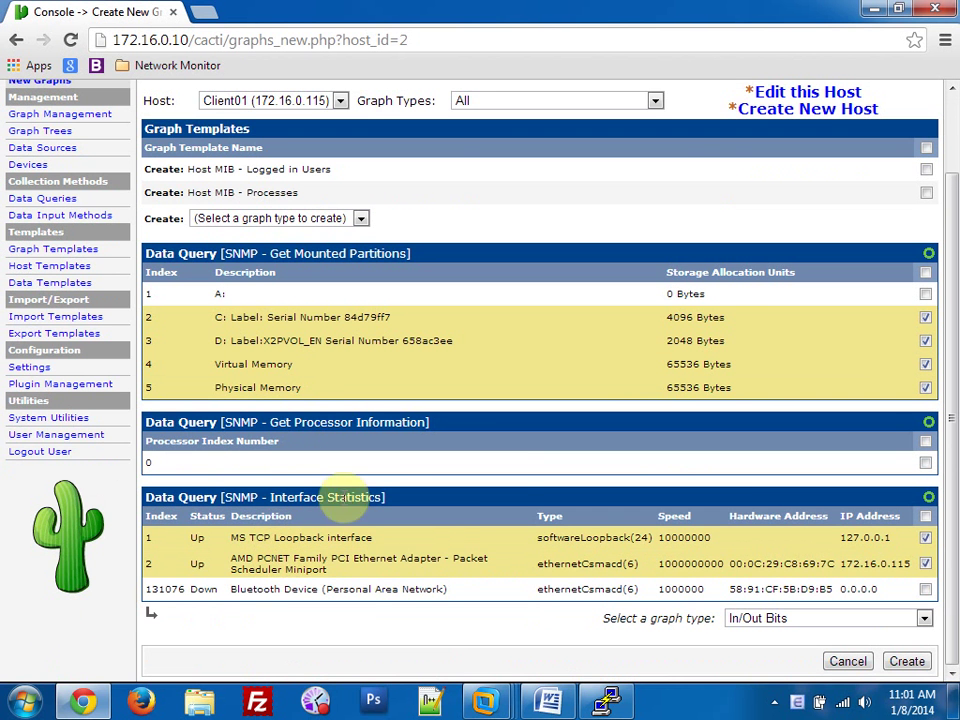
scroll(862, 427, "up", 2)
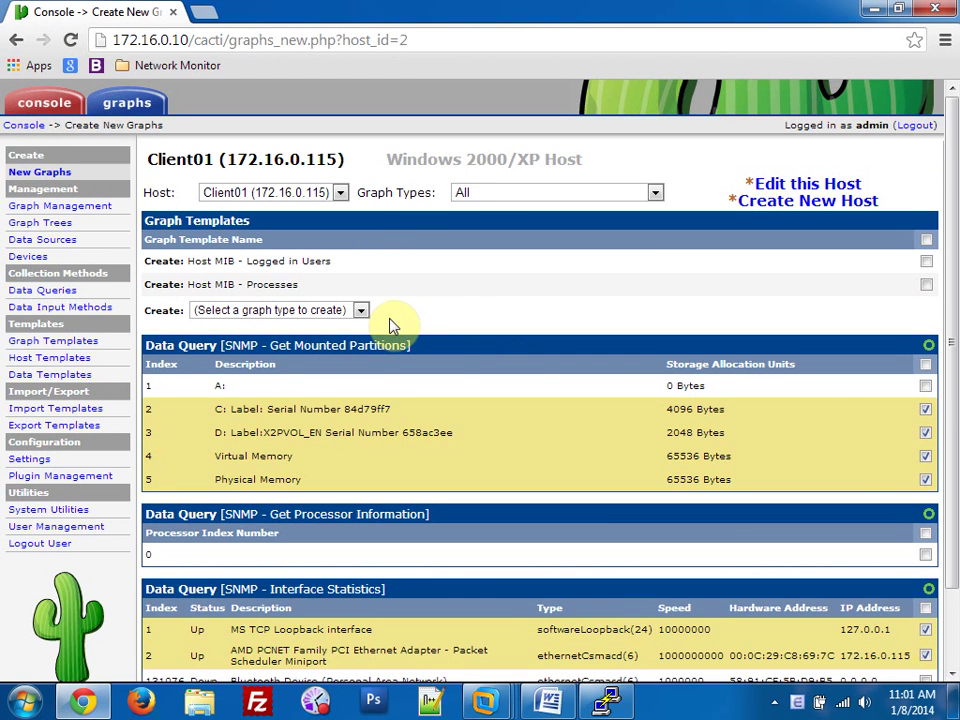
scroll(564, 450, "down", 2)
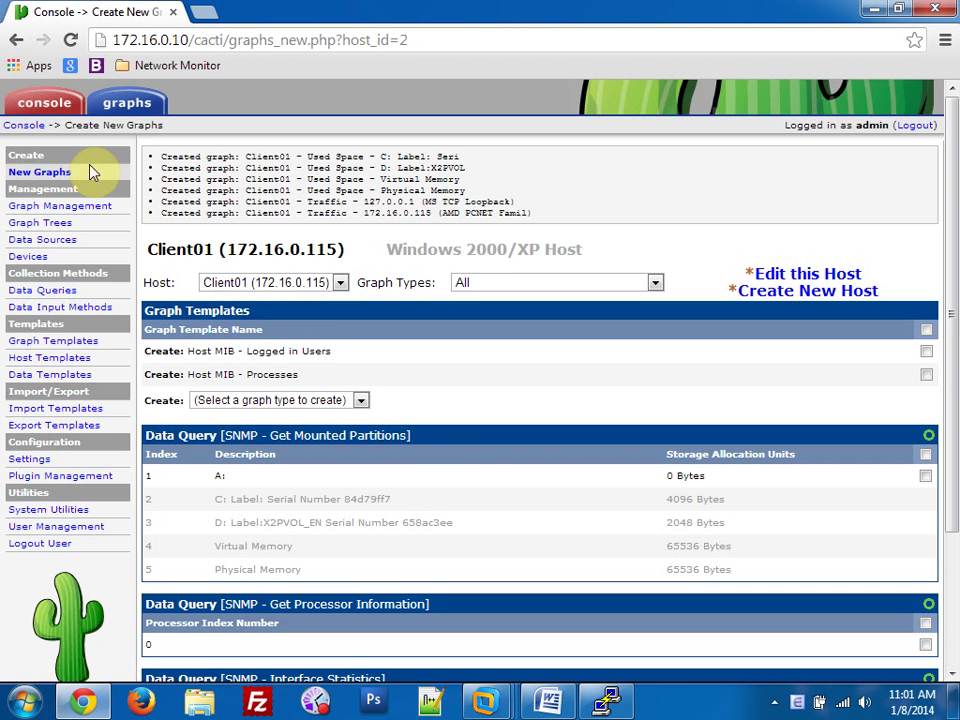
left_click(122, 106)
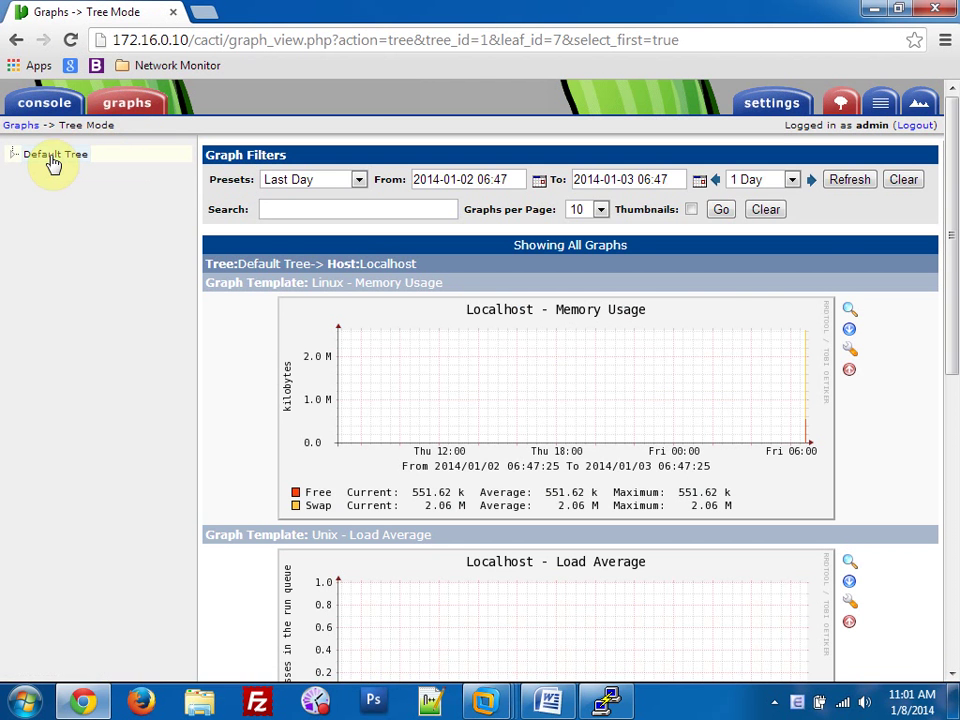
Go to Graph Trees, check Graph Management, then open a new tree form with Manual Ordering.
left_click(30, 104)
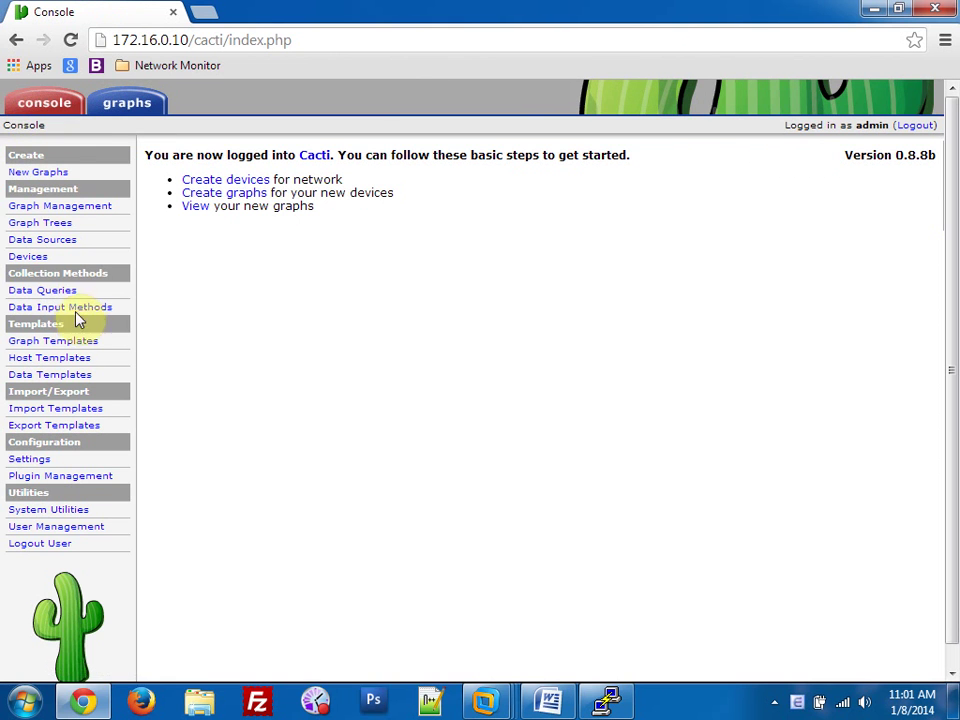
left_click(58, 226)
left_click(920, 156)
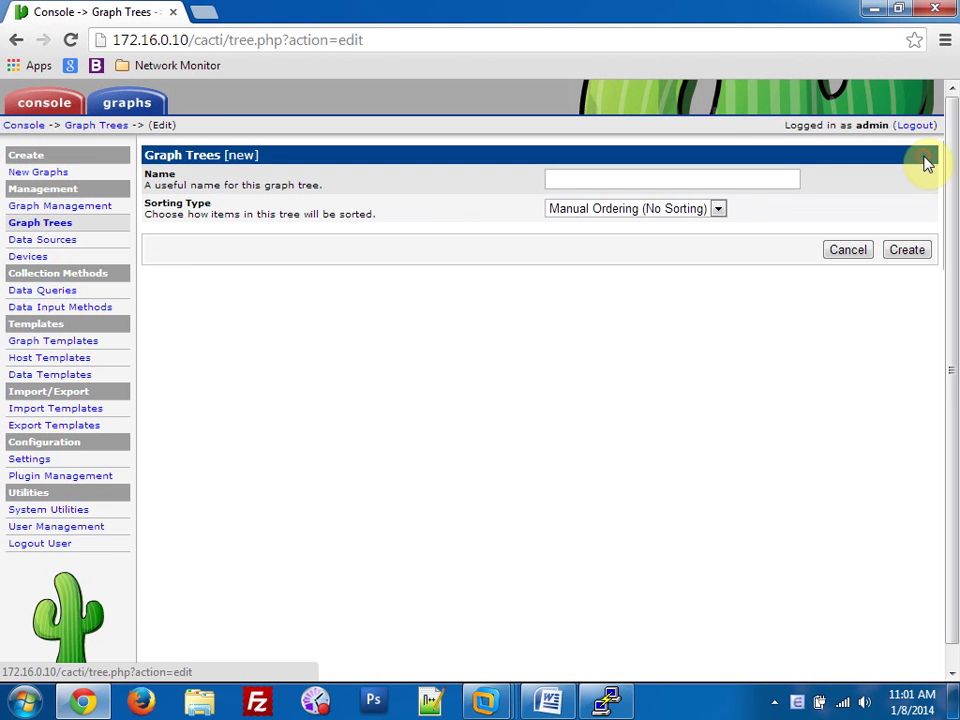
left_click(705, 213)
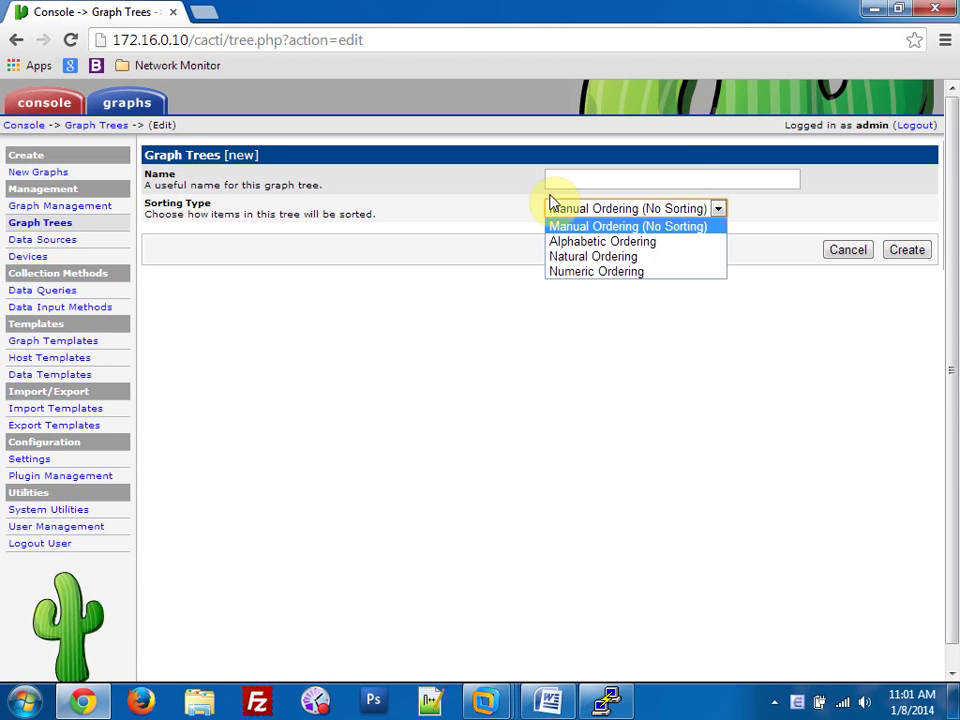
left_click(285, 283)
left_click(62, 225)
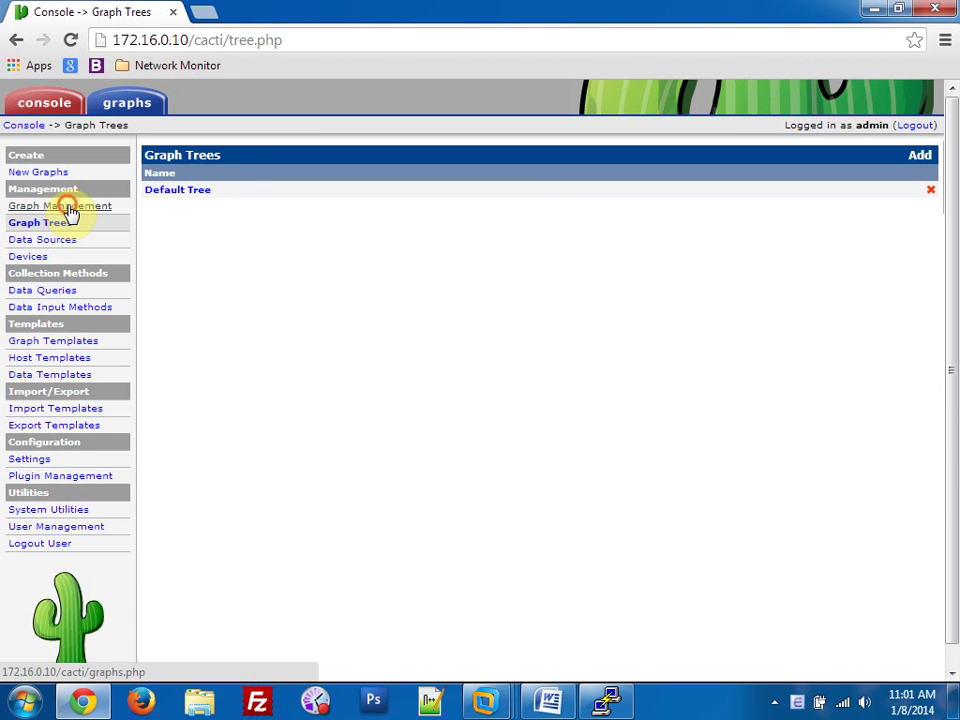
left_click(70, 207)
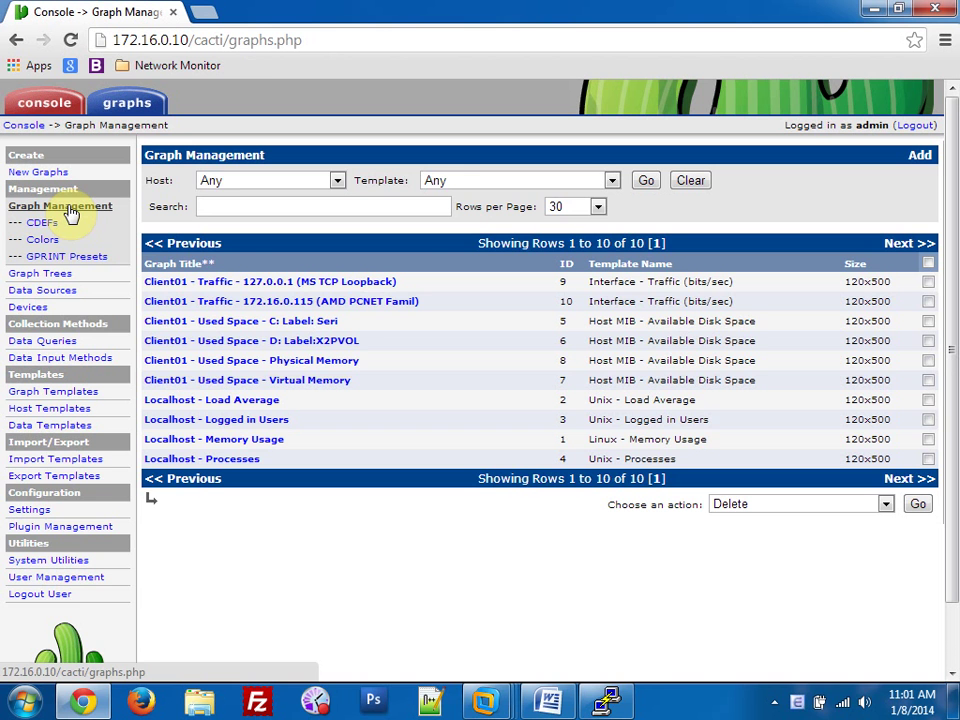
left_click(58, 276)
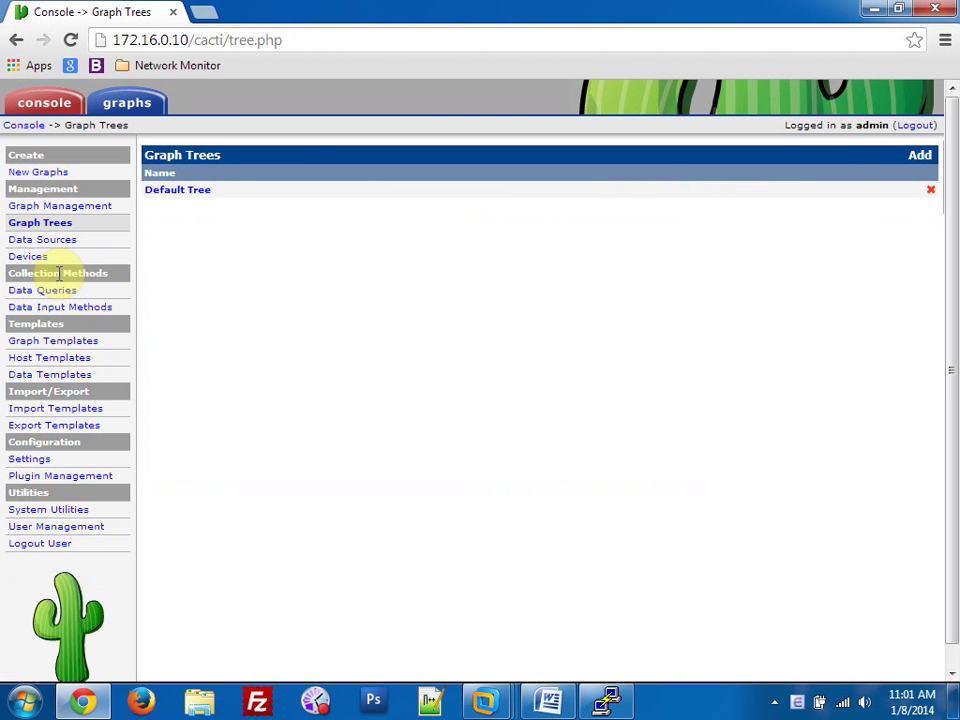
left_click(919, 155)
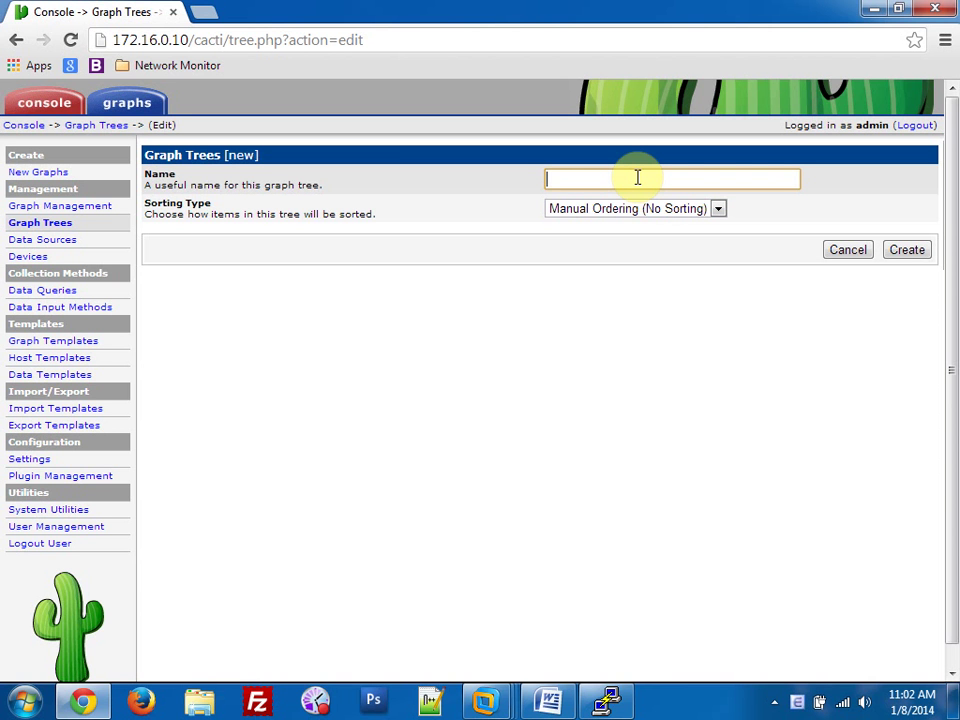
Create the BKAP graph tree with Manual Ordering (No Sorting).
left_click(622, 209)
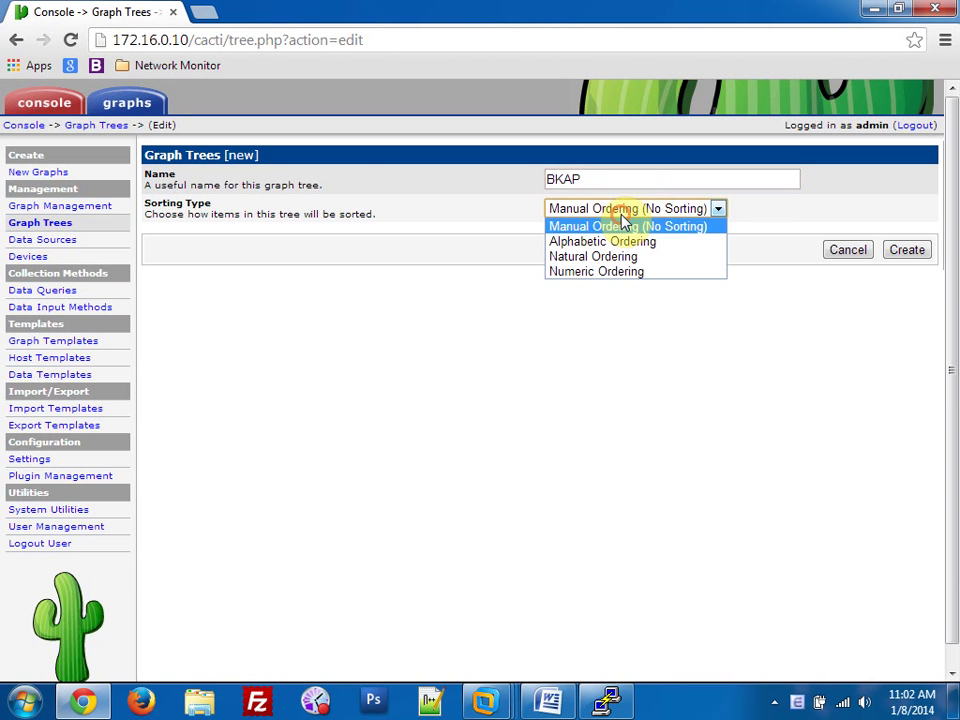
left_click(622, 224)
left_click(915, 251)
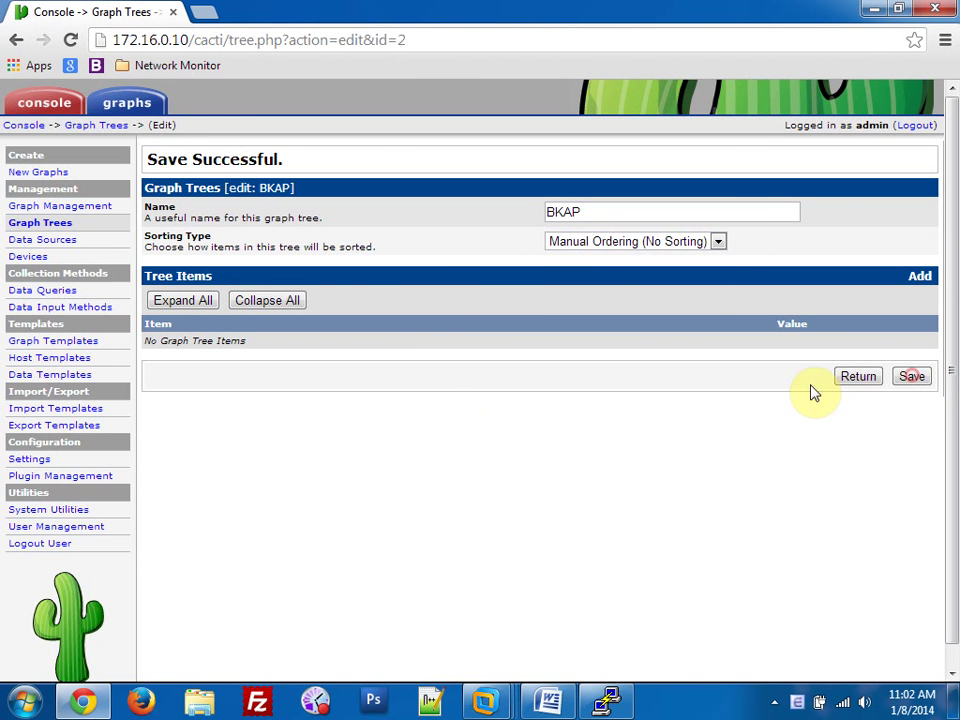
left_click(420, 400)
Check the New Graphs type filter, then open BKAP from the Graph Trees list.
left_click(50, 175)
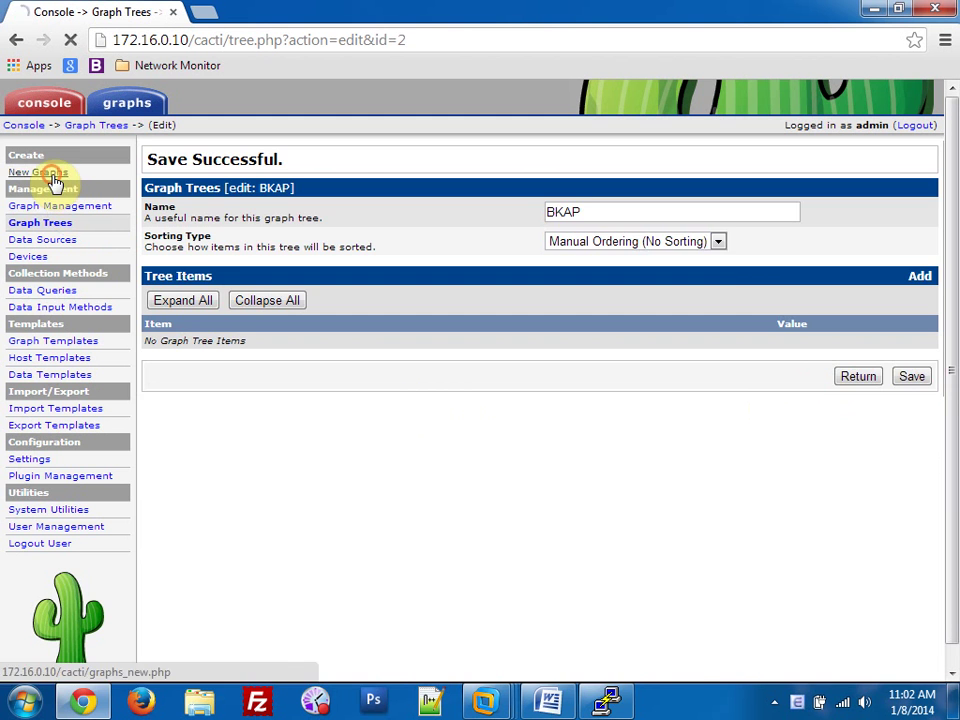
left_click(561, 197)
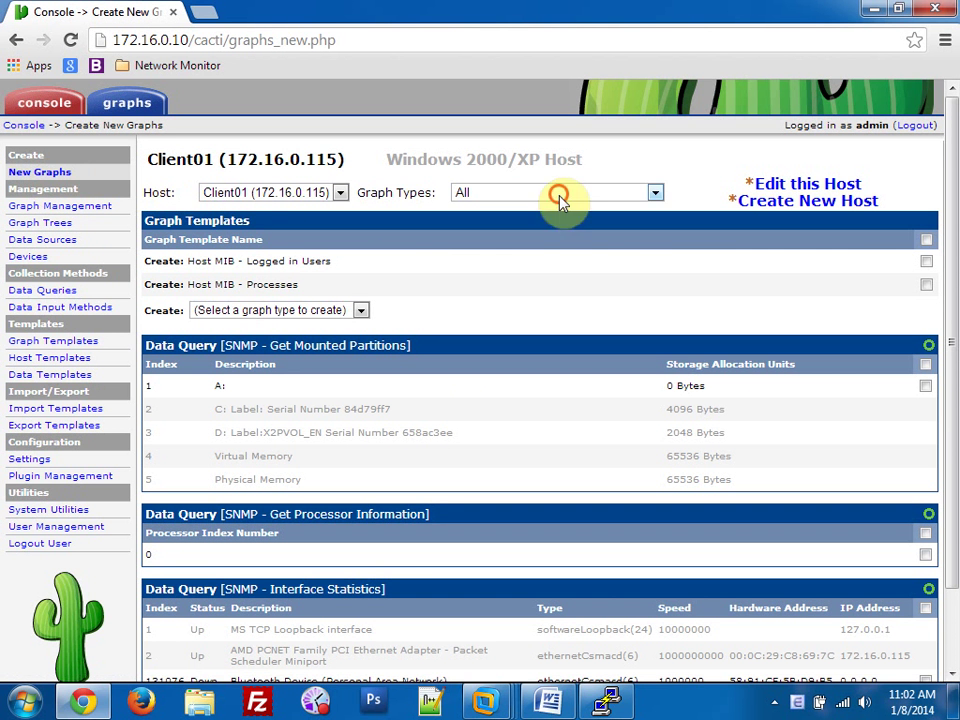
left_click(561, 199)
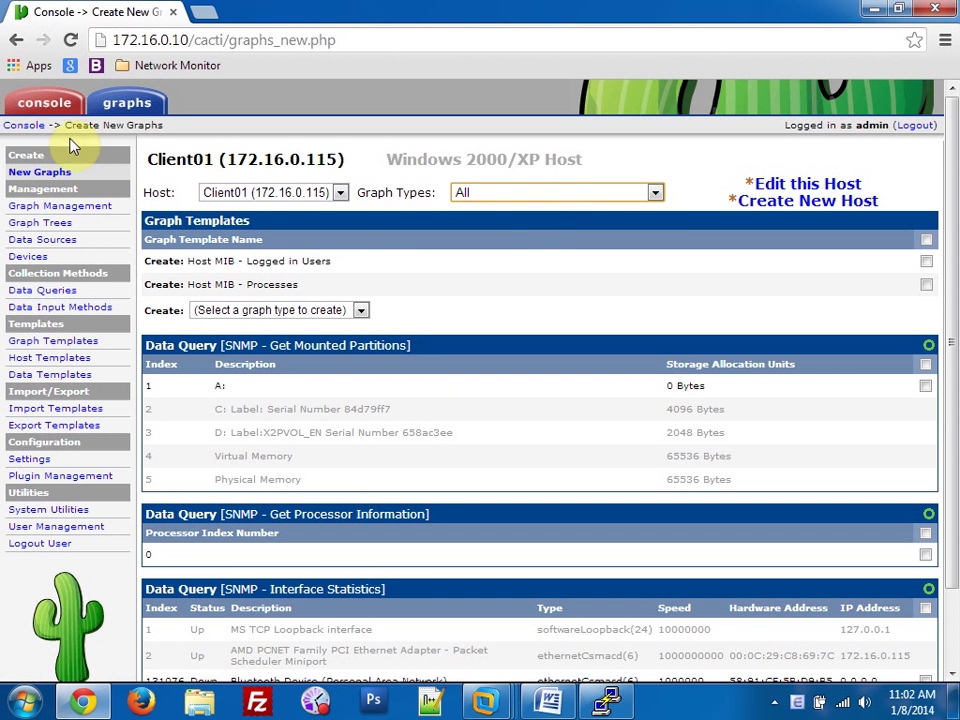
left_click(28, 125)
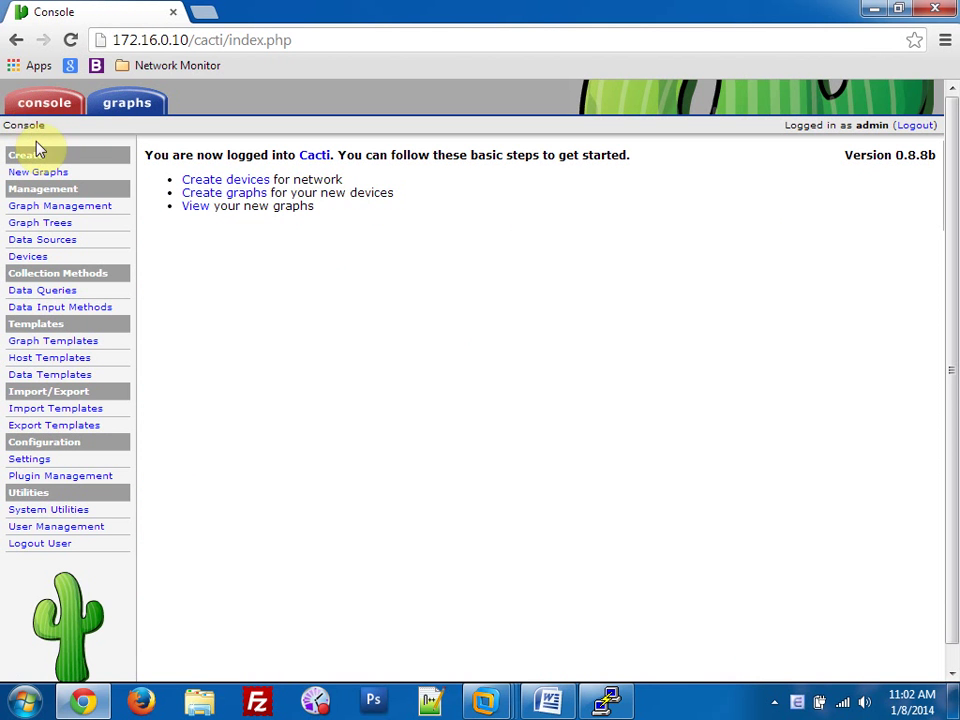
left_click(58, 224)
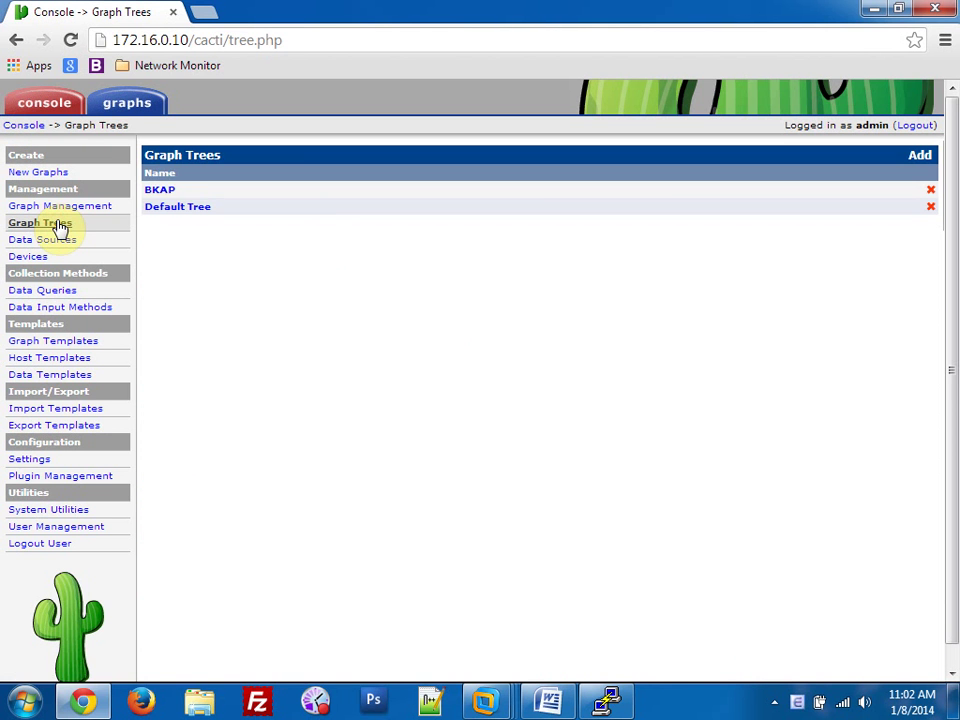
left_click(155, 190)
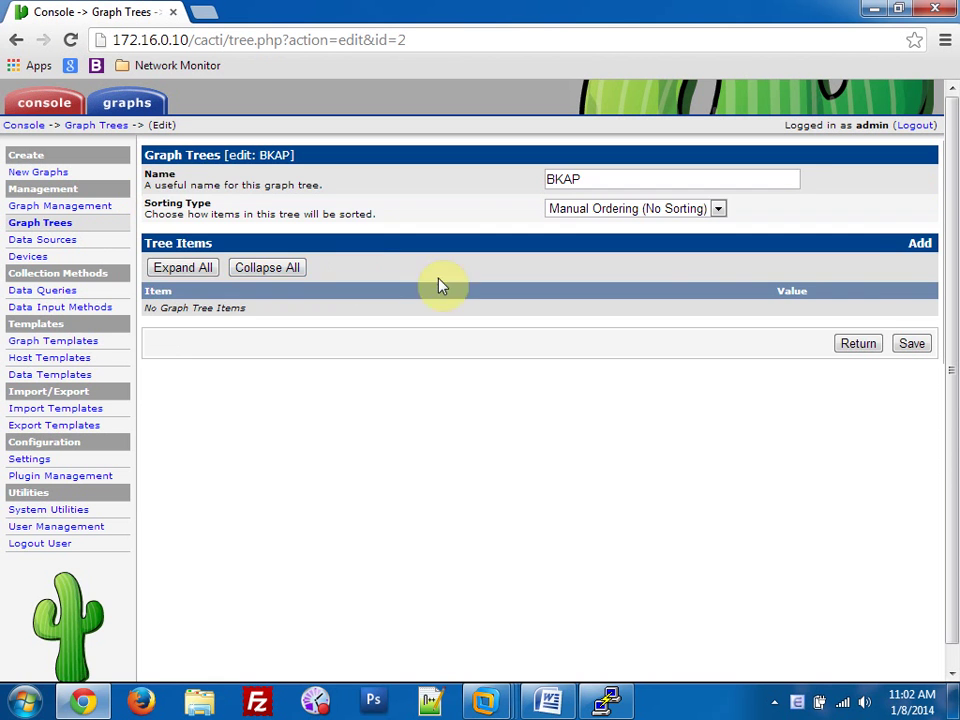
Add Client01 as a Host item in the BKAP tree.
left_click(916, 247)
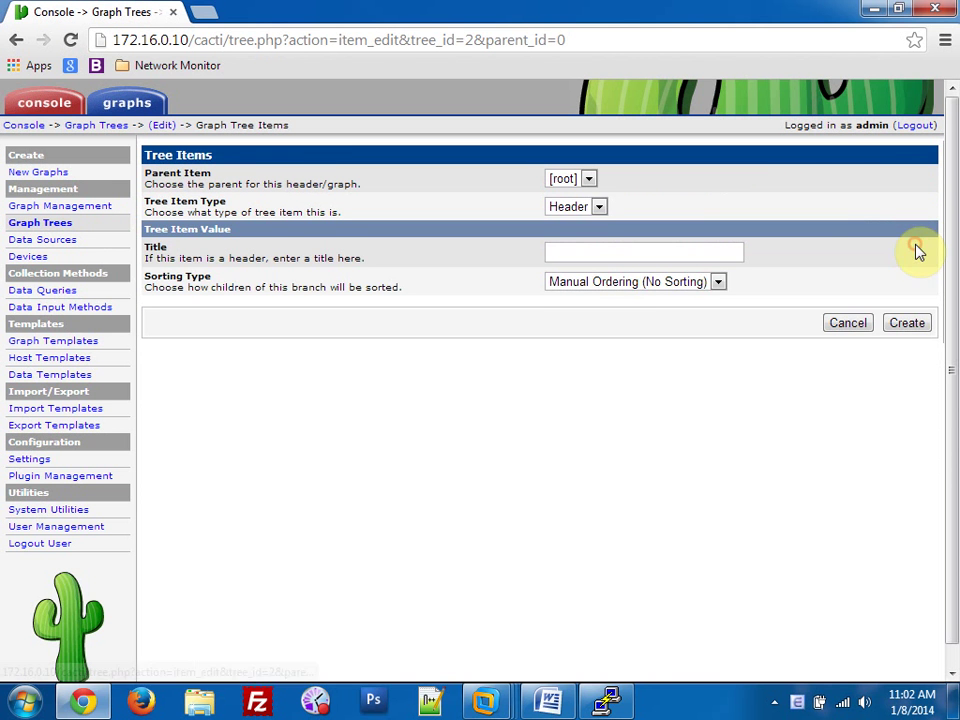
left_click(636, 282)
left_click(602, 208)
left_click(602, 208)
left_click(572, 256)
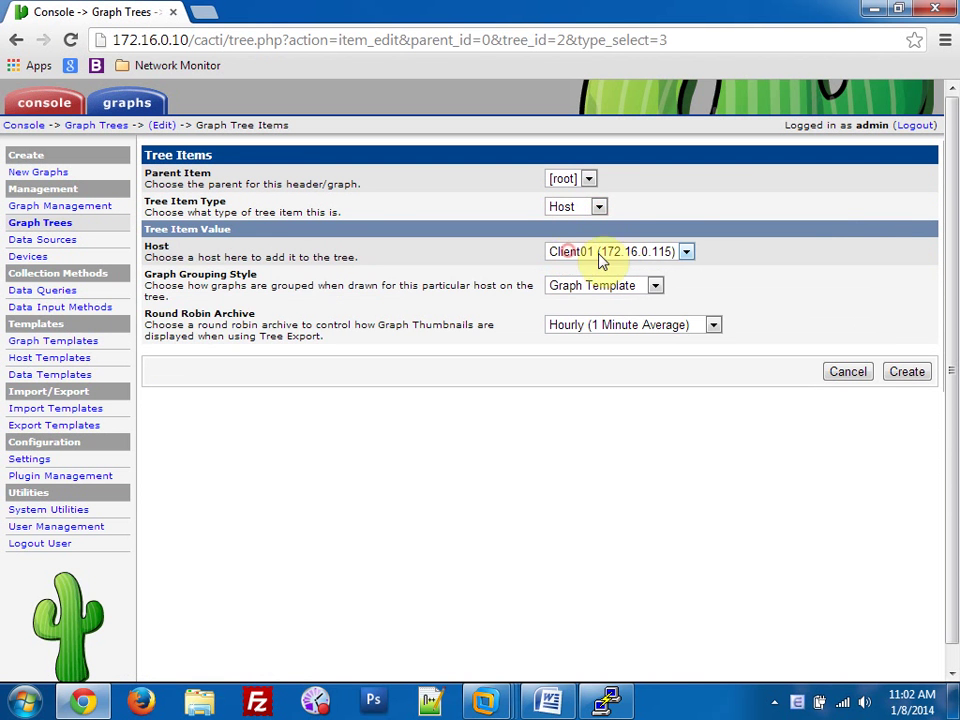
left_click(907, 375)
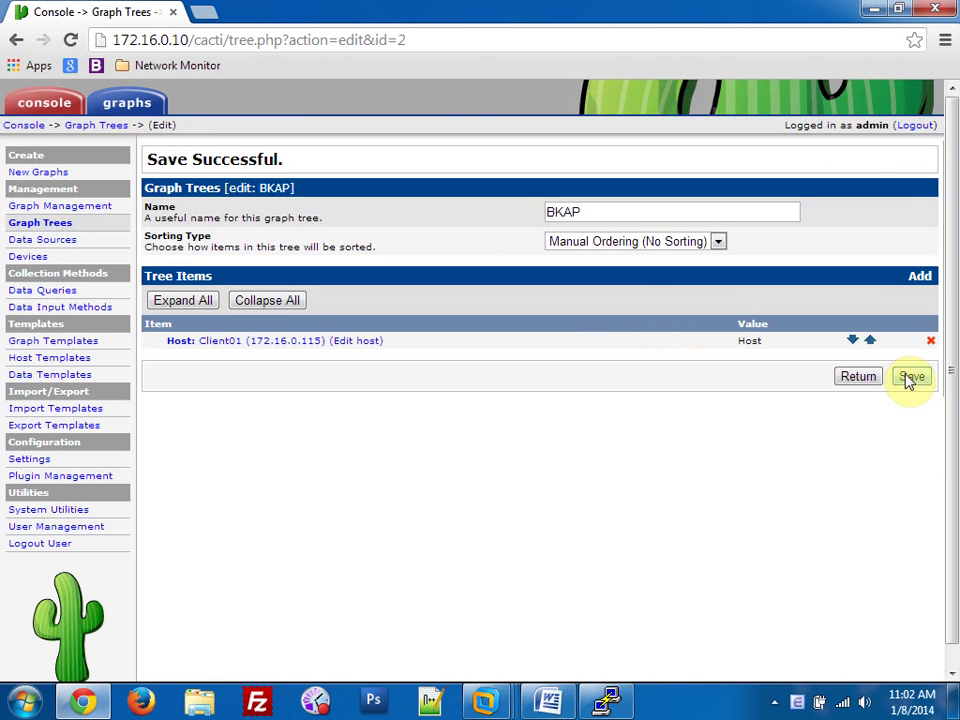
left_click(653, 241)
left_click(653, 242)
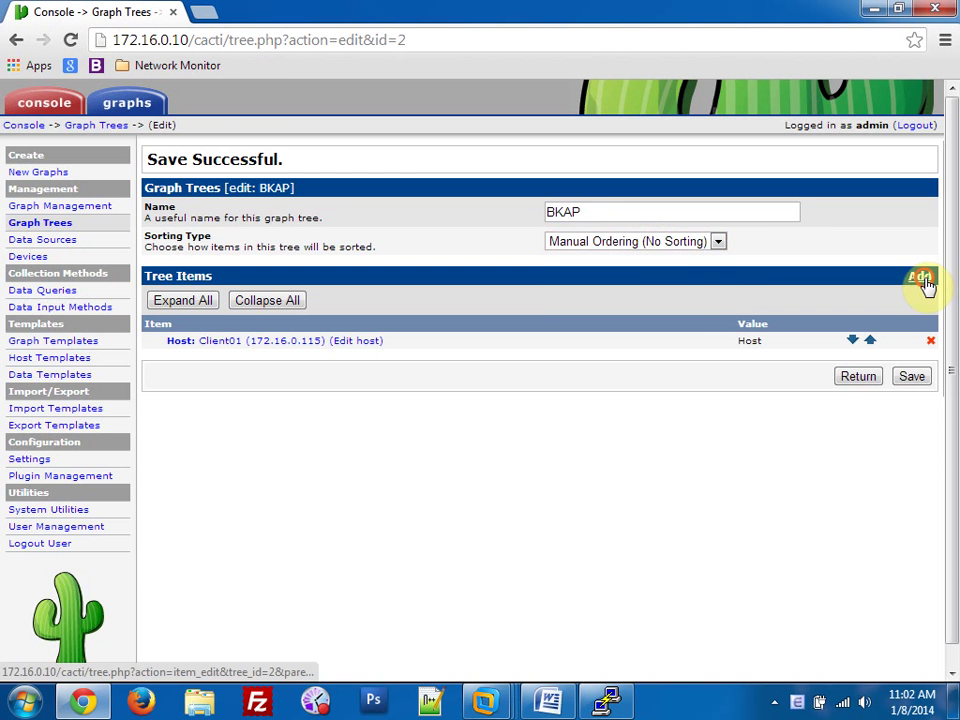
Add Server01 as a second Host item and save the BKAP tree.
left_click(920, 278)
left_click(598, 207)
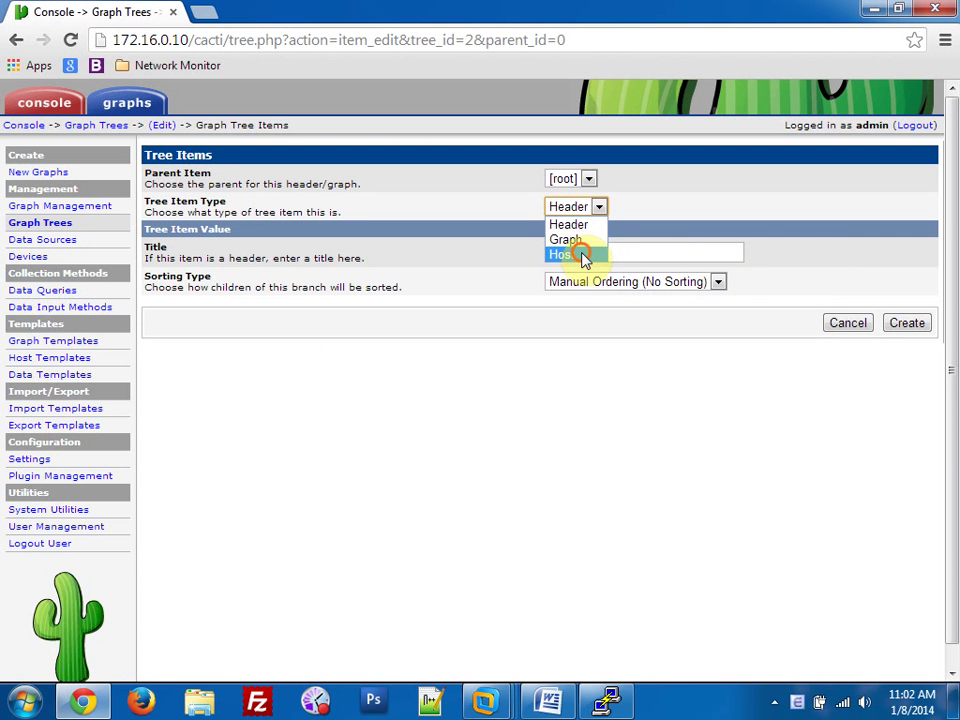
left_click(585, 255)
left_click(686, 253)
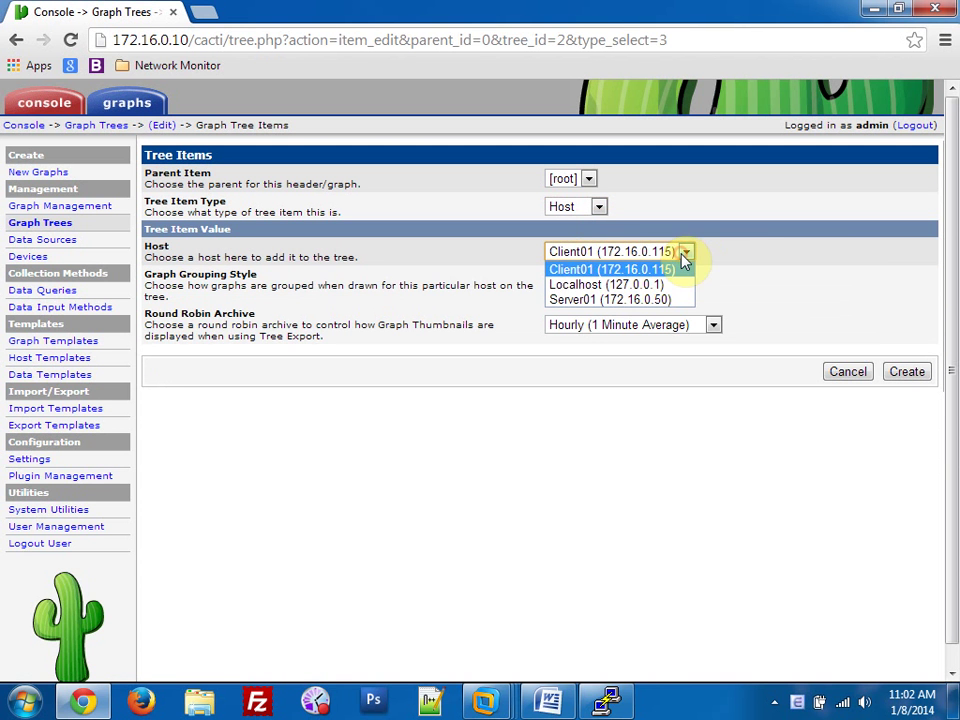
left_click(641, 298)
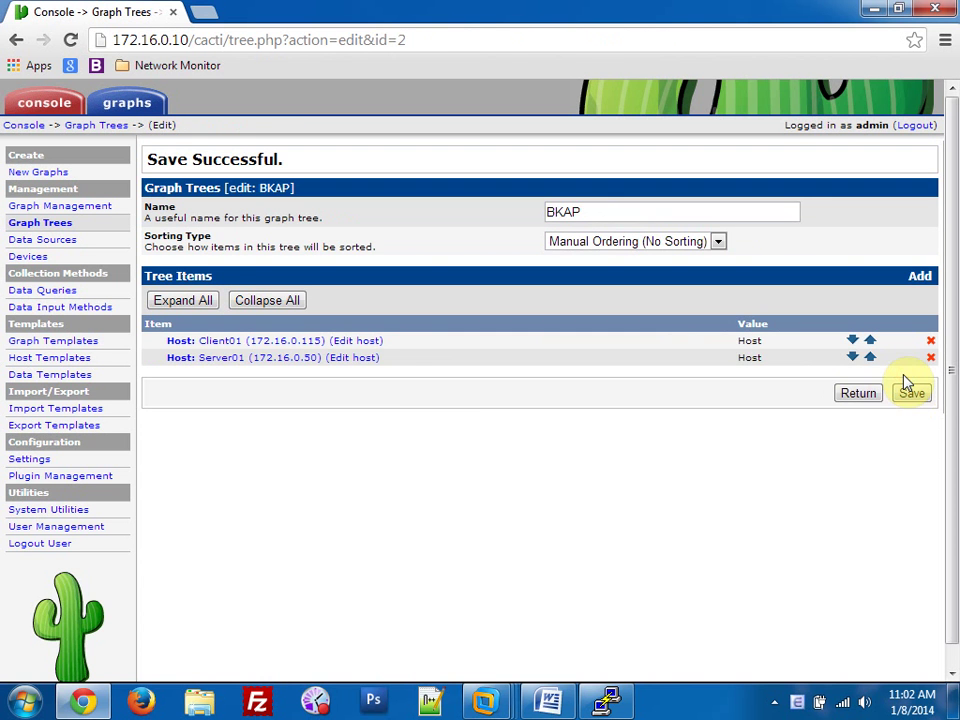
left_click(912, 394)
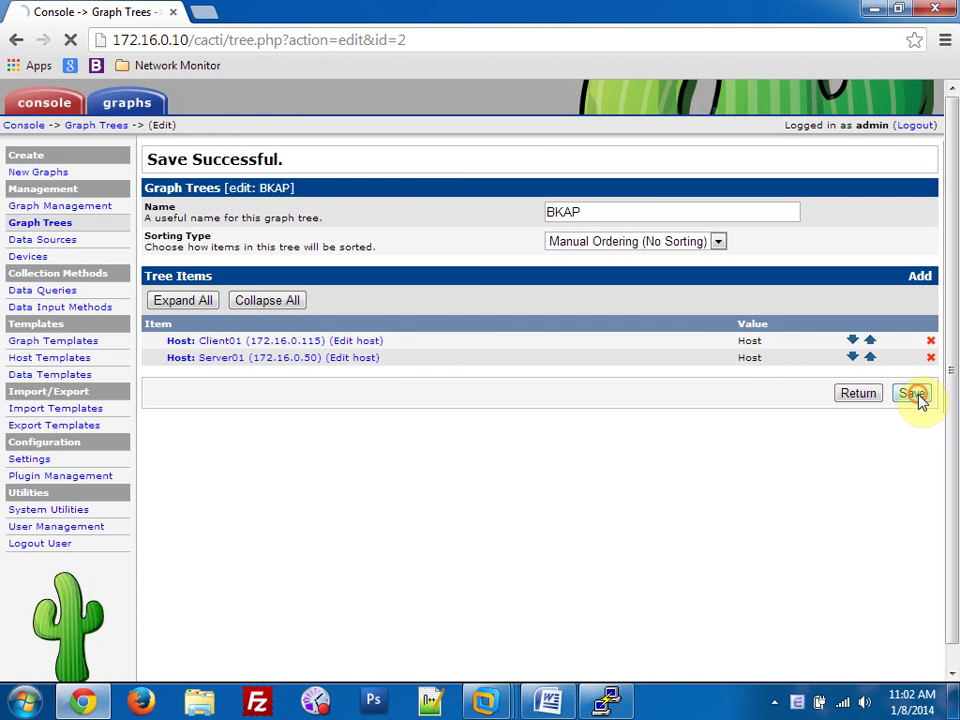
left_click(12, 126)
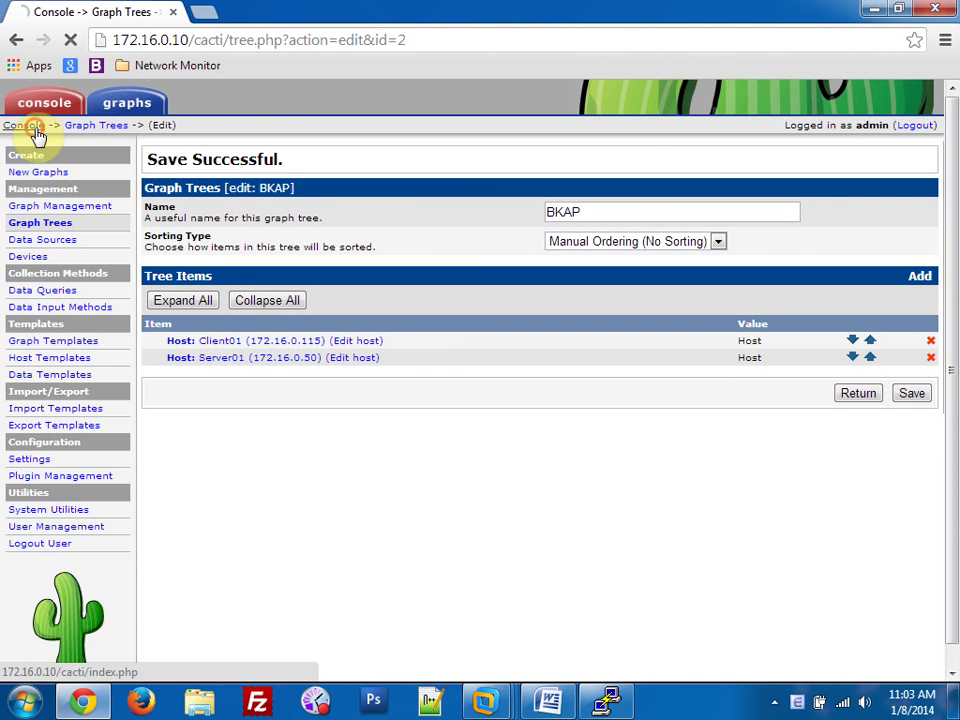
In tree view, expand BKAP and browse the Client01 and Server01 graphs.
left_click(140, 114)
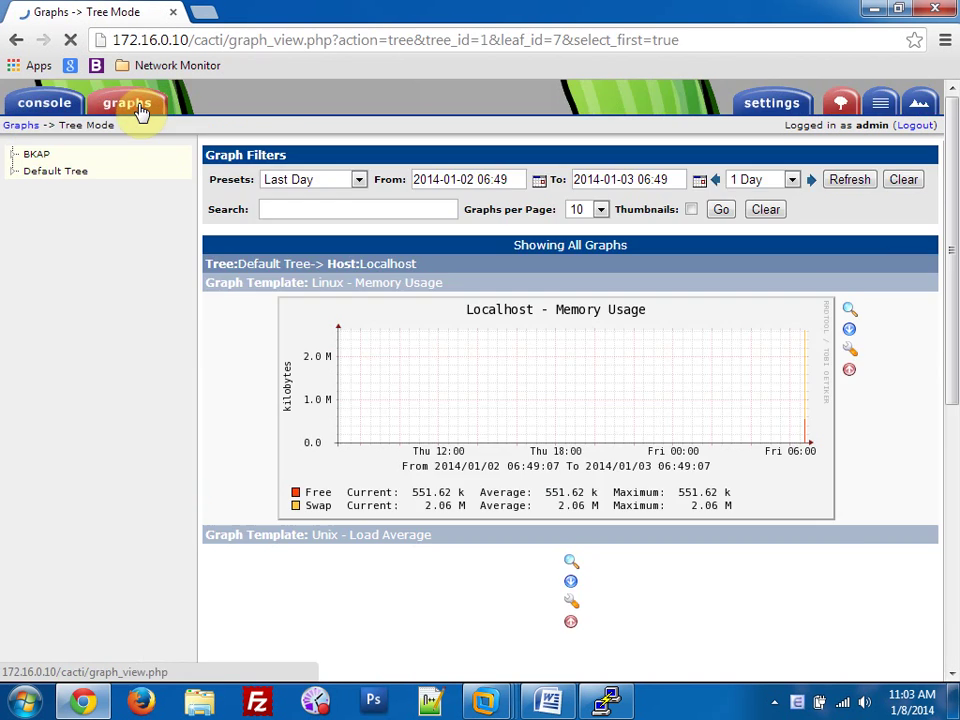
left_click(15, 154)
left_click(86, 172)
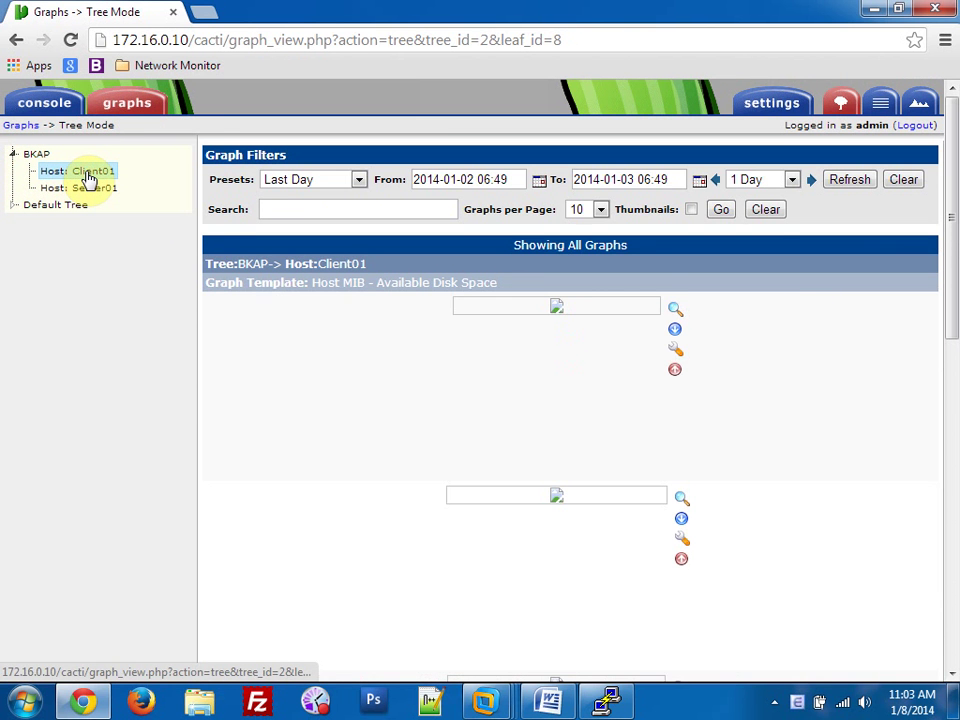
left_click(90, 192)
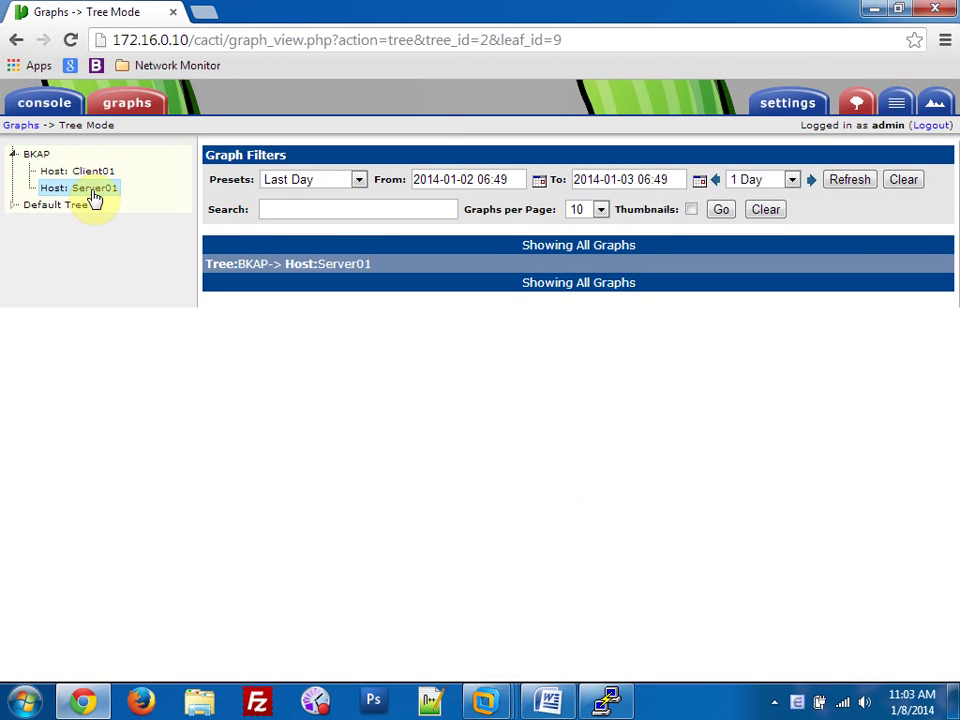
left_click(86, 172)
scroll(855, 400, "down", 5)
scroll(855, 400, "down", 5)
scroll(830, 409, "up", 10)
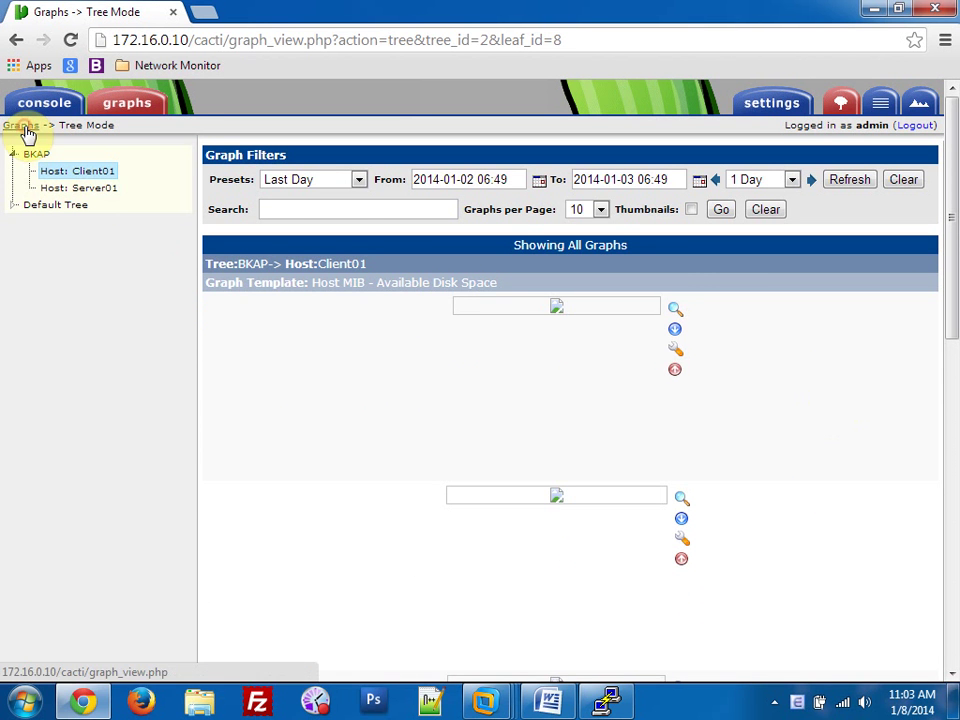
Browse Localhost's graphs under Default Tree, then return to the console home page.
left_click(36, 204)
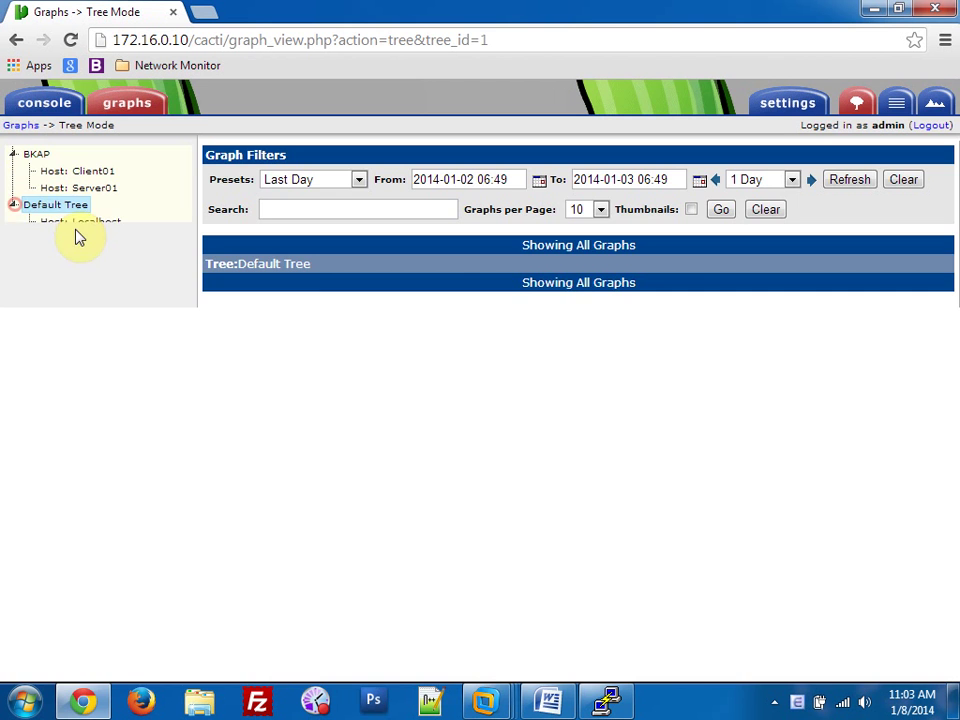
left_click(80, 222)
scroll(424, 329, "down", 3)
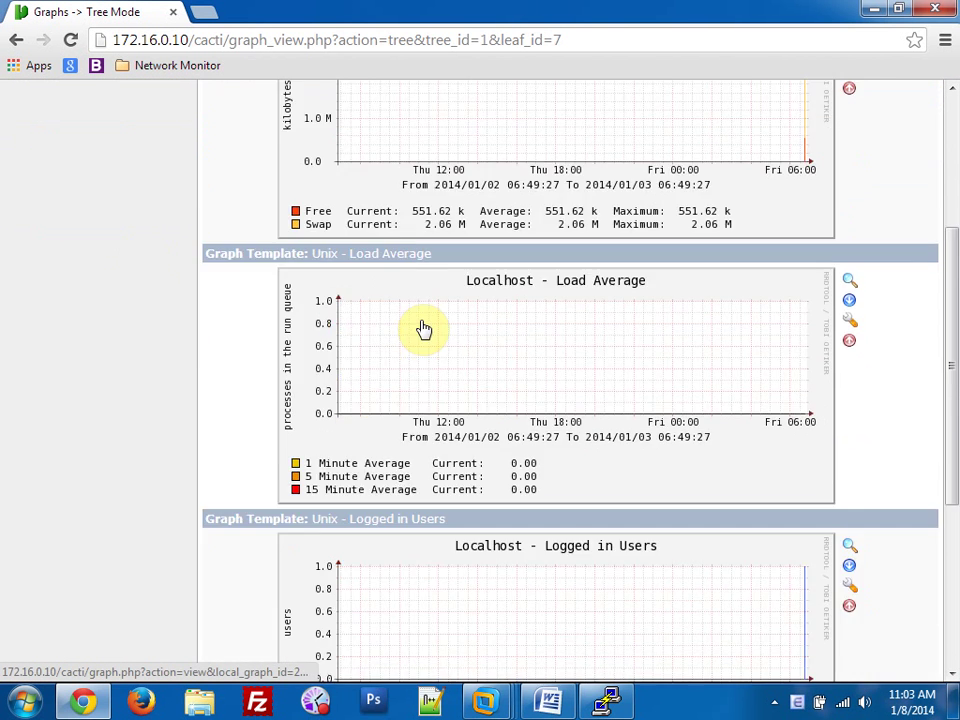
scroll(424, 329, "down", 4)
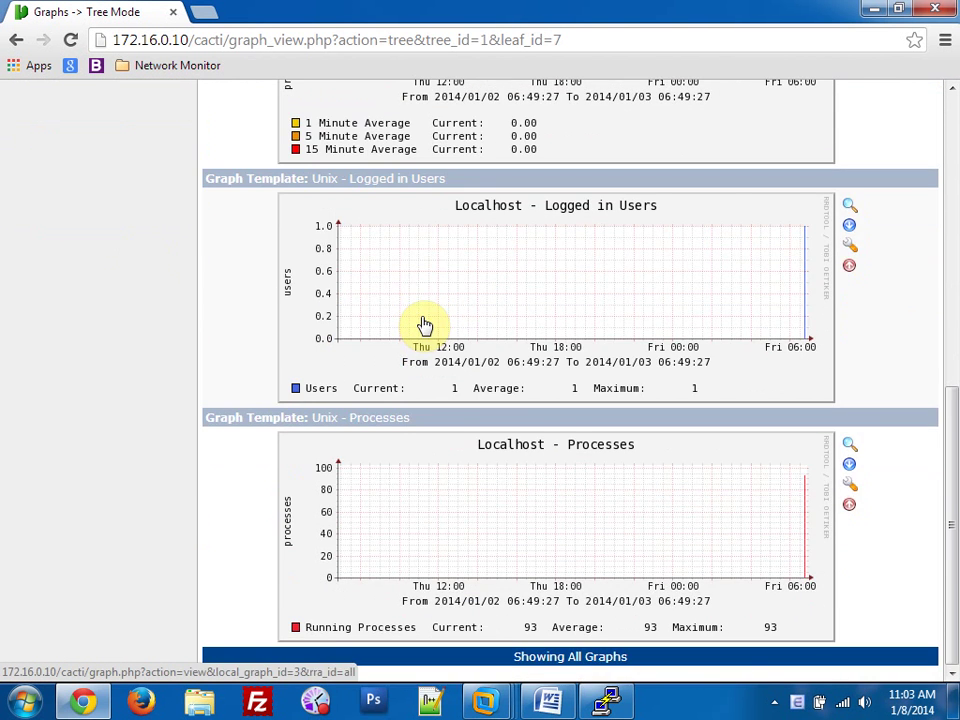
scroll(424, 325, "up", 8)
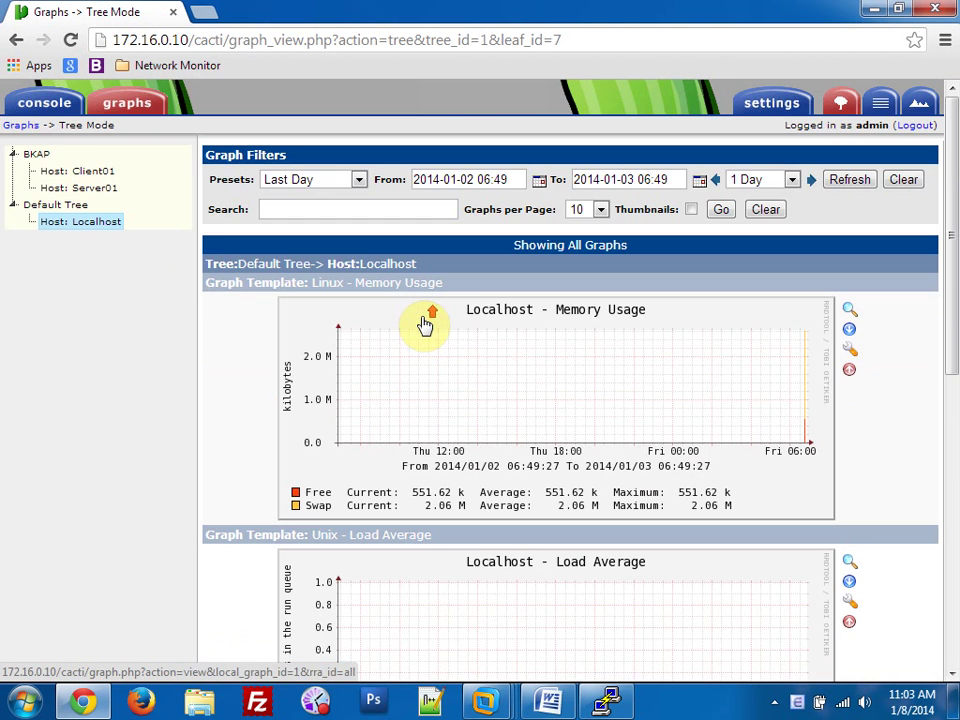
left_click(30, 128)
left_click(45, 104)
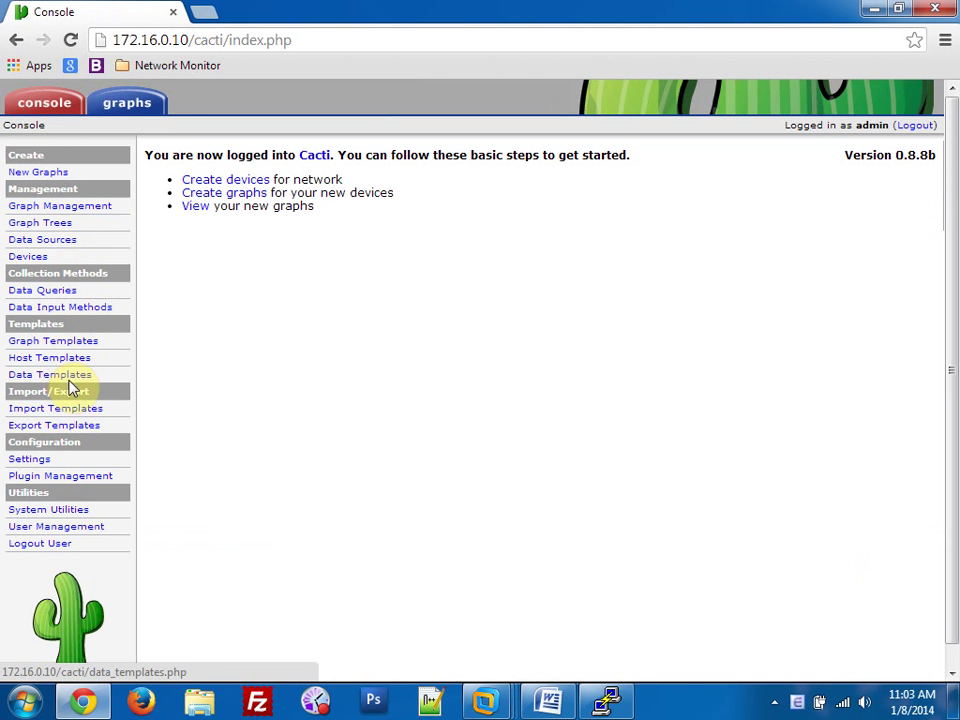
Import the apache web server host template XML into Cacti.
left_click(62, 412)
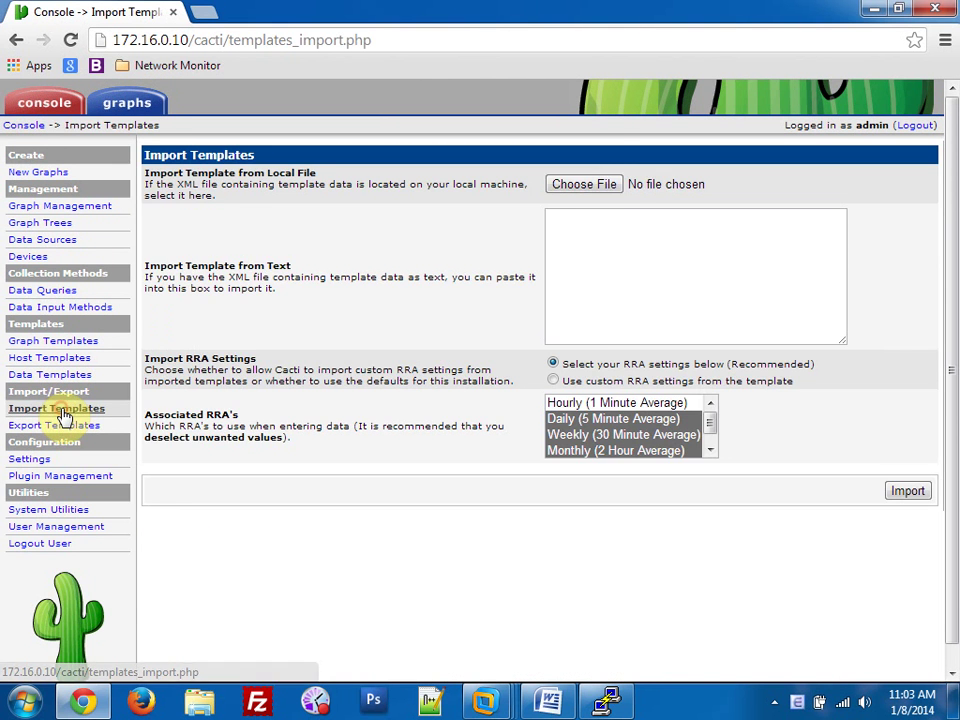
left_click(562, 187)
left_click_drag(624, 170, 625, 258)
double_click(270, 257)
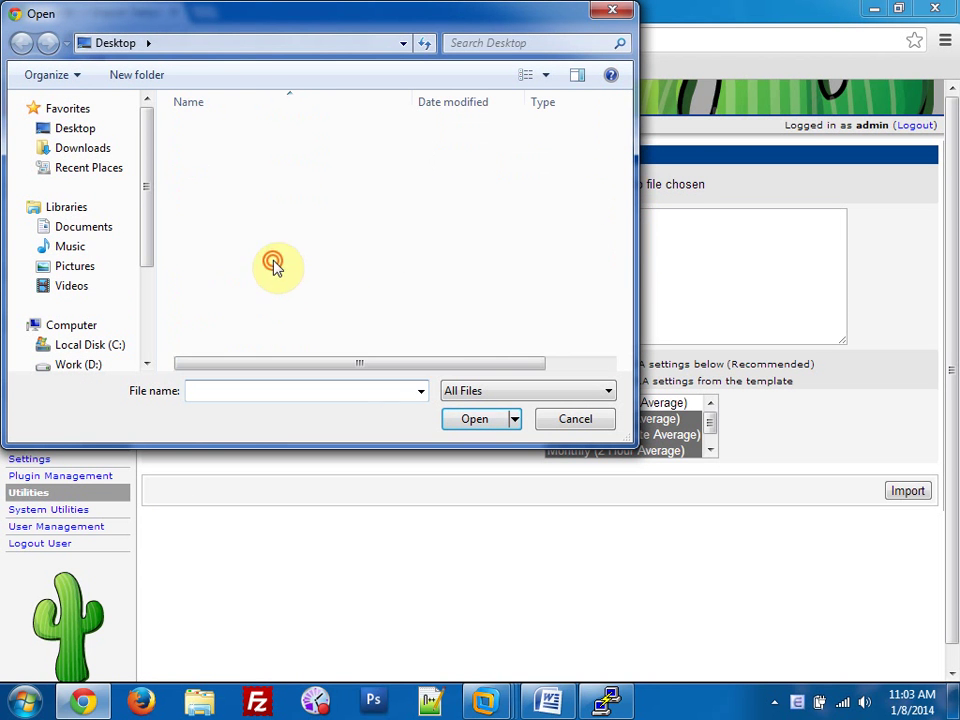
double_click(240, 131)
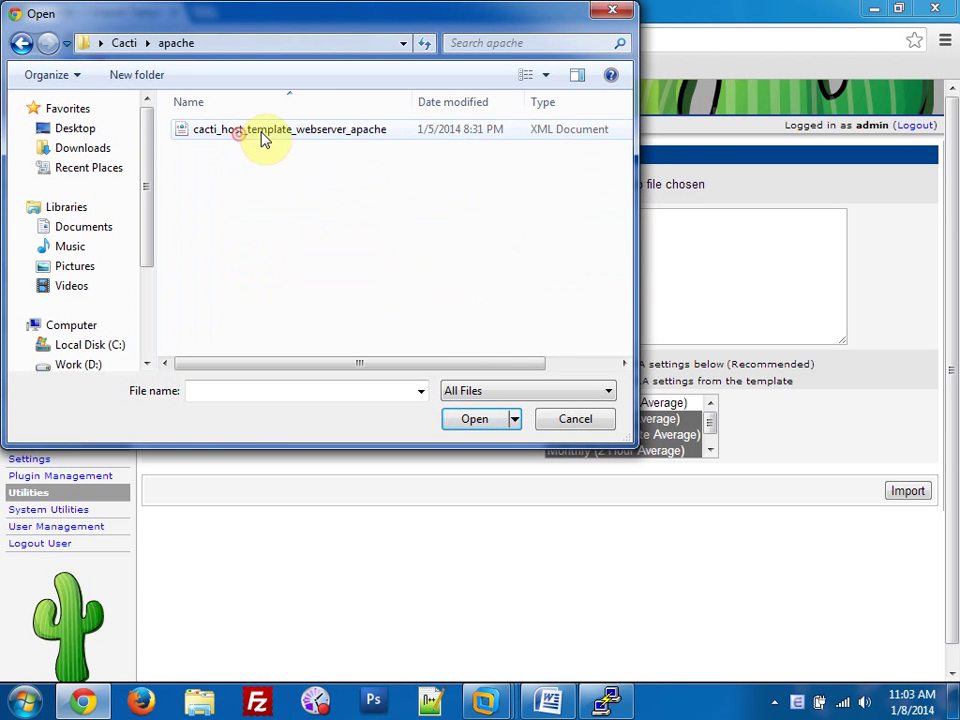
double_click(264, 131)
left_click(906, 491)
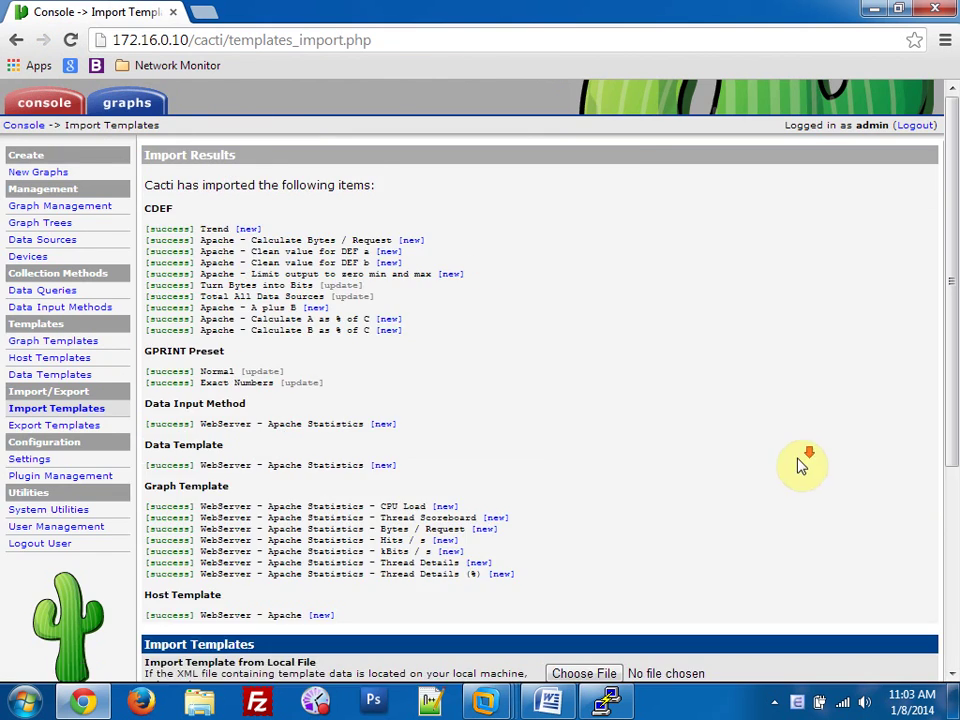
scroll(795, 470, "down", 4)
Import the Cisco 7200 chassis temperature and Cisco free memory processor templates.
left_click(612, 361)
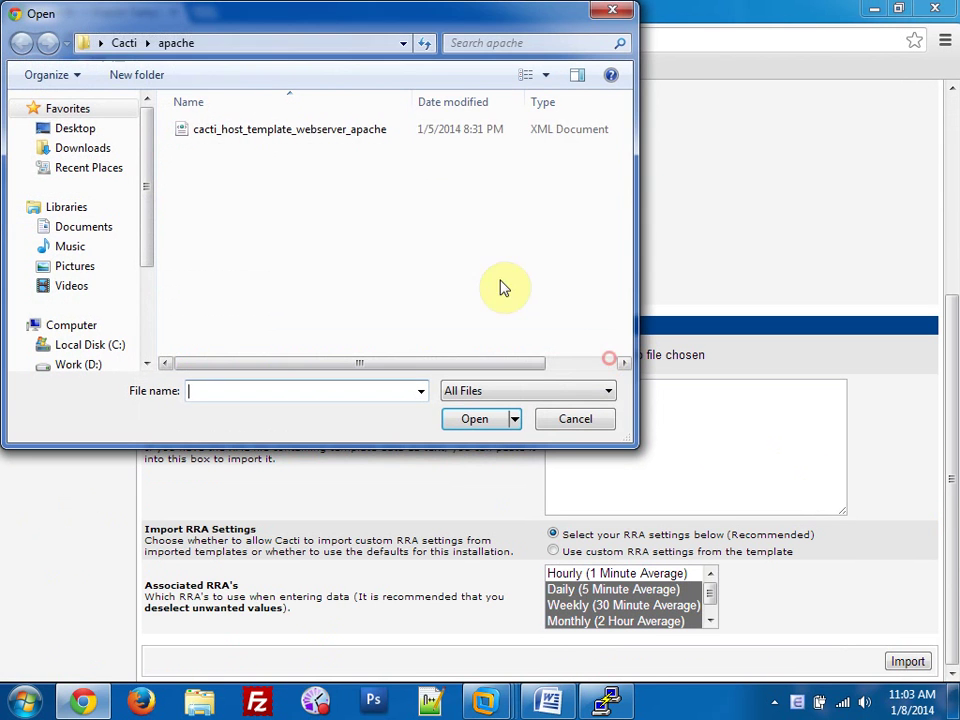
left_click(122, 43)
double_click(212, 147)
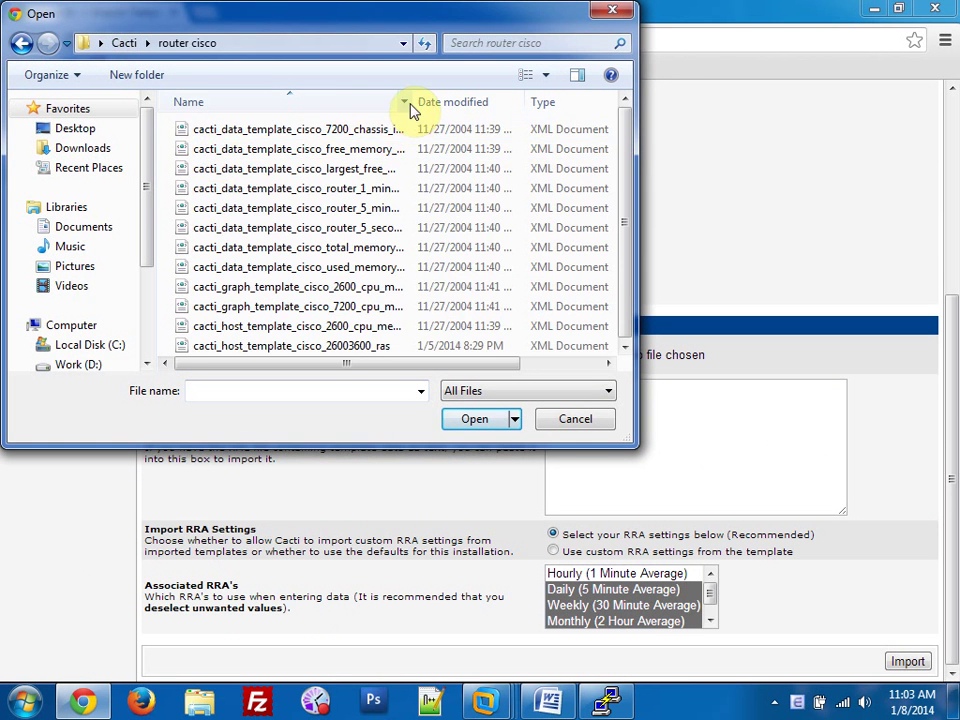
left_click_drag(410, 102, 500, 100)
double_click(445, 130)
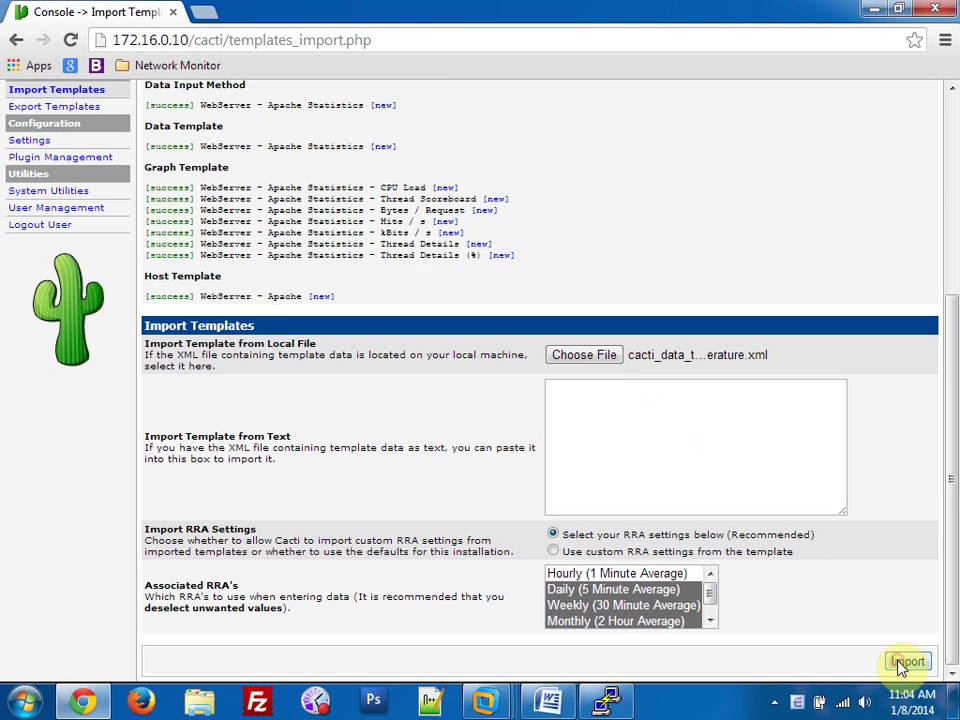
left_click(906, 662)
left_click(600, 340)
double_click(349, 150)
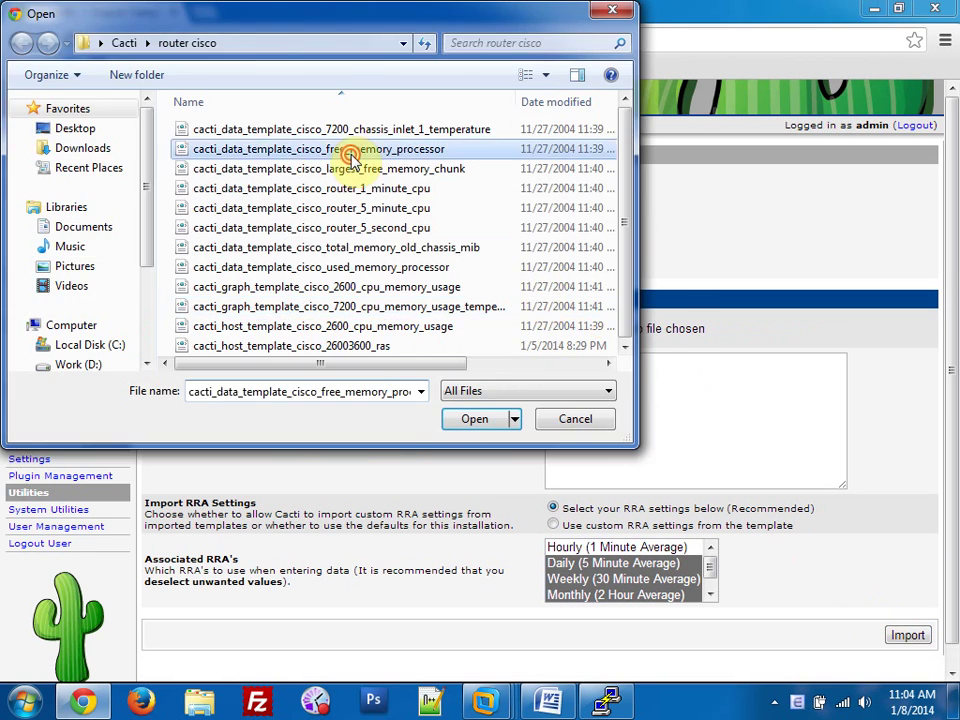
left_click(906, 637)
Import the Cisco router 1-minute, 5-minute and 5-second CPU templates.
left_click(606, 332)
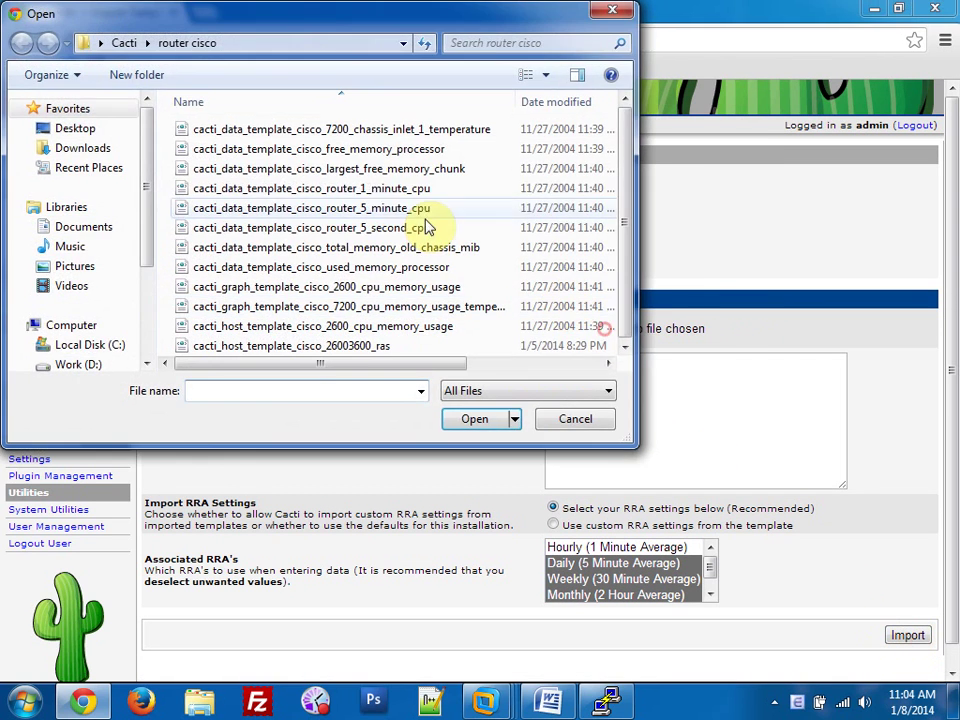
left_click(380, 190)
double_click(380, 190)
left_click(908, 636)
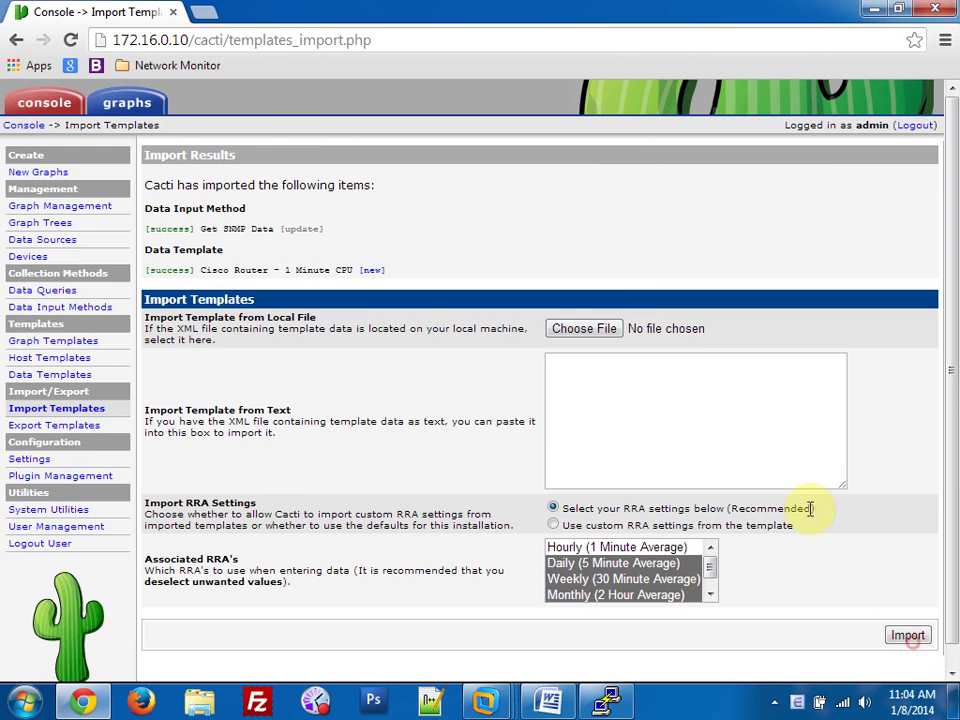
left_click(606, 332)
double_click(402, 209)
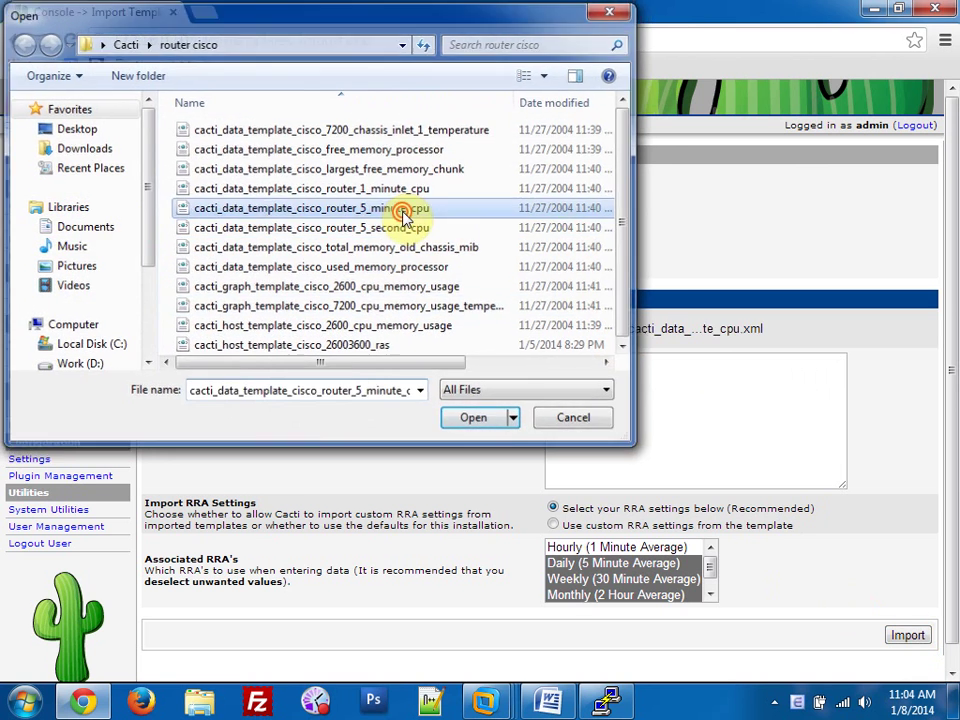
left_click(906, 636)
left_click(584, 328)
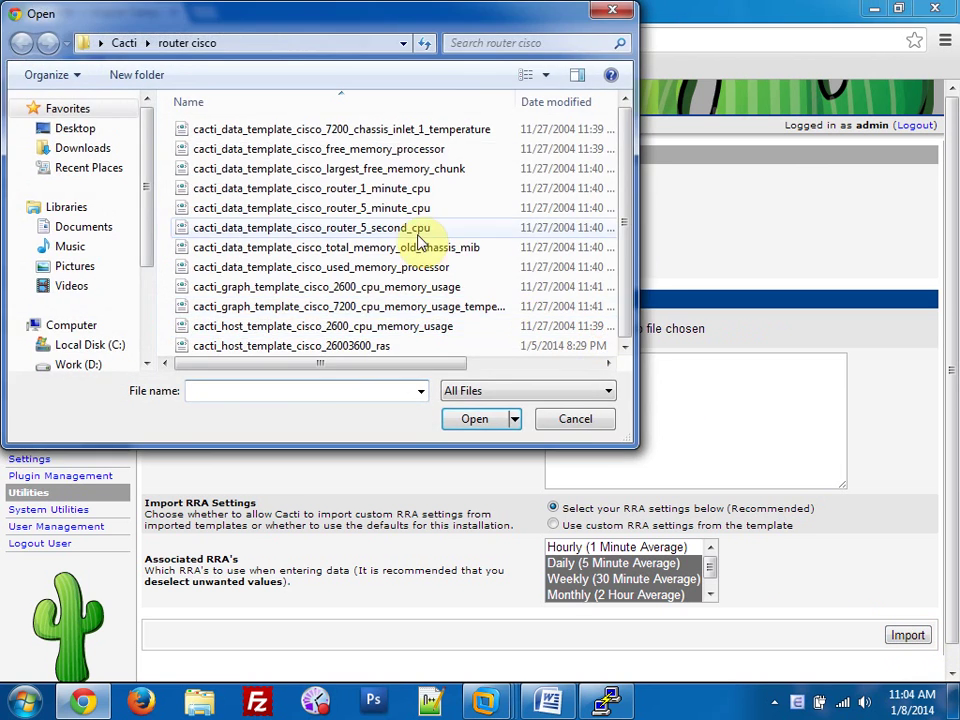
double_click(425, 226)
left_click(906, 640)
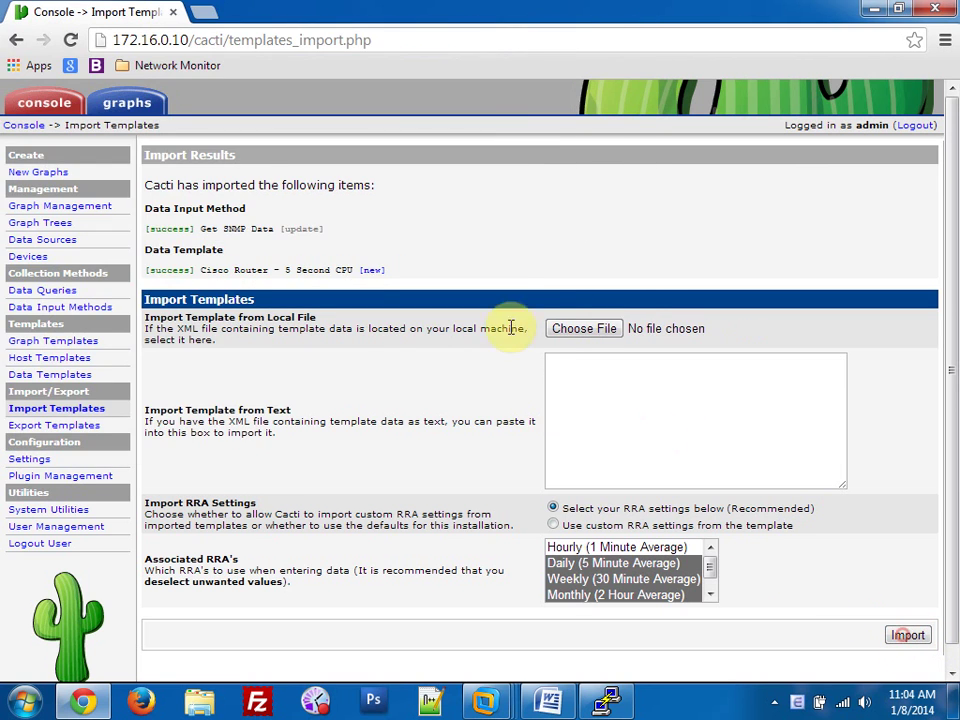
Import the W32 CPU statistics and W32 disk statistics templates from the windows server folder.
left_click(570, 332)
left_click(124, 43)
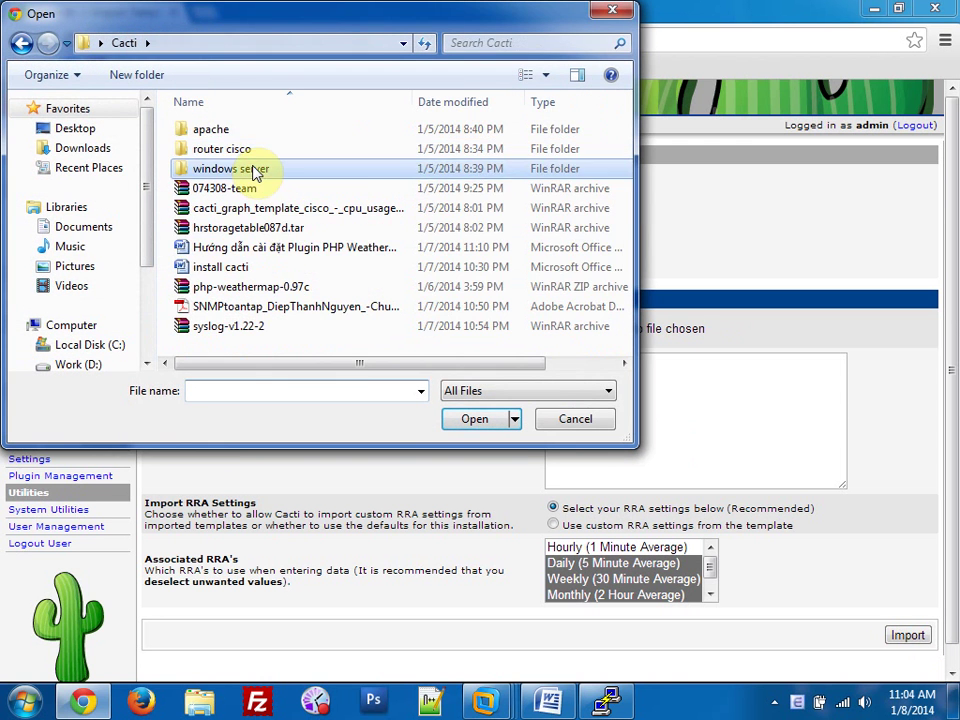
double_click(253, 166)
double_click(413, 101)
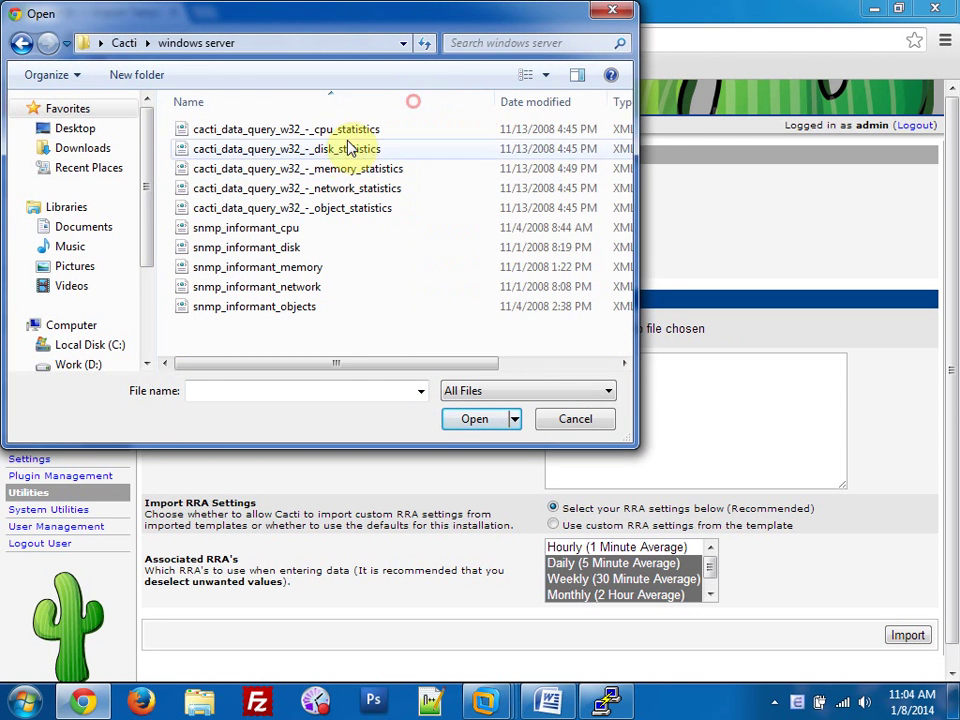
double_click(332, 131)
left_click(897, 638)
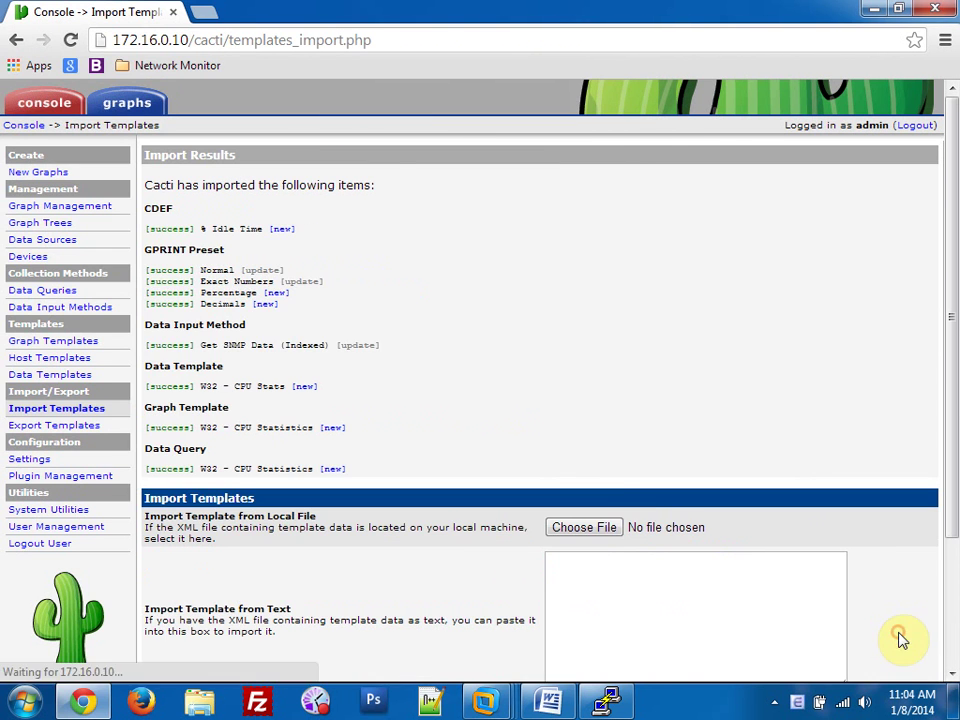
left_click(590, 533)
double_click(345, 150)
scroll(825, 578, "down", 3)
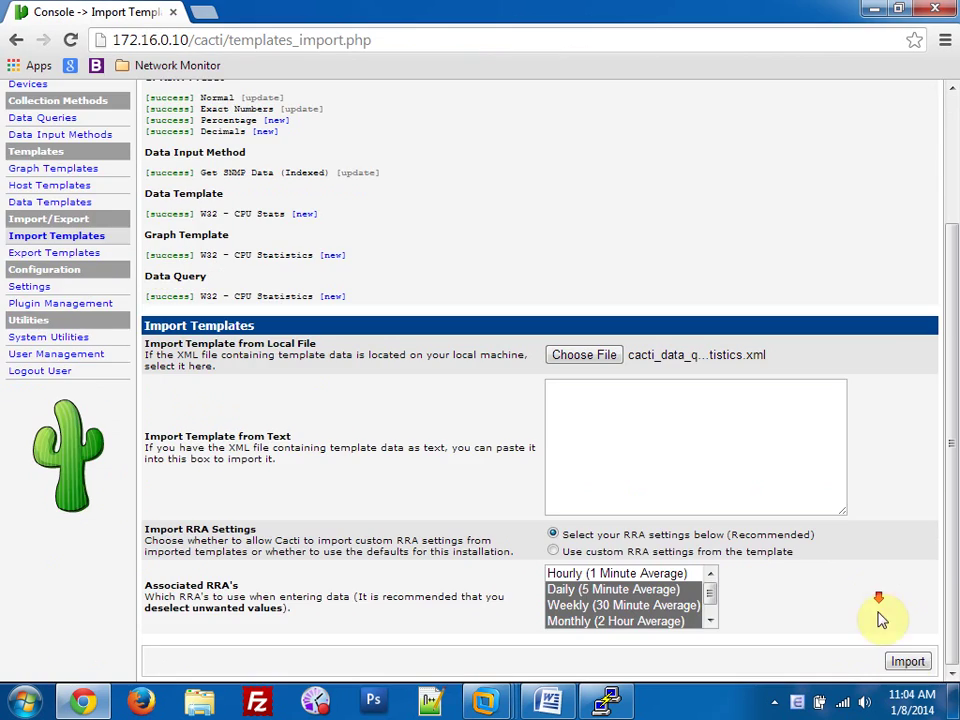
scroll(443, 487, "down", 2)
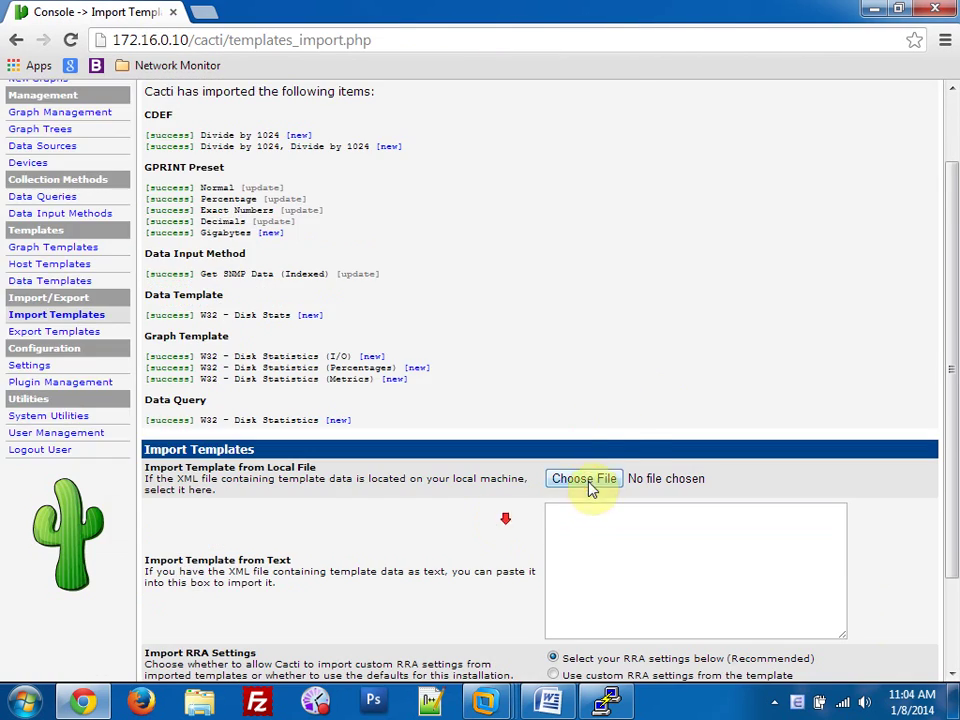
Import the W32 object statistics, snmp_informant_cpu and snmp_informant_memory templates.
left_click(587, 480)
left_click(349, 208)
left_click(349, 208)
scroll(775, 593, "down", 3)
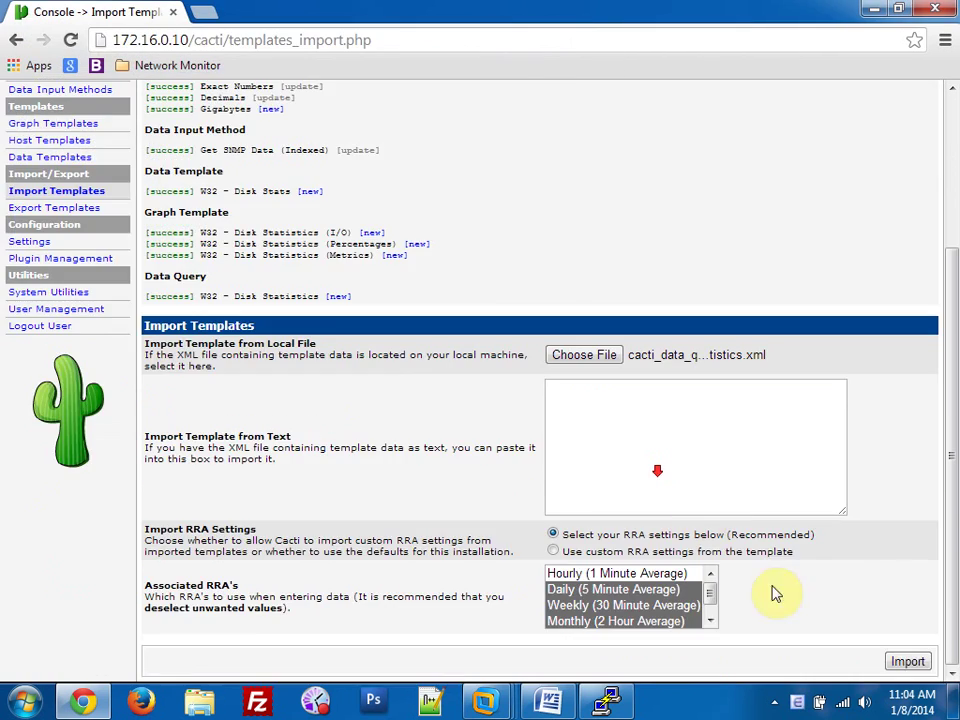
left_click(912, 663)
left_click(575, 466)
double_click(322, 235)
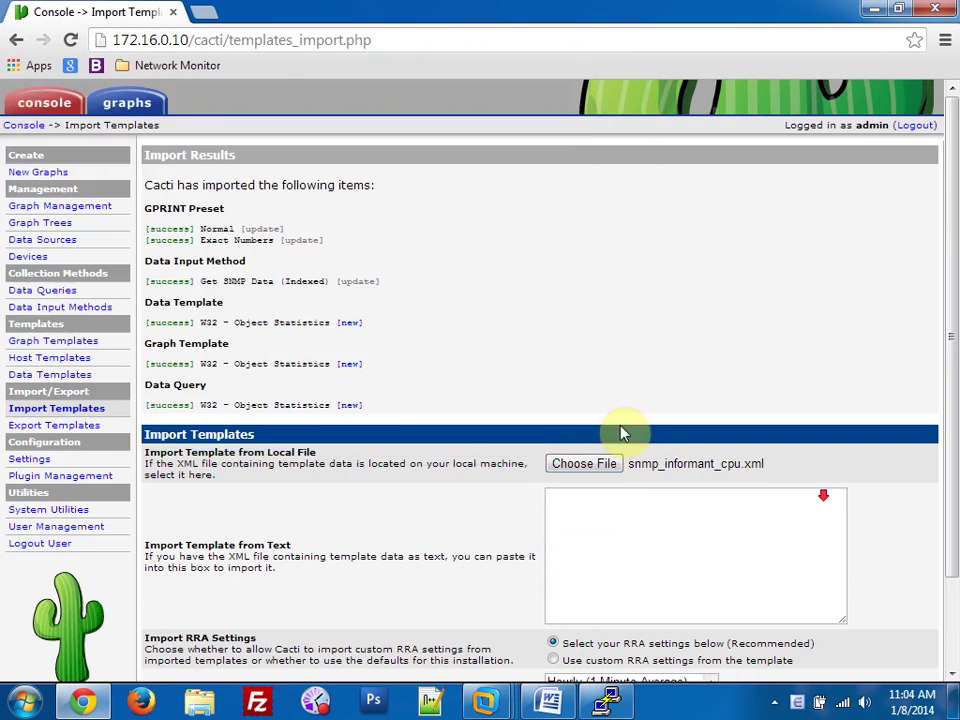
scroll(621, 435, "down", 3)
left_click(912, 663)
left_click(577, 190)
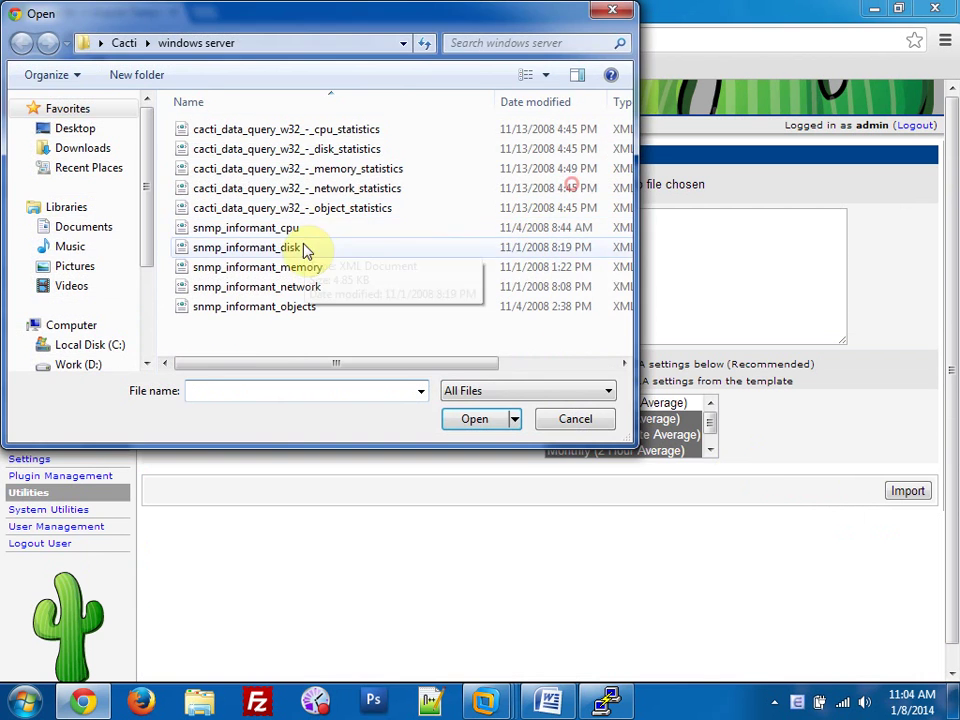
left_click(283, 272)
left_click(283, 272)
left_click(910, 490)
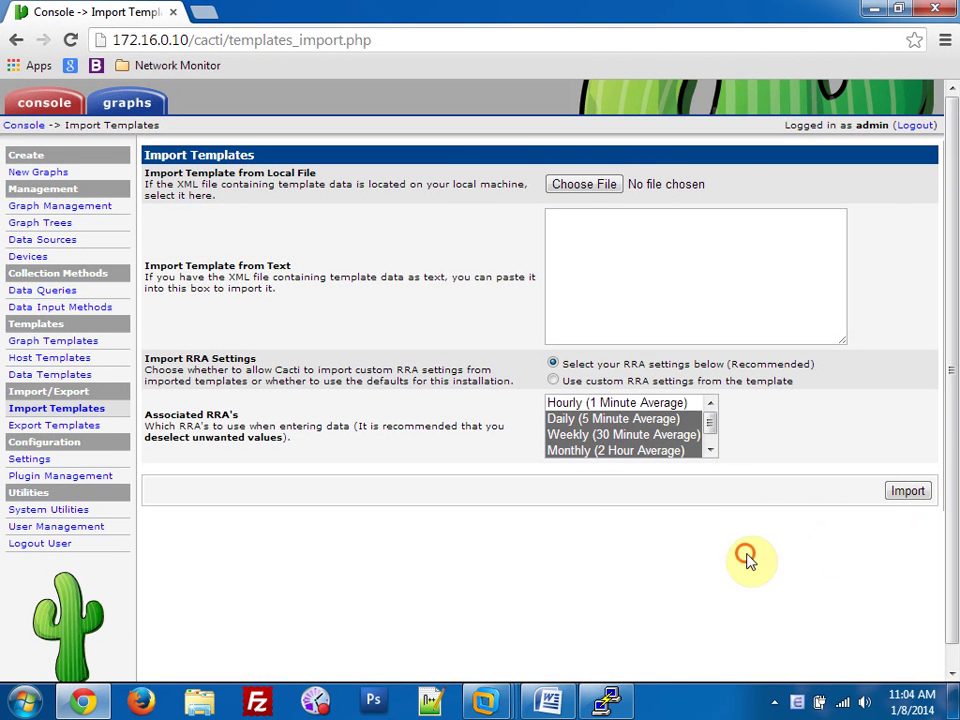
Display Cacti's Graph Templates list, now 45 templates, and scroll through it.
left_click(64, 341)
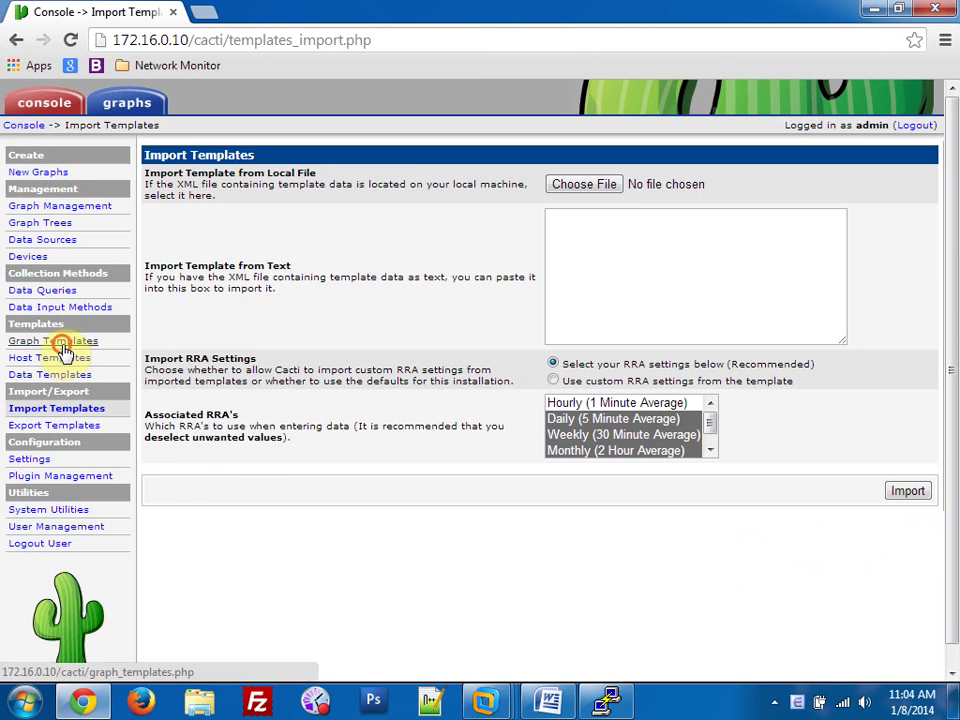
scroll(180, 278, "down", 2)
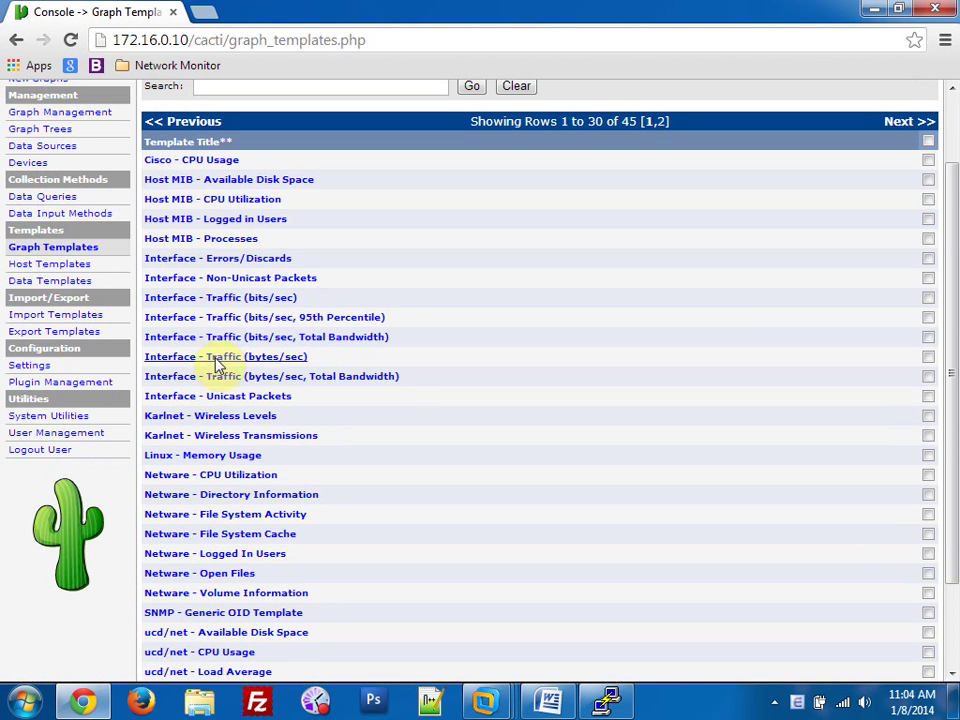
scroll(225, 336, "down", 2)
scroll(245, 395, "up", 4)
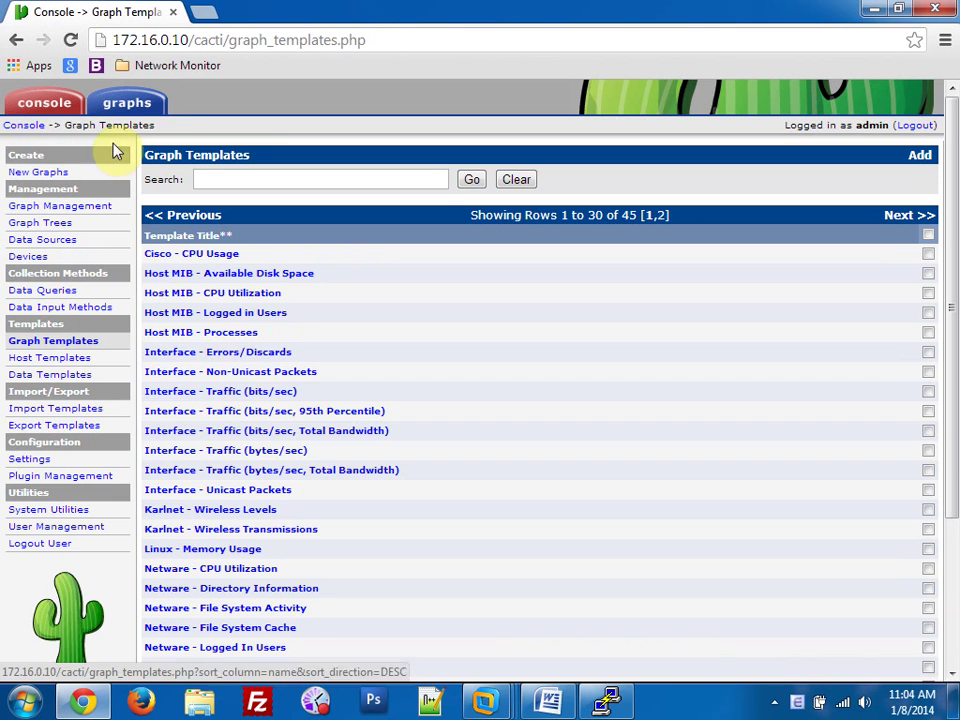
Log in with WinSCP to 172.16.0.10 over SFTP using the server credentials.
left_click(876, 14)
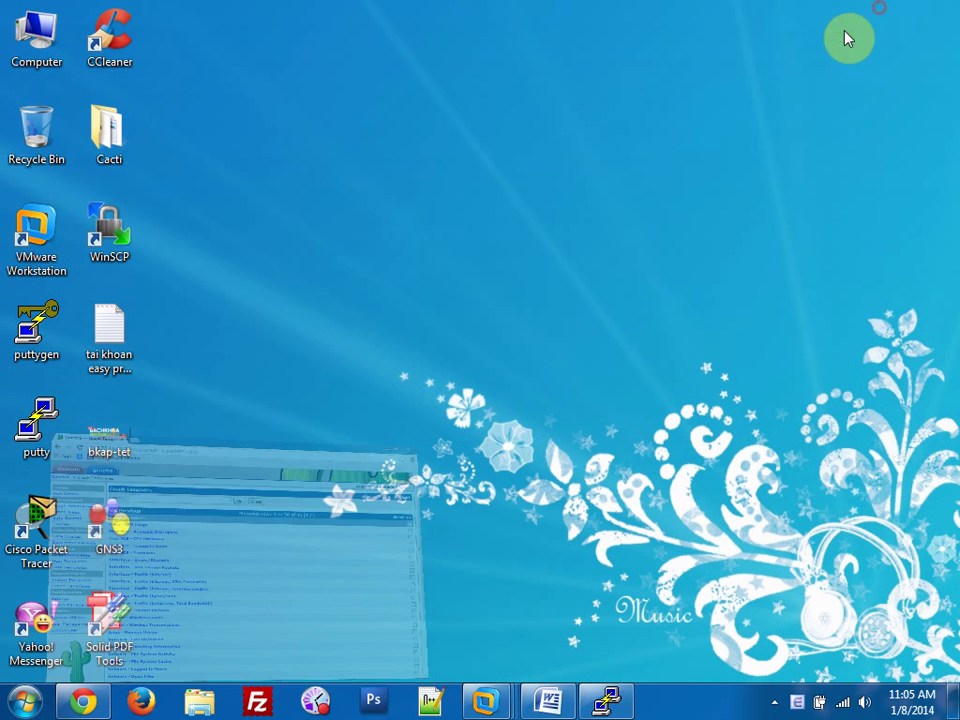
double_click(126, 250)
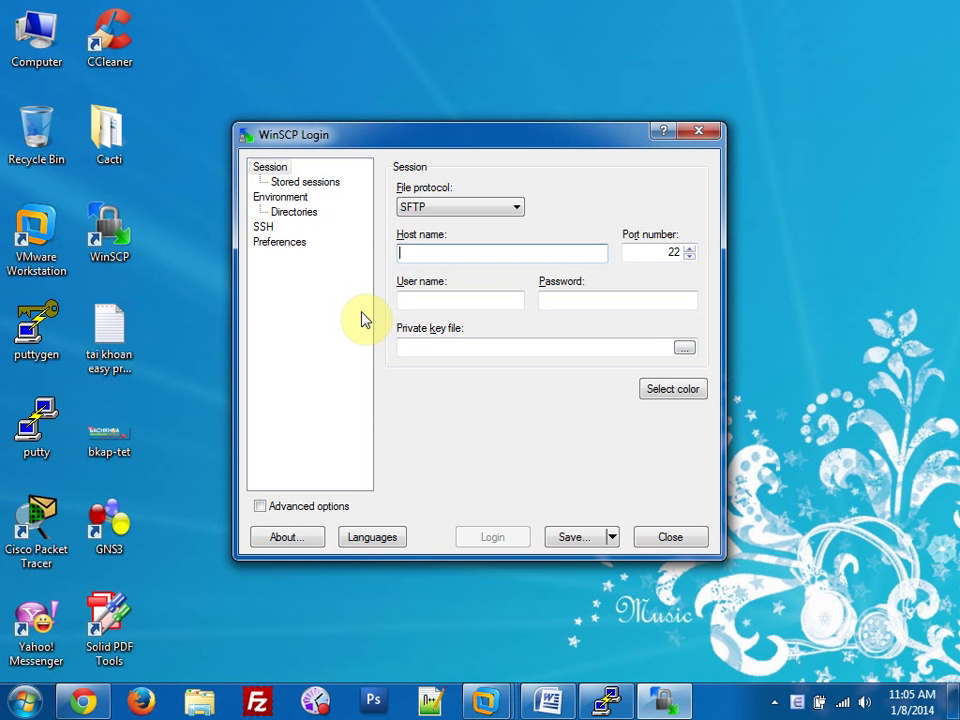
type("172.16.0.10")
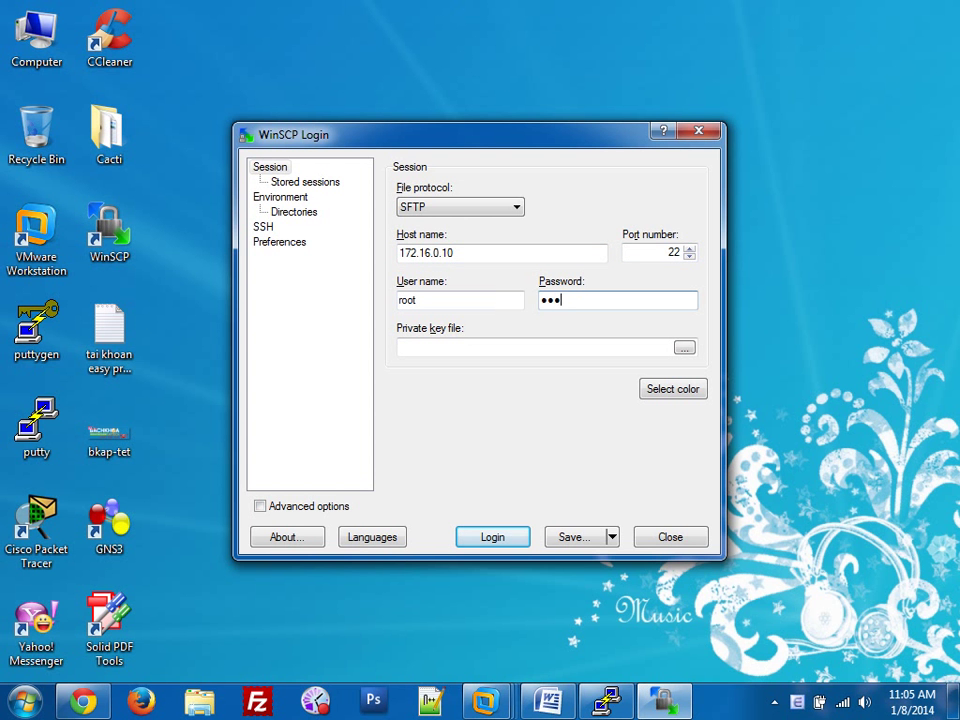
key("Return")
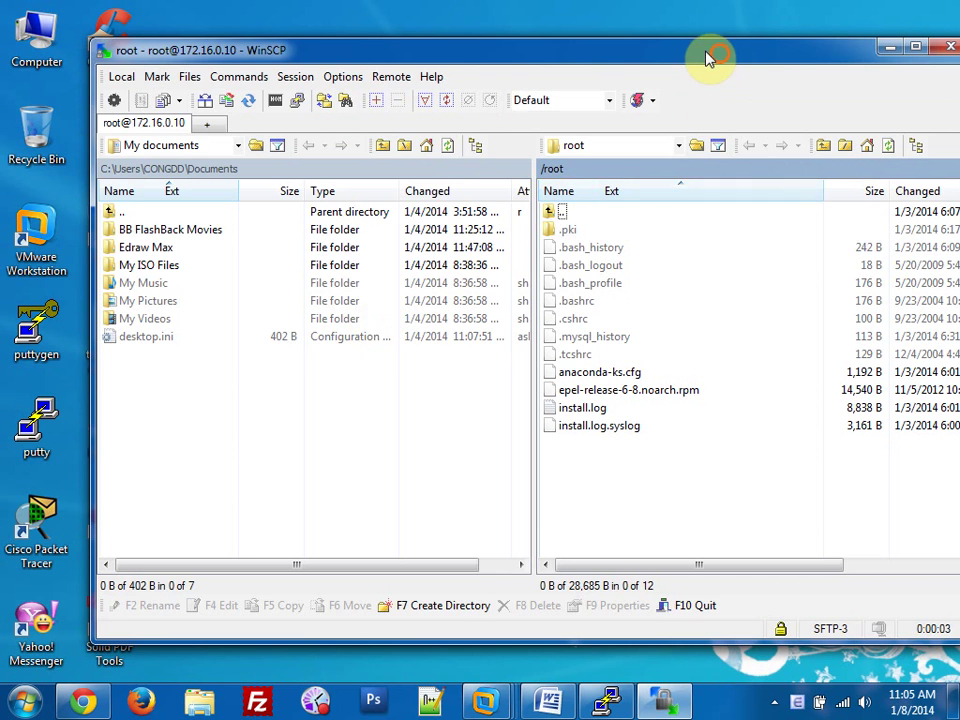
Minimise WinSCP and open the local Cacti desktop folder.
left_click_drag(705, 52, 678, 50)
left_click(855, 46)
double_click(135, 150)
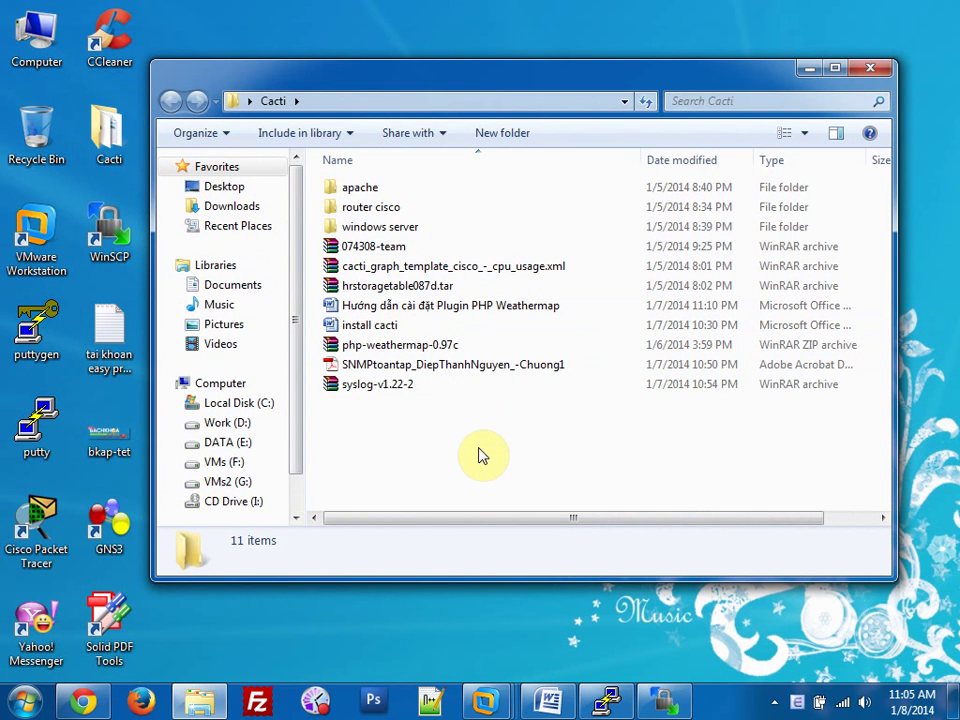
Open the Weathermap plugin install guide and highlight its heading and php-weathermap-0.97c.zip.
double_click(437, 307)
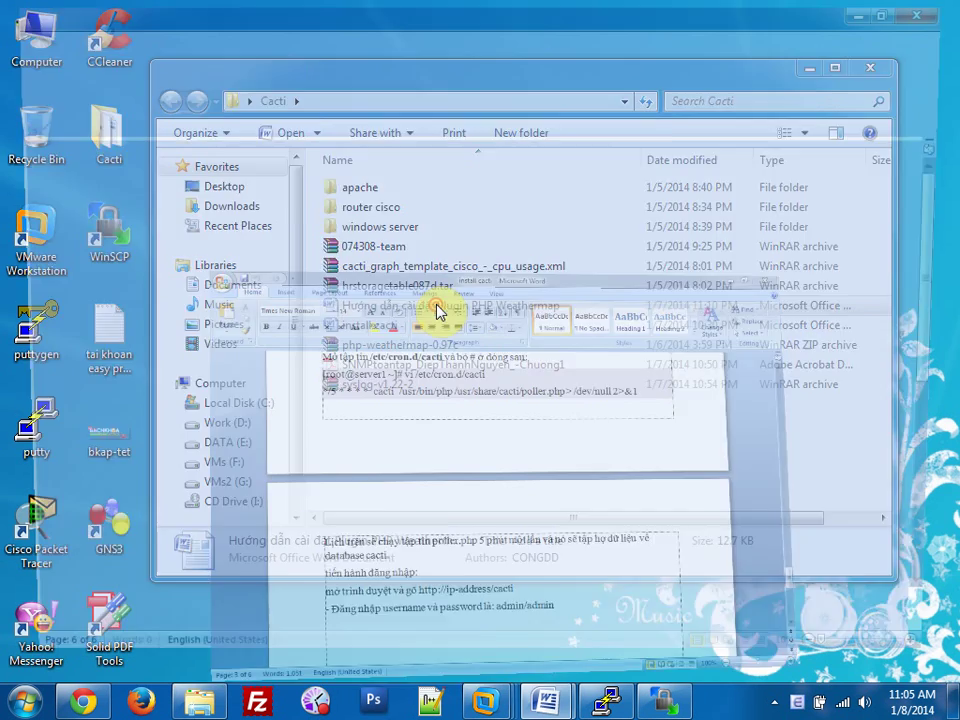
left_click_drag(206, 261, 736, 258)
left_click_drag(374, 314, 568, 317)
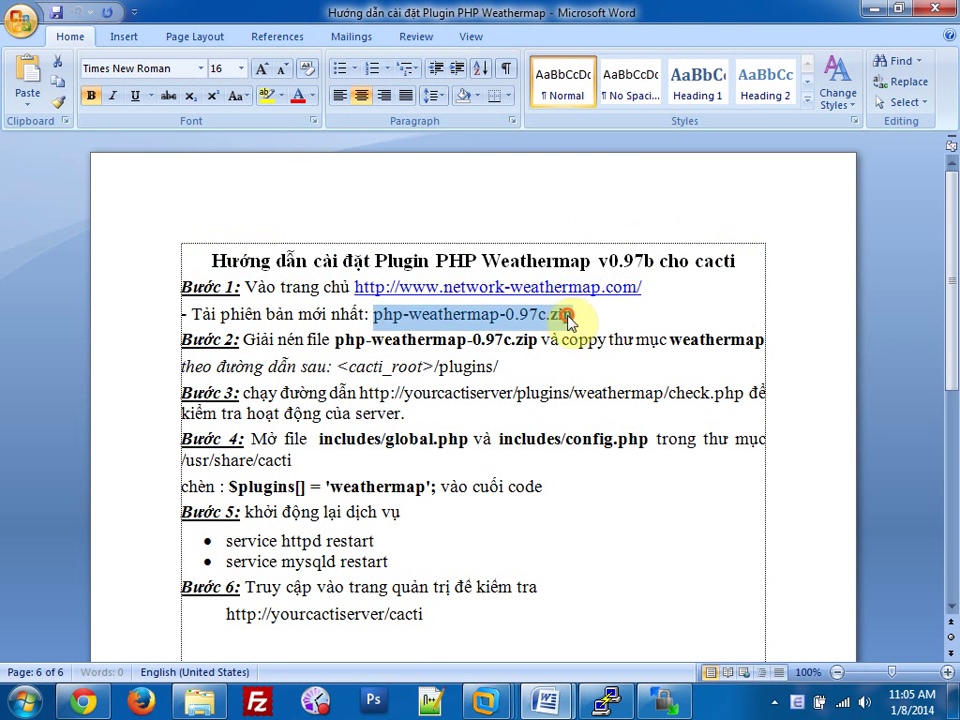
left_click(592, 315)
Check the php-weathermap-0.97c.zip download in IDM, which reports the file was moved.
left_click(774, 702)
left_click(766, 598)
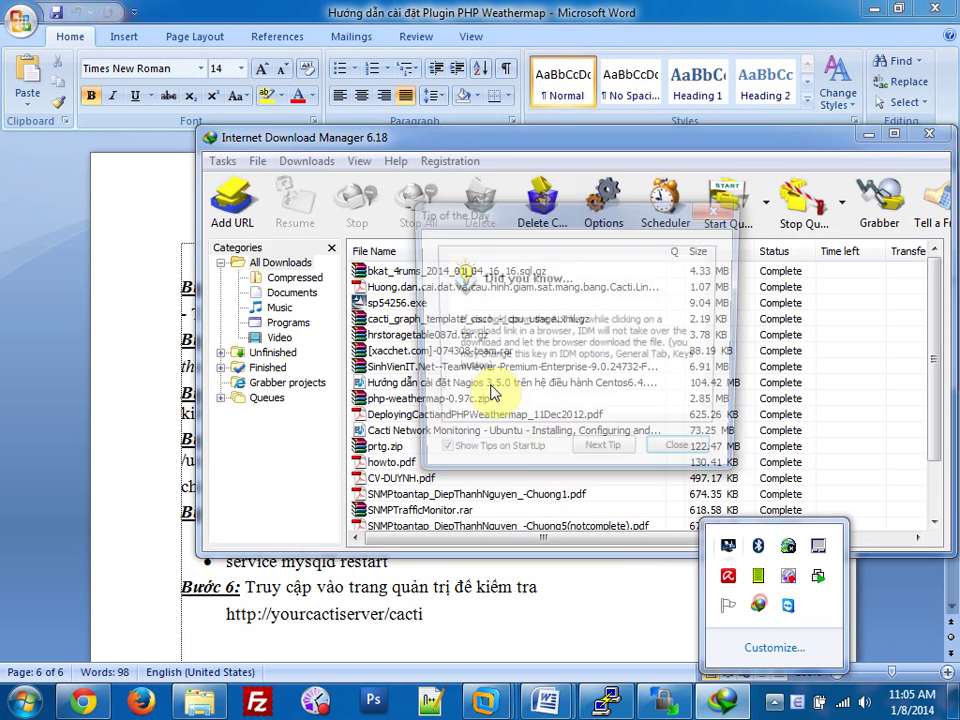
left_click(679, 455)
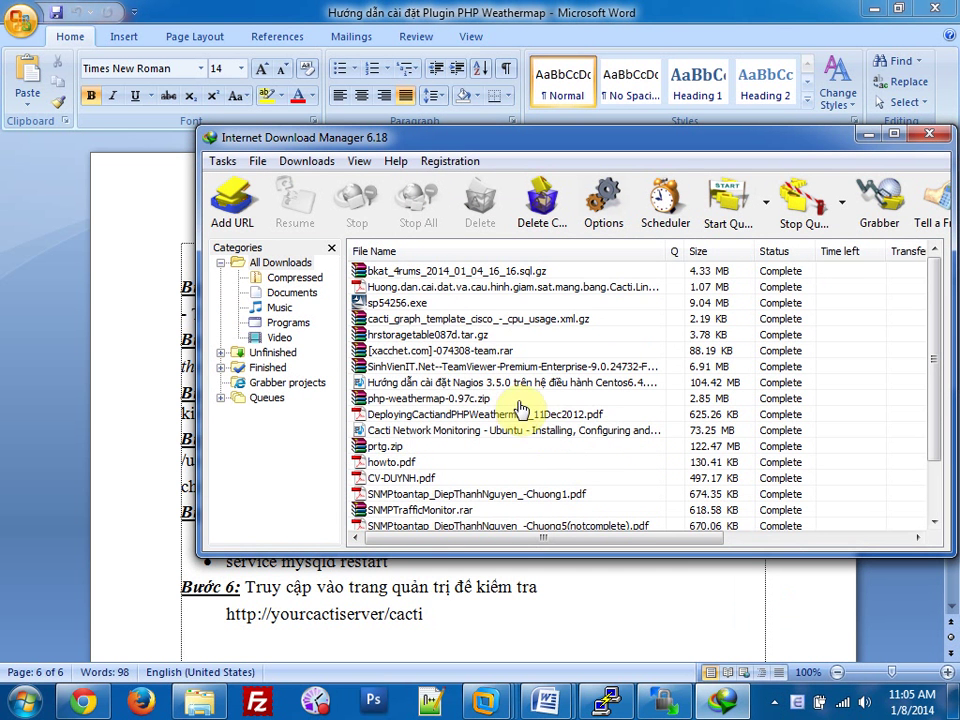
scroll(512, 408, "down", 2)
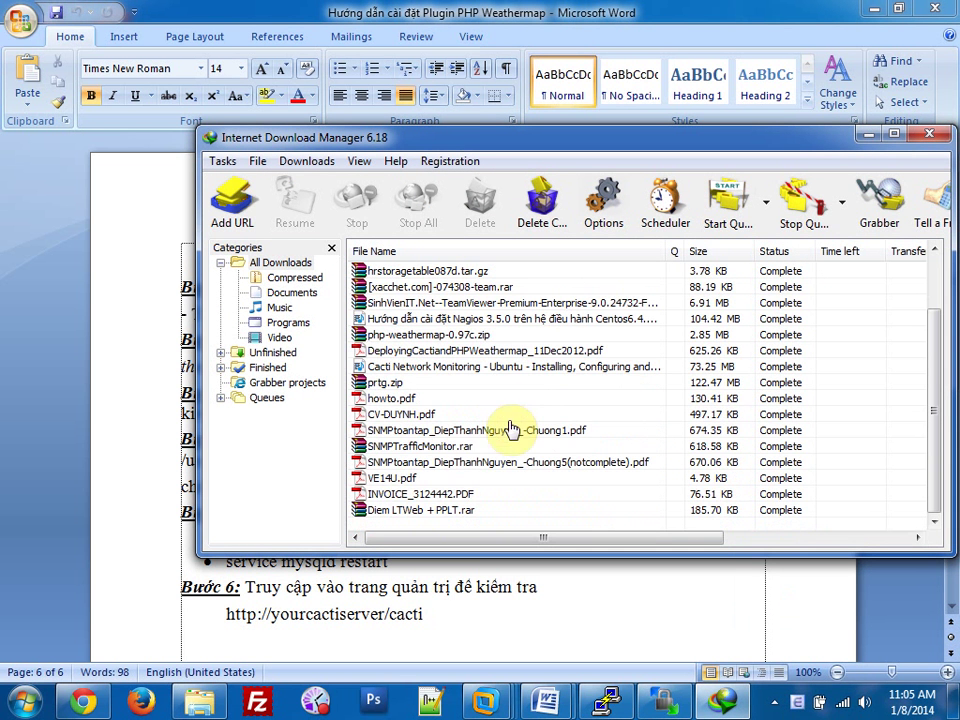
right_click(437, 334)
left_click(468, 388)
key("Return")
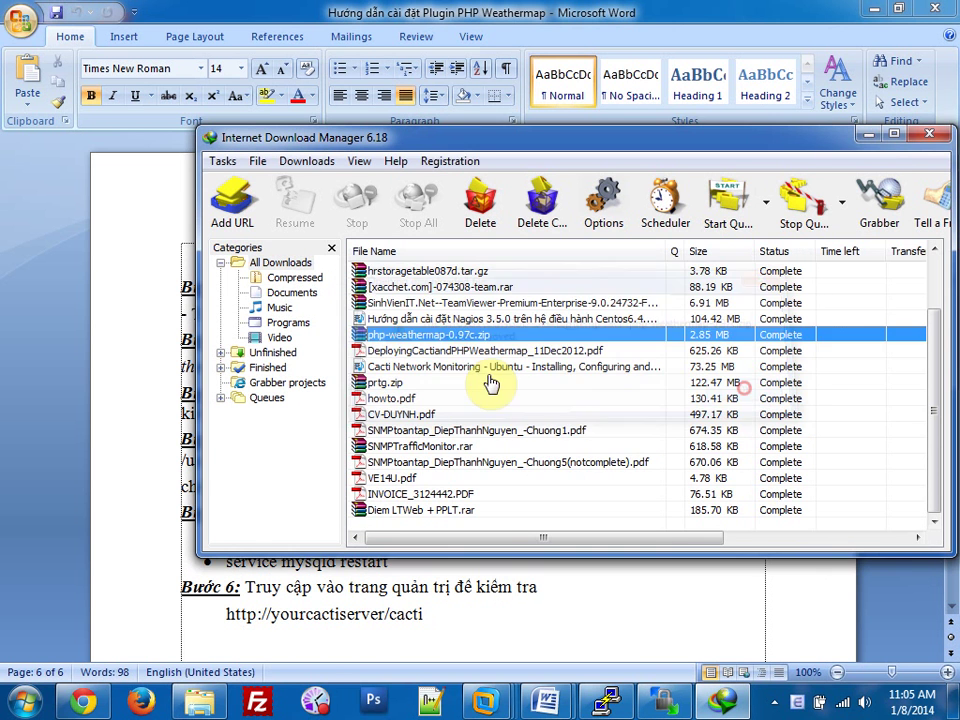
right_click(482, 334)
left_click(510, 390)
left_click(746, 390)
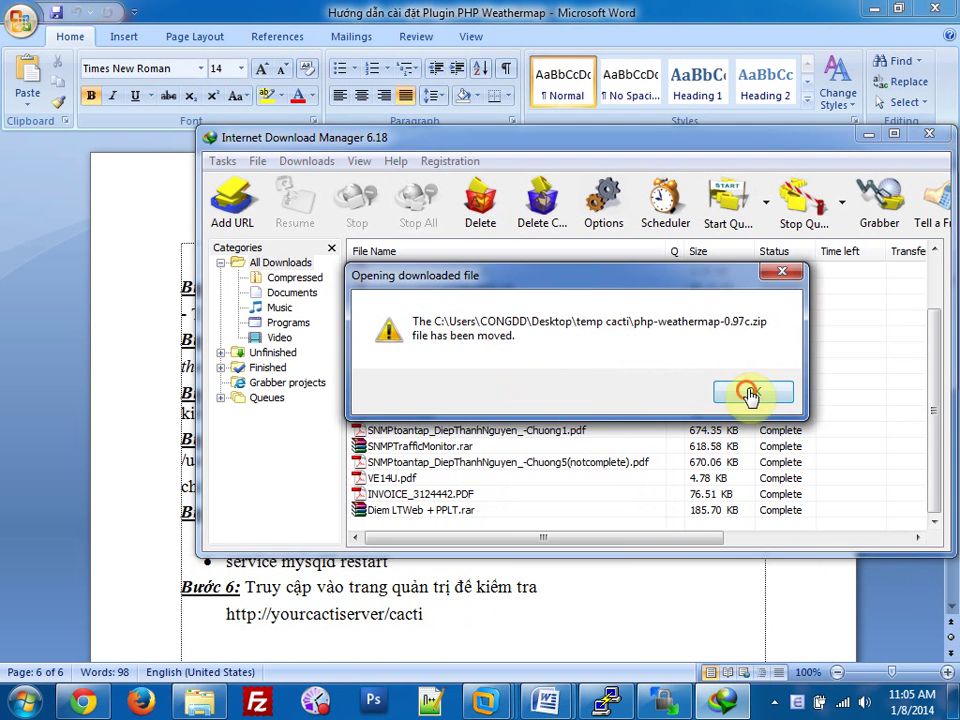
left_click(927, 133)
Copy the network-weathermap.com address from the guide and return to the browser.
left_click_drag(648, 288, 368, 288)
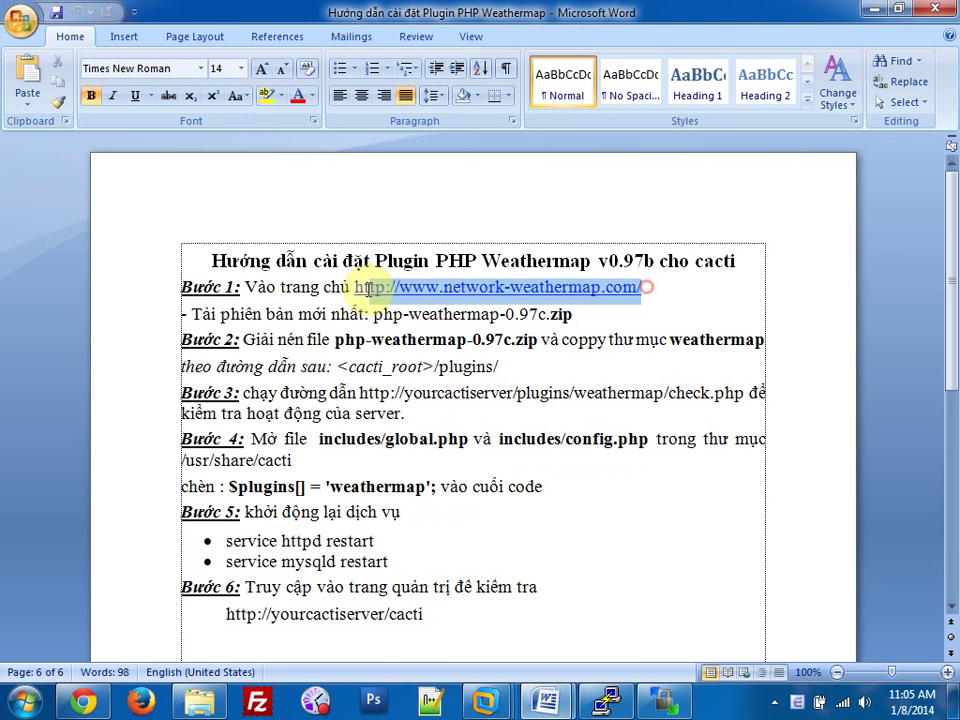
key("ctrl+c")
left_click(83, 700)
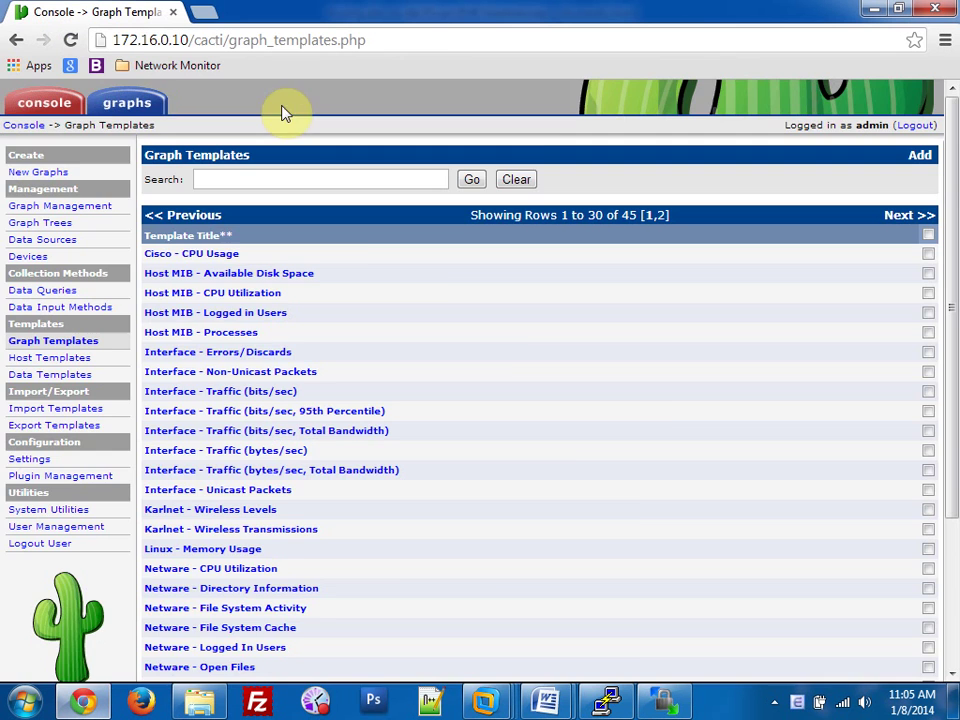
Load the copied Network Weathermap website in a new browser tab.
left_click(208, 12)
key("ctrl+v")
key("Return")
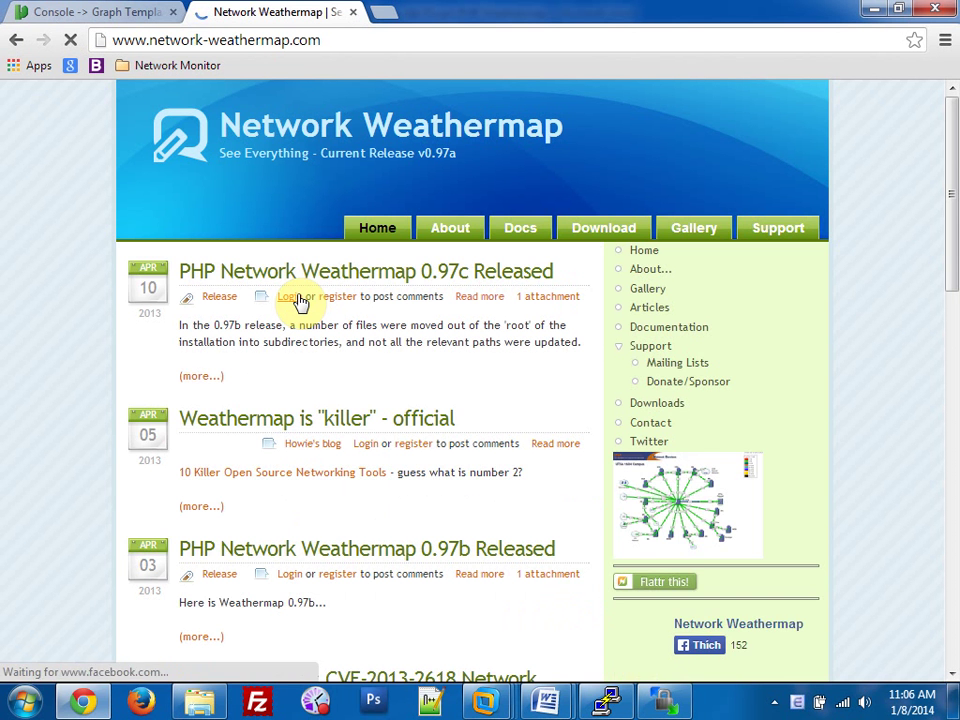
Download php-weathermap-0.97c.zip from the 0.97c release post, confirming the duplicate, then close it.
left_click(403, 284)
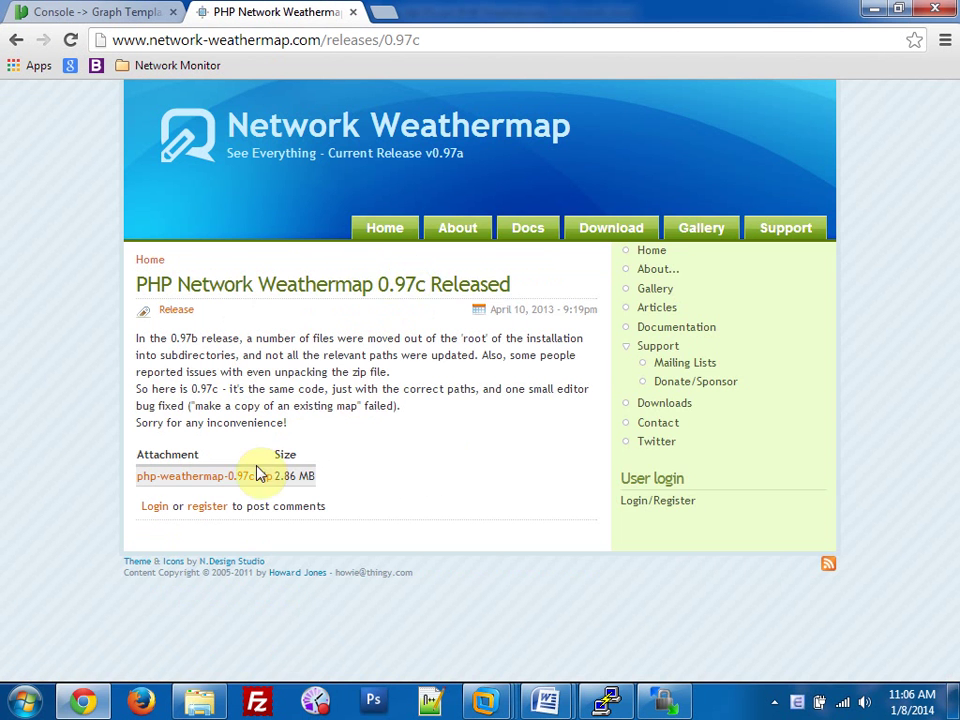
left_click(240, 478)
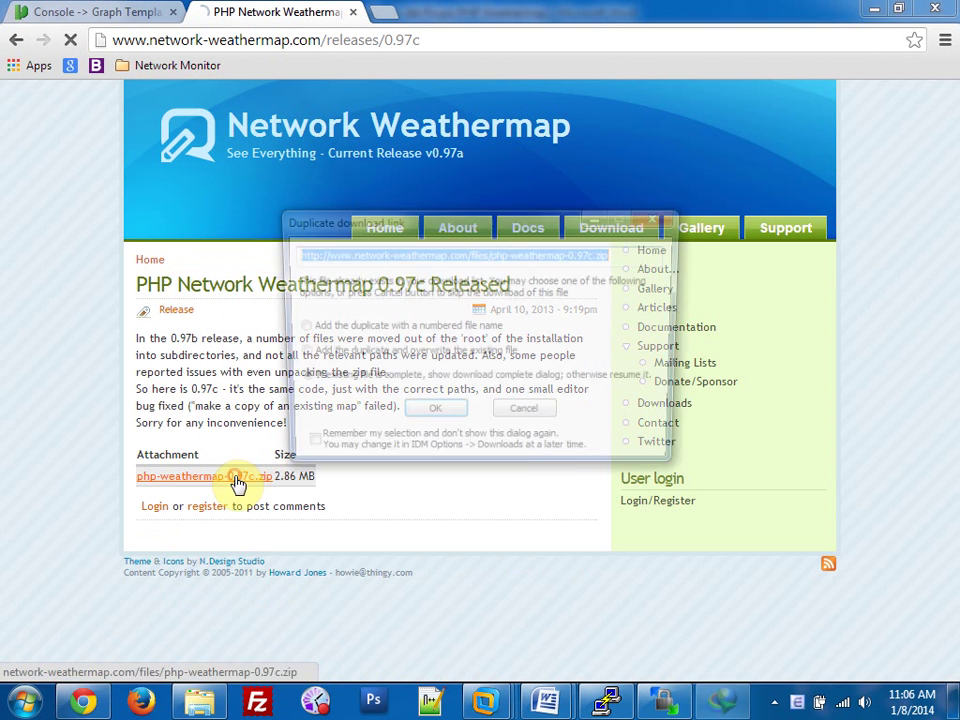
left_click(433, 415)
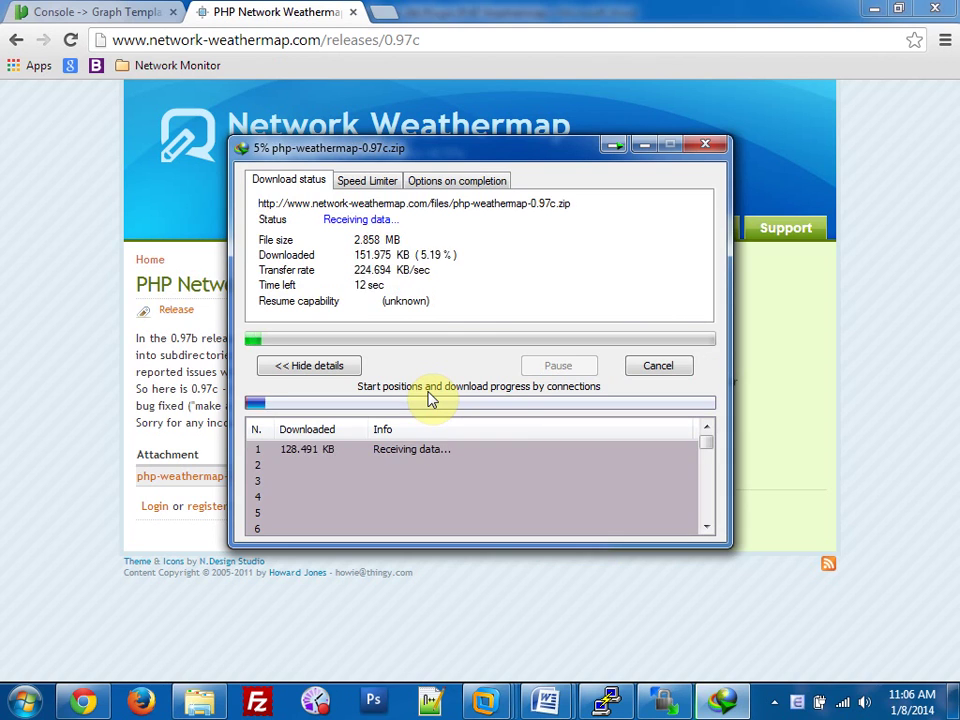
left_click(352, 12)
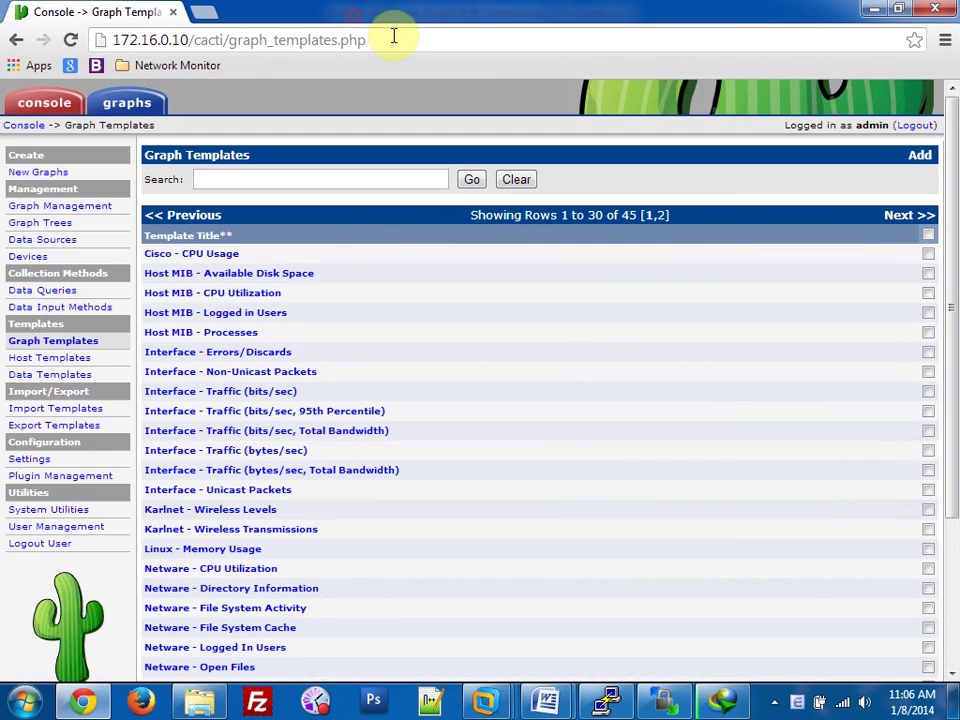
left_click(873, 9)
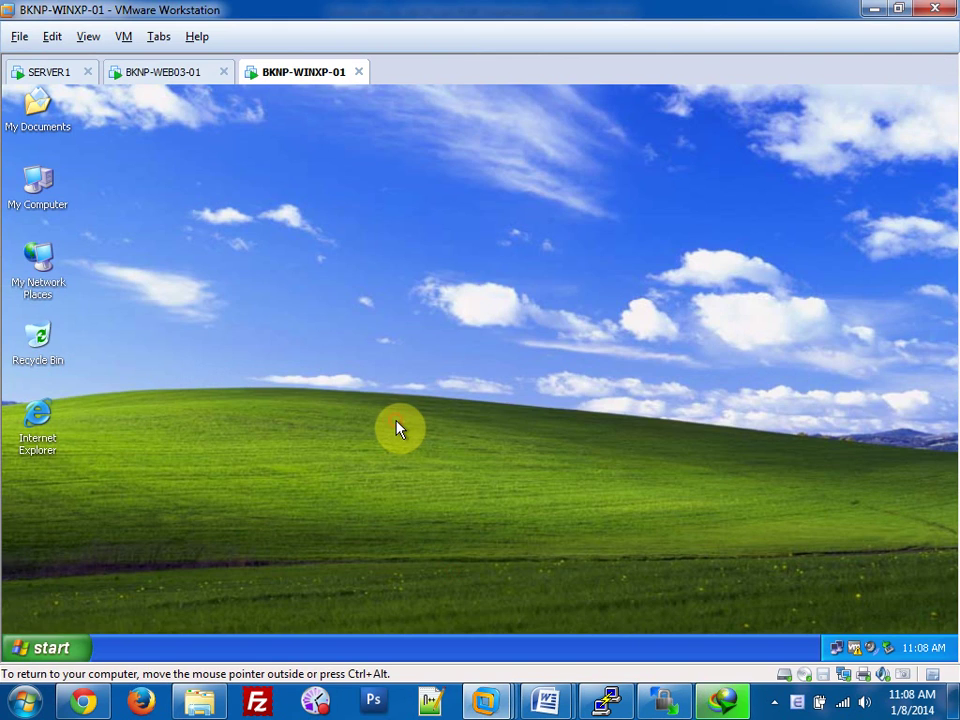
Run ping 8.8.8.8 -t in a command prompt in the XP guest.
key("super+r")
type("cmd")
key("Return")
type("pin")
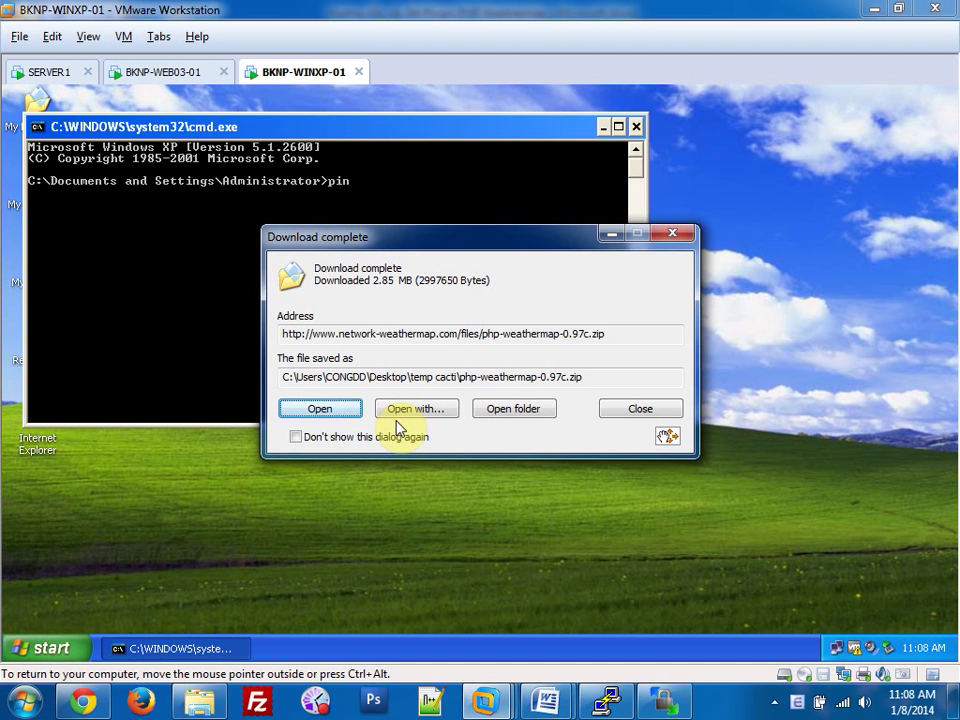
type("g 8.8.8.8 -t")
key("Return")
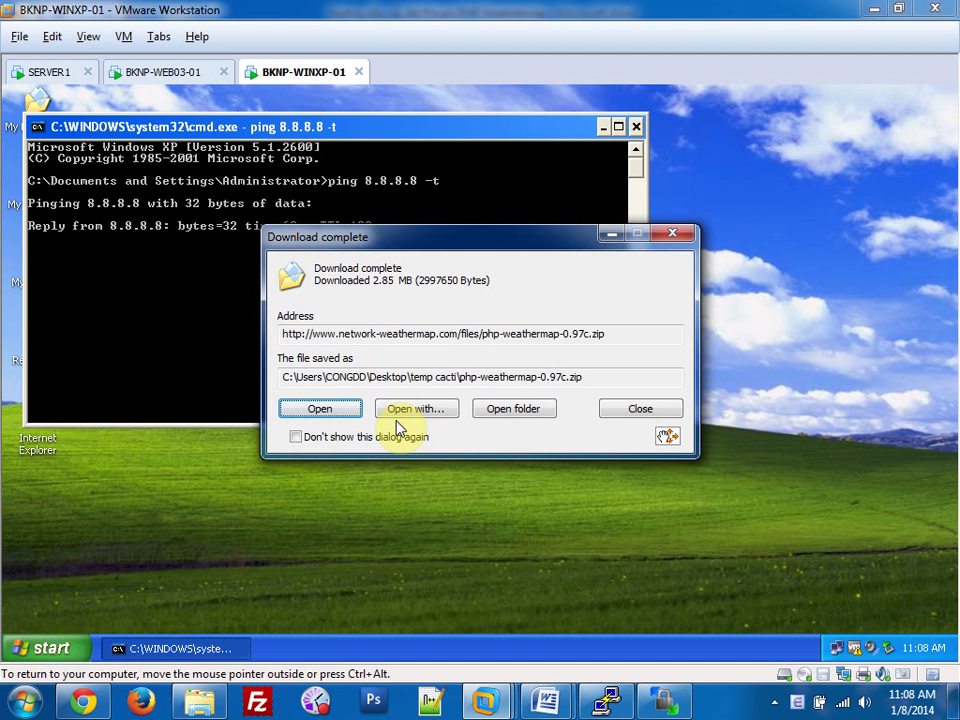
Close the download-complete notice and minimise the VMware and guide windows.
left_click(622, 408)
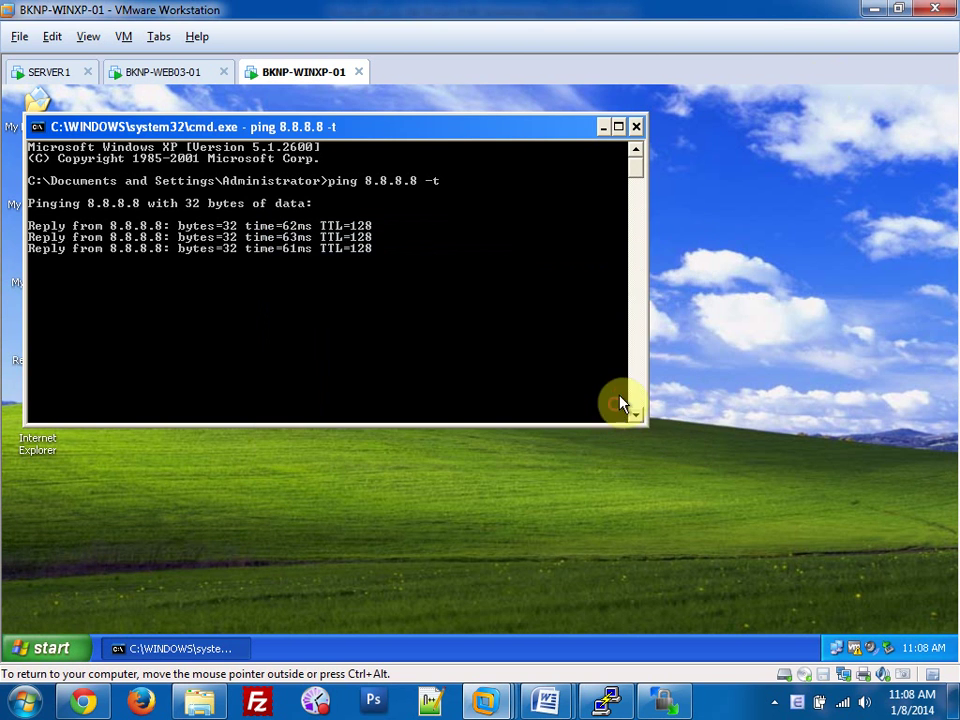
left_click(873, 11)
left_click(876, 11)
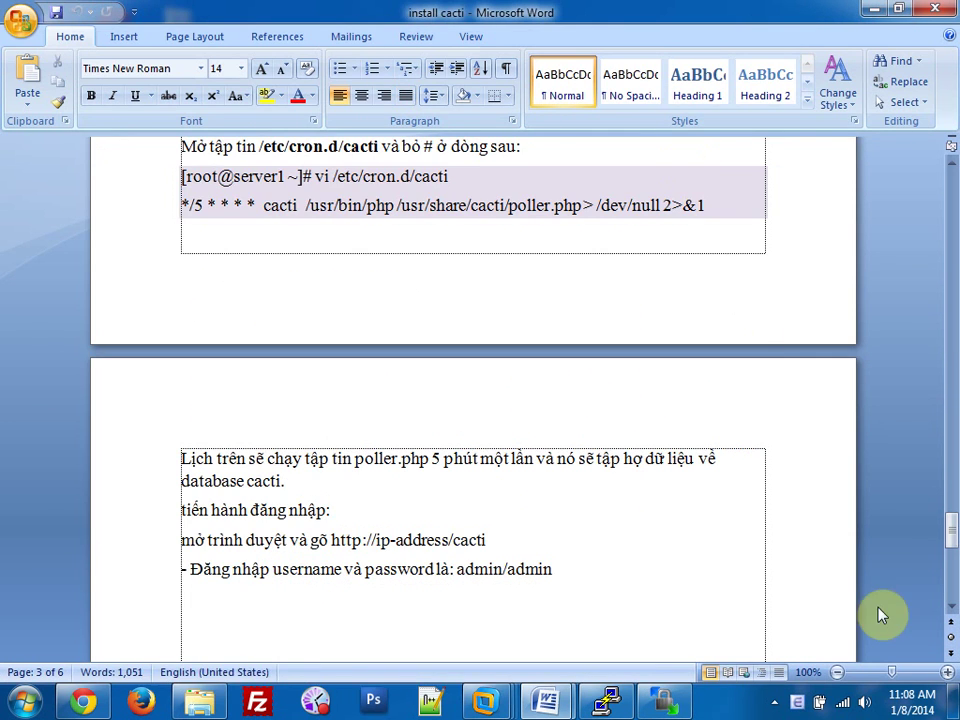
Open the temp cacti folder holding the downloaded zip and clear other windows away.
left_click(774, 701)
left_click(819, 609)
left_click_drag(814, 133, 656, 113)
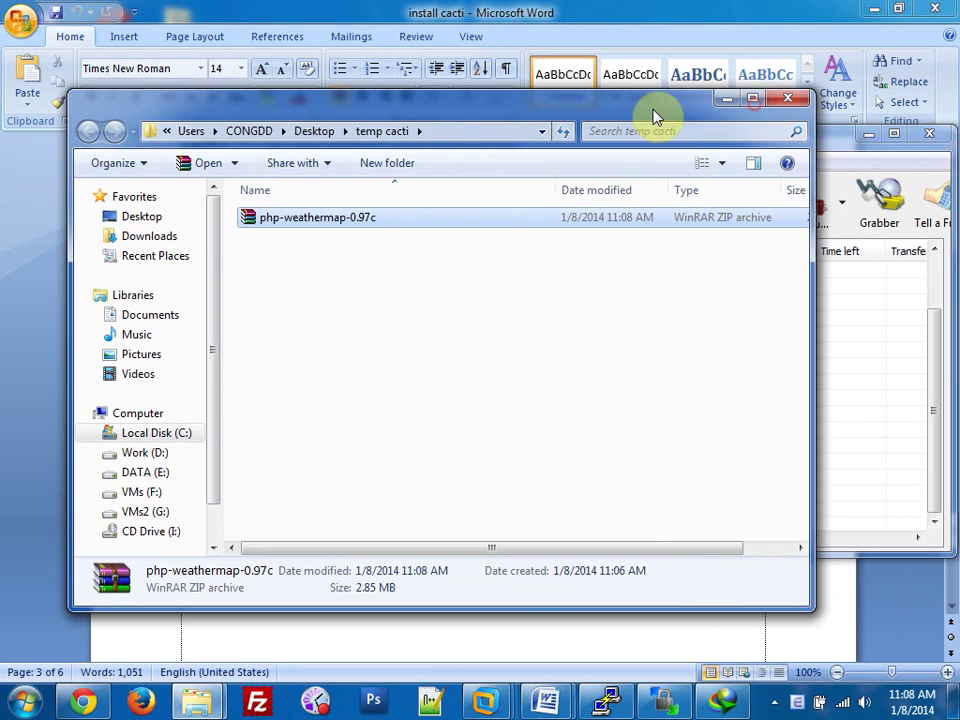
left_click(852, 96)
left_click(873, 11)
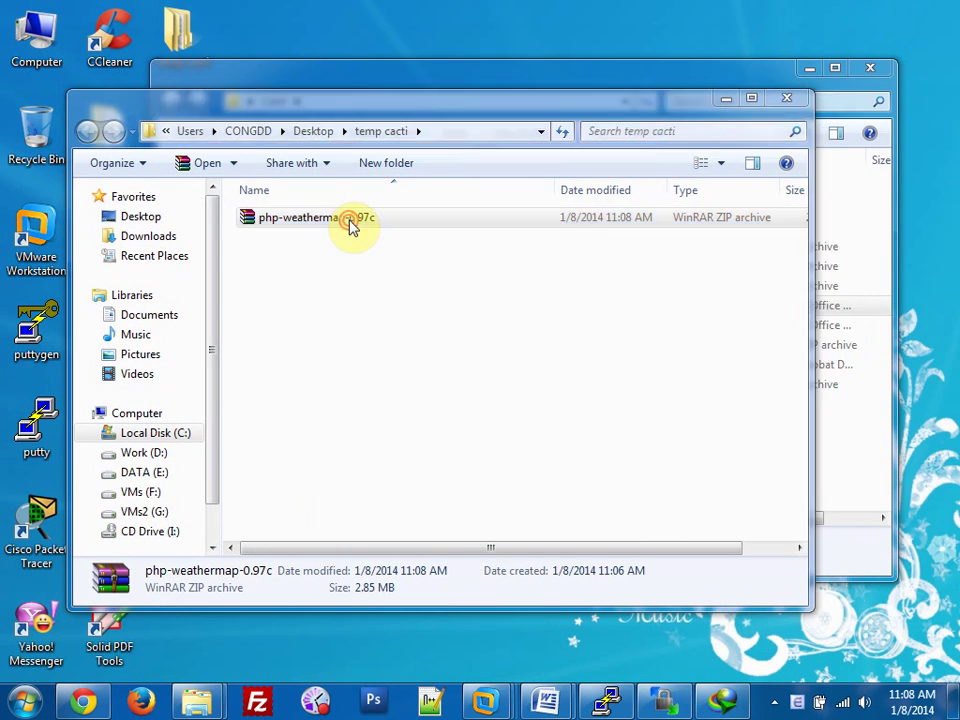
Extract the weathermap folder from php-weathermap-0.97c.zip to the desktop and close the folder windows.
double_click(347, 219)
left_click_drag(222, 272, 433, 43)
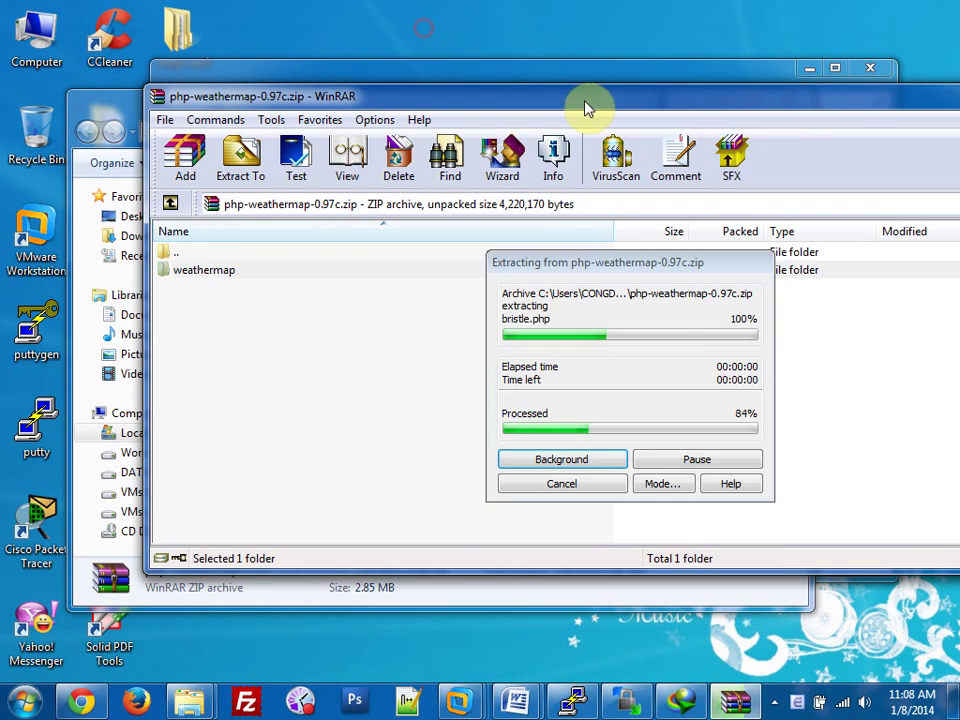
left_click_drag(602, 100, 469, 107)
left_click(940, 106)
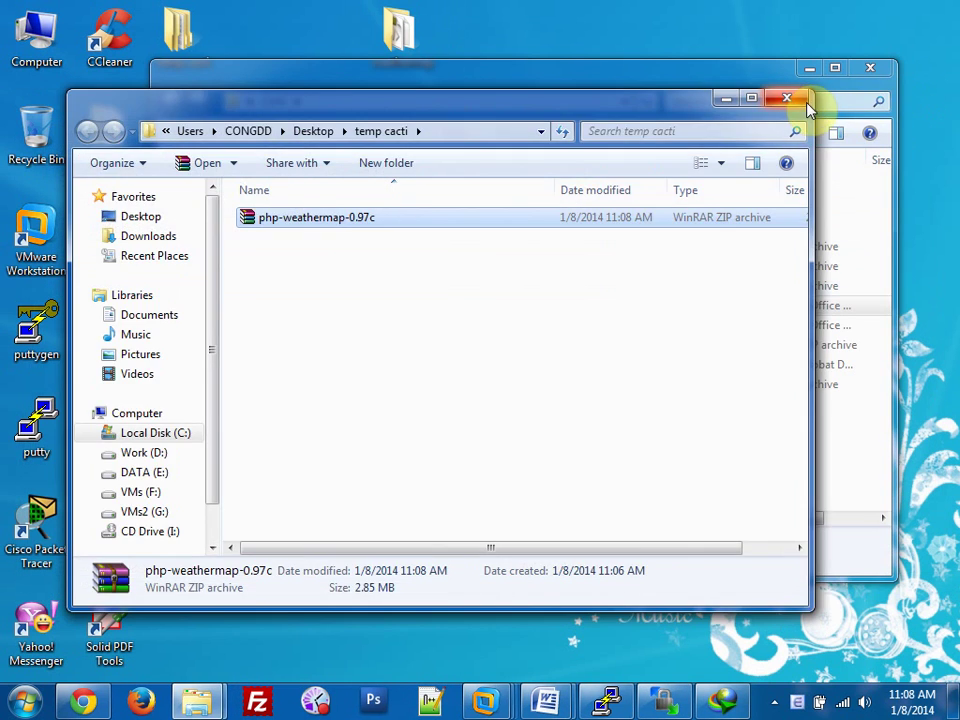
left_click(790, 98)
left_click(855, 69)
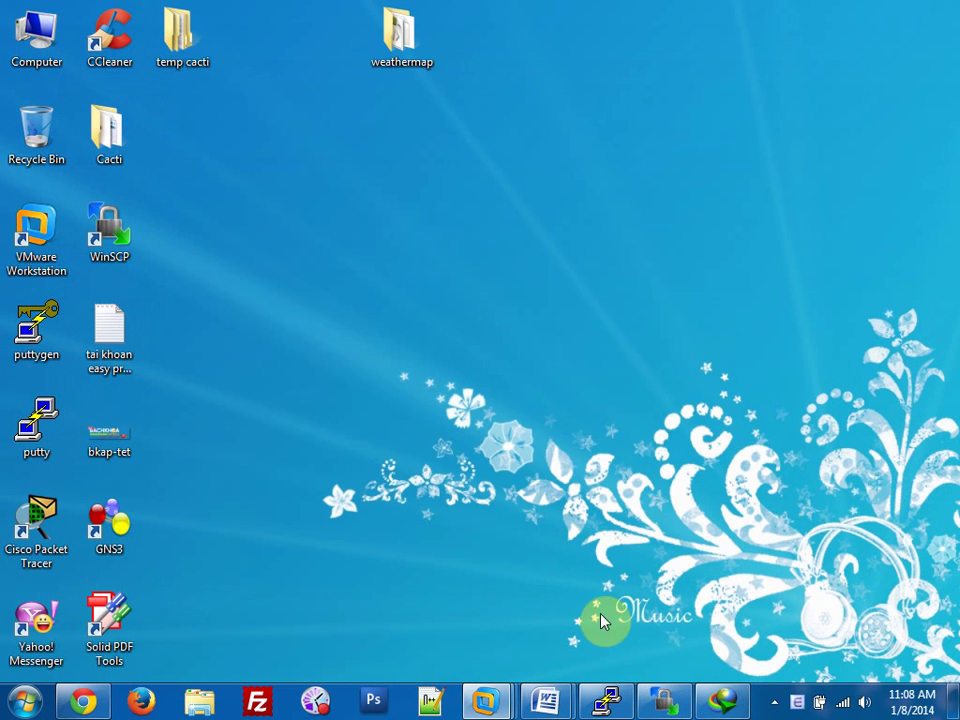
Switch through PuTTY and WinSCP back to the Weathermap install guide in Word.
left_click(606, 700)
left_click(656, 14)
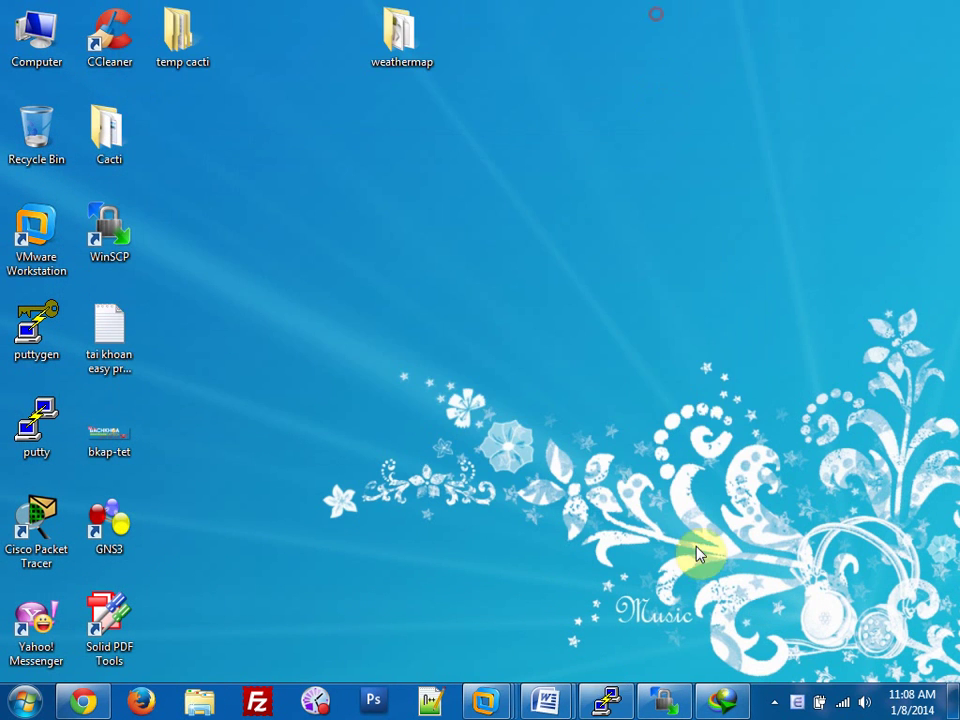
left_click(662, 700)
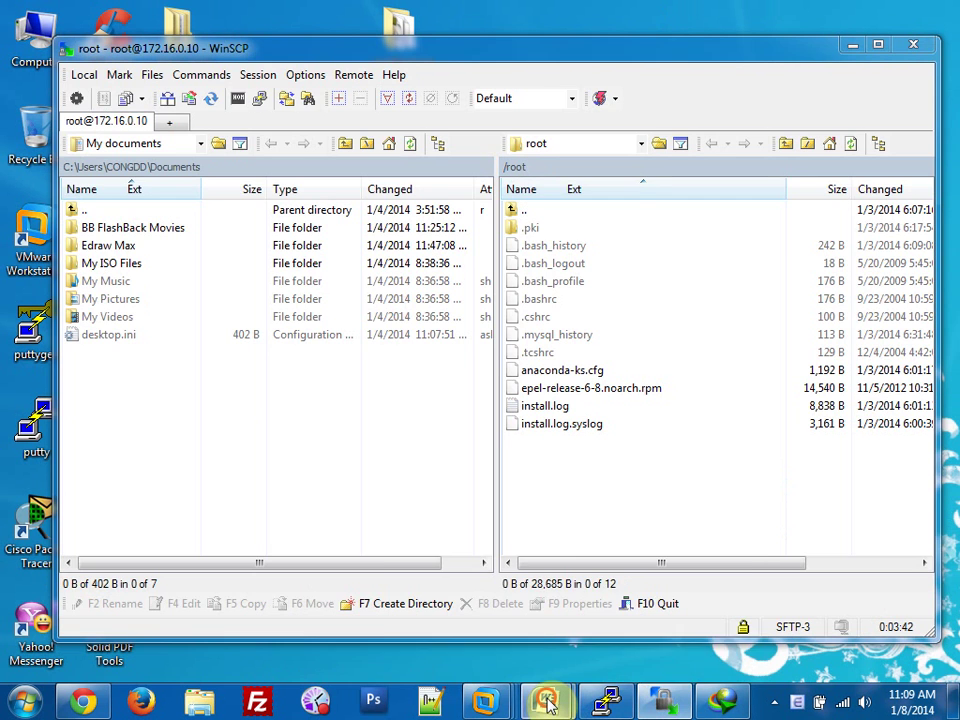
left_click(544, 698)
left_click(624, 610)
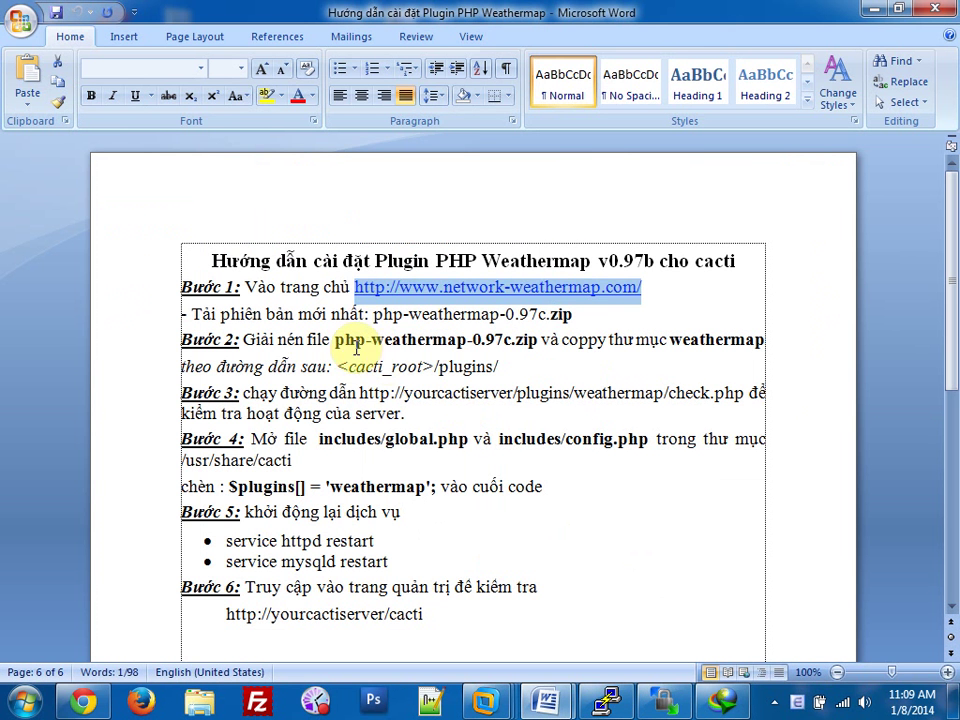
Highlight the zip name, 'weathermap' and 'plugins' in step 2, then pick WinSCP's remote path.
left_click_drag(334, 339, 540, 339)
double_click(672, 340)
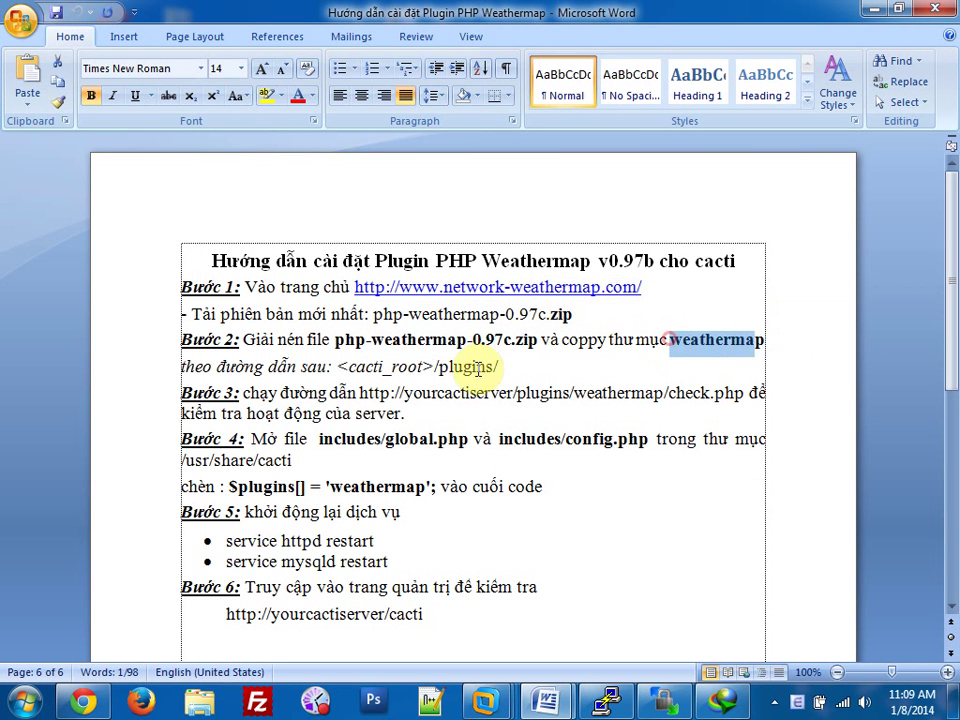
double_click(445, 367)
left_click(478, 411)
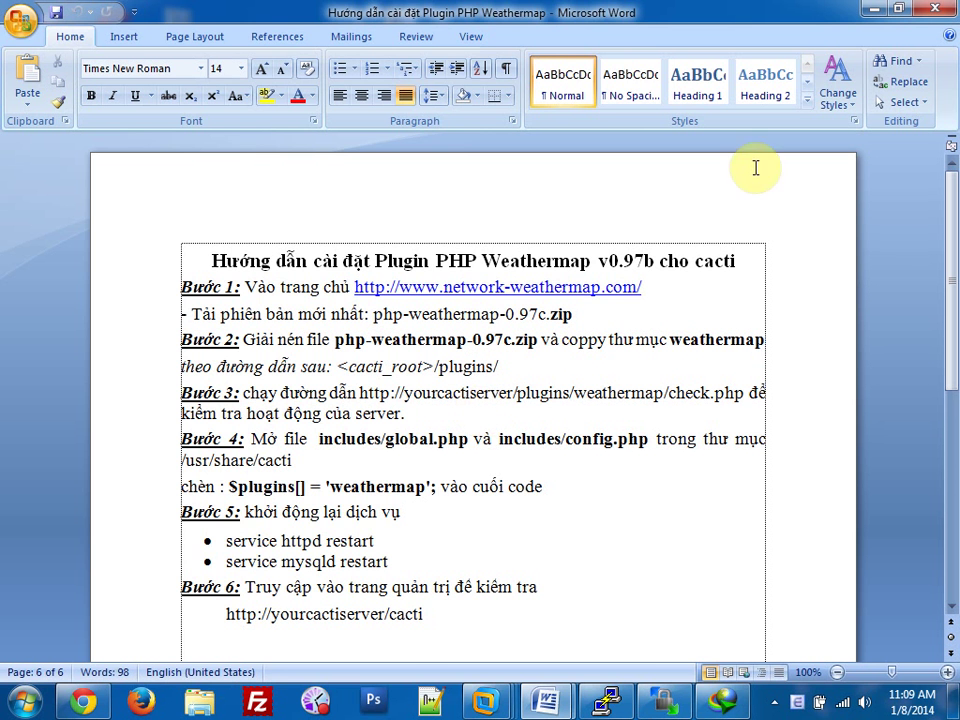
left_click(865, 10)
left_click(572, 147)
Copy the desktop weathermap folder into /usr/share/cacti/plugins on the server.
left_click(563, 167)
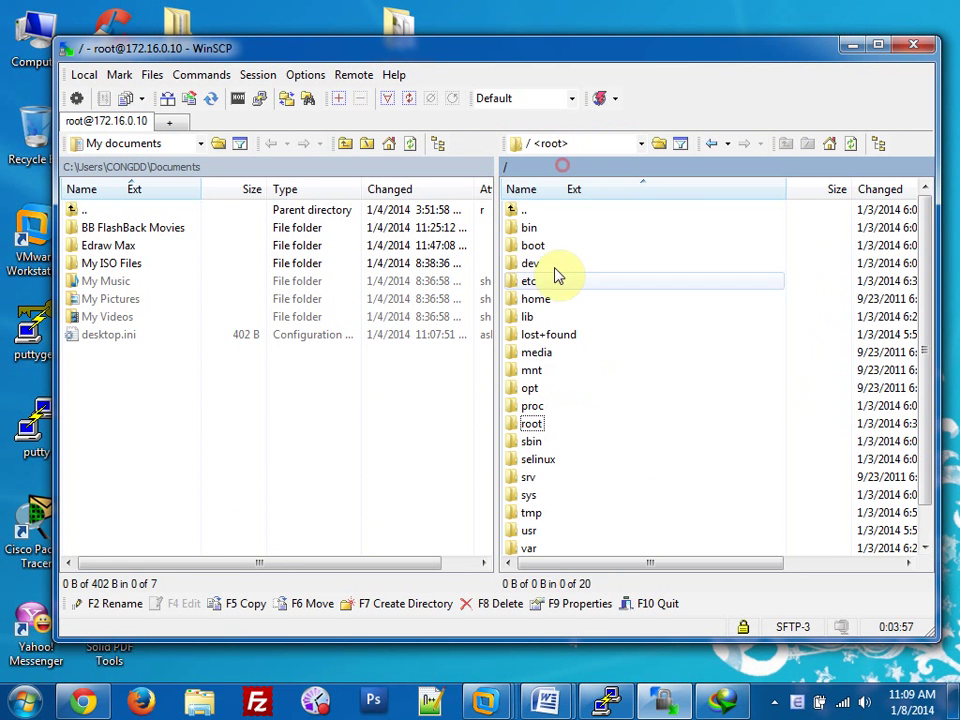
scroll(574, 356, "down", 1)
double_click(538, 496)
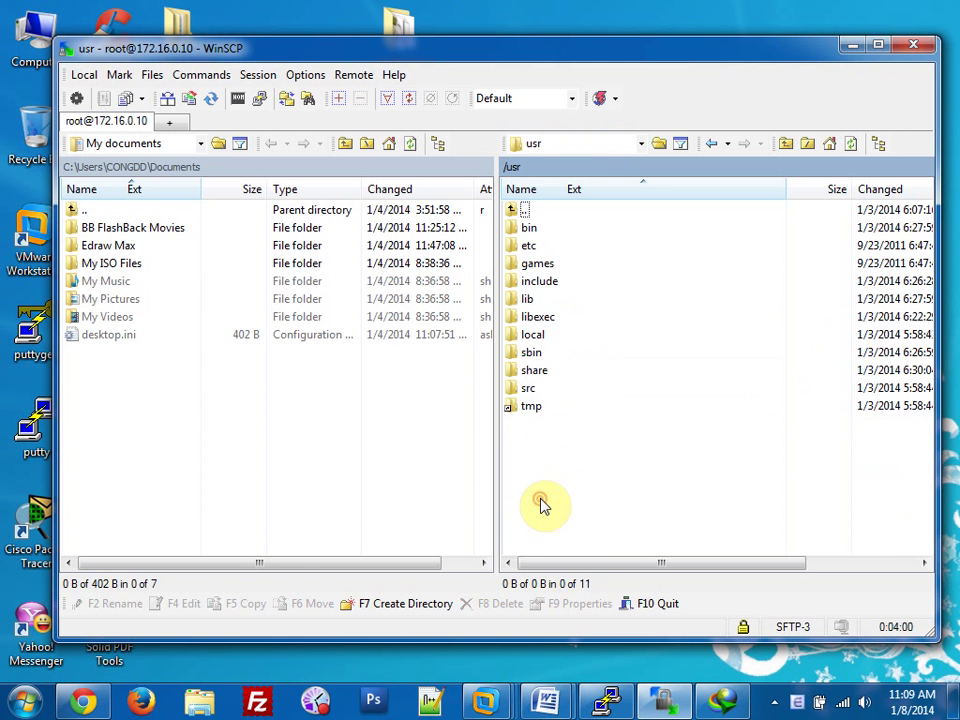
double_click(532, 372)
double_click(536, 406)
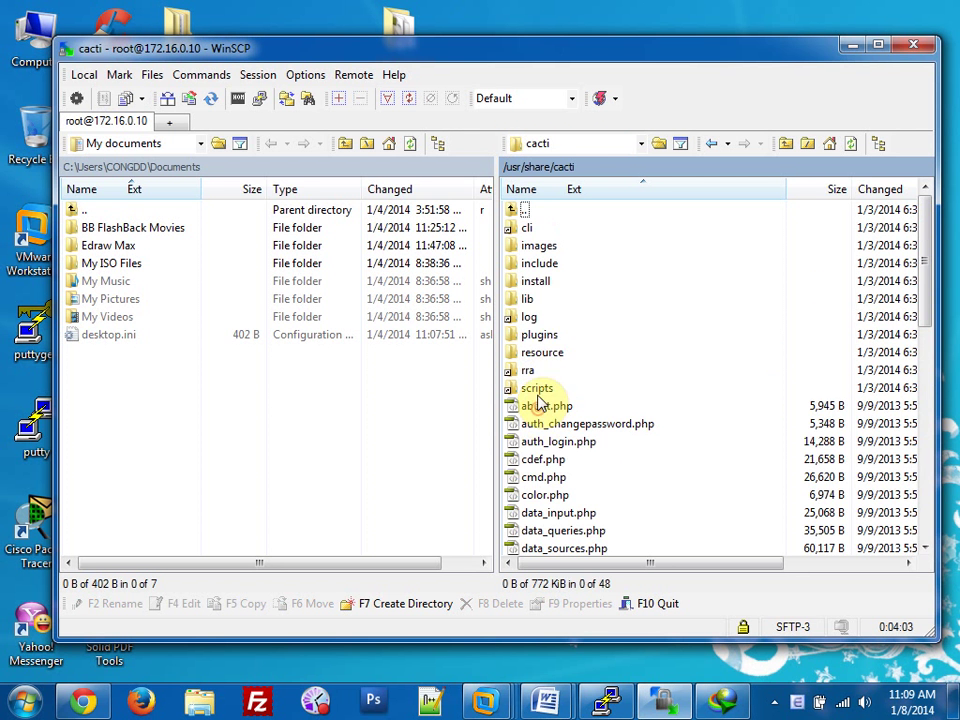
double_click(540, 340)
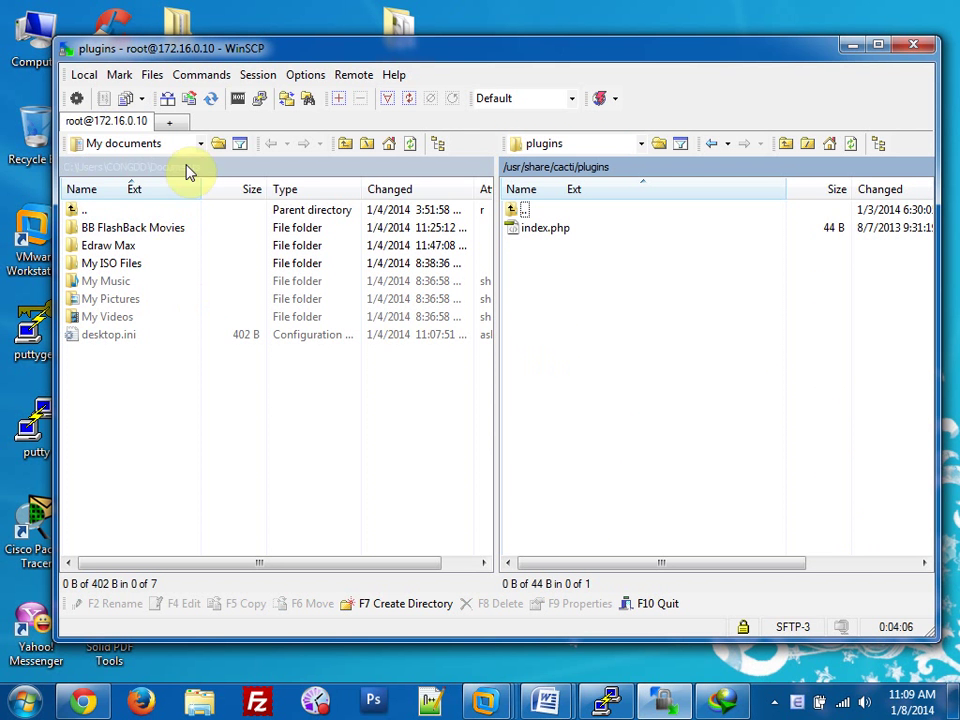
left_click_drag(380, 39, 343, 73)
left_click_drag(565, 302, 575, 323)
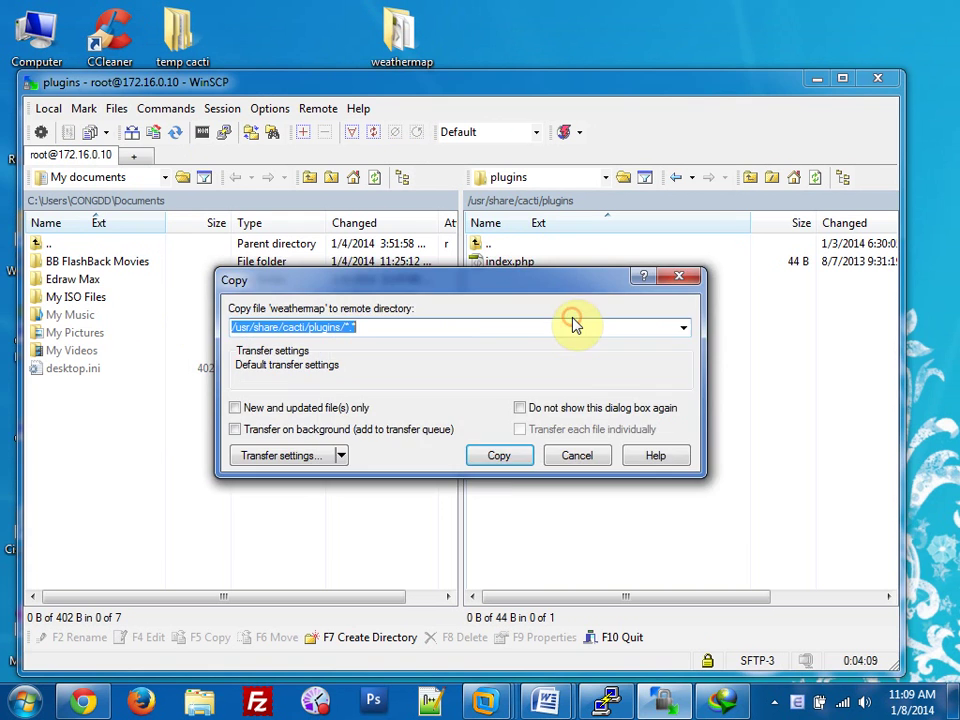
left_click(499, 456)
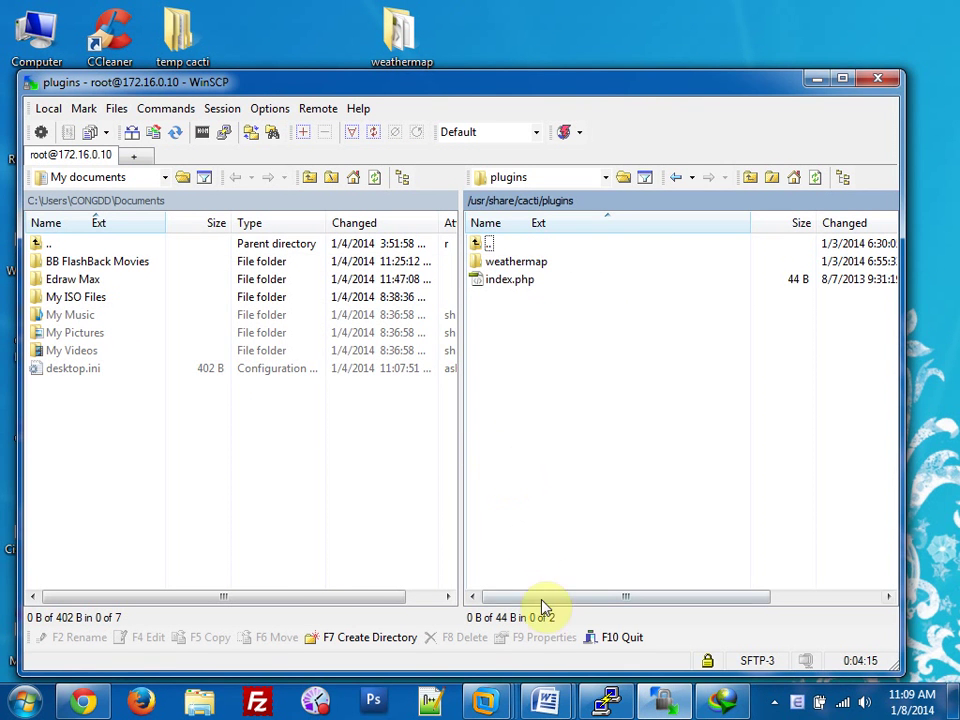
Review the check.php path in step 3 of the guide, then return to the browser.
mouse_move(546, 700)
left_click(621, 650)
left_click(400, 326)
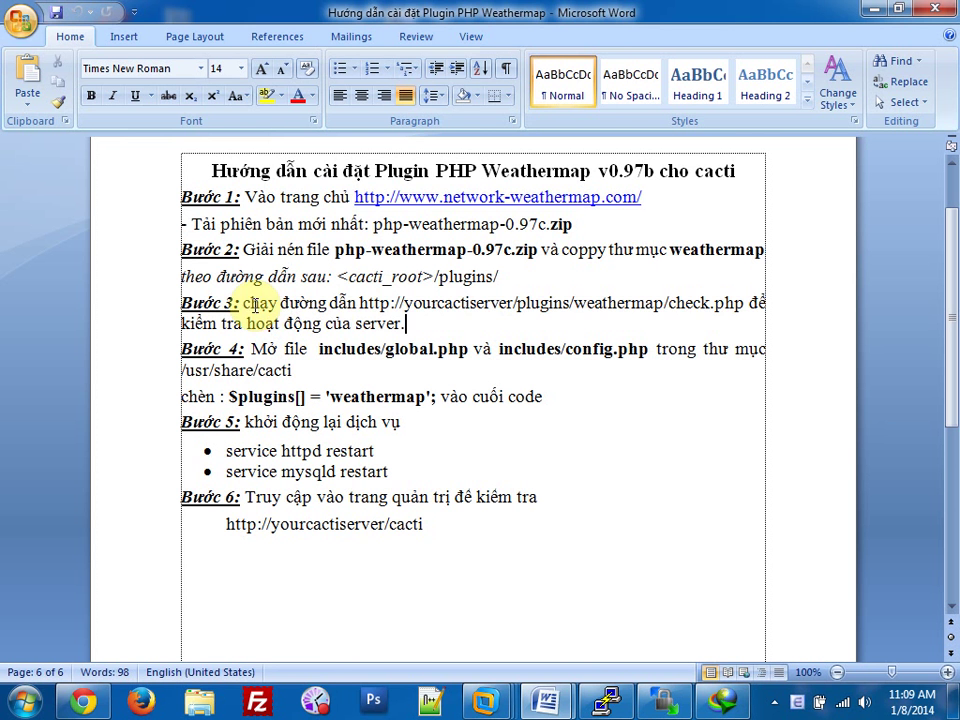
left_click_drag(245, 302, 745, 313)
key("ctrl+c")
left_click(515, 302)
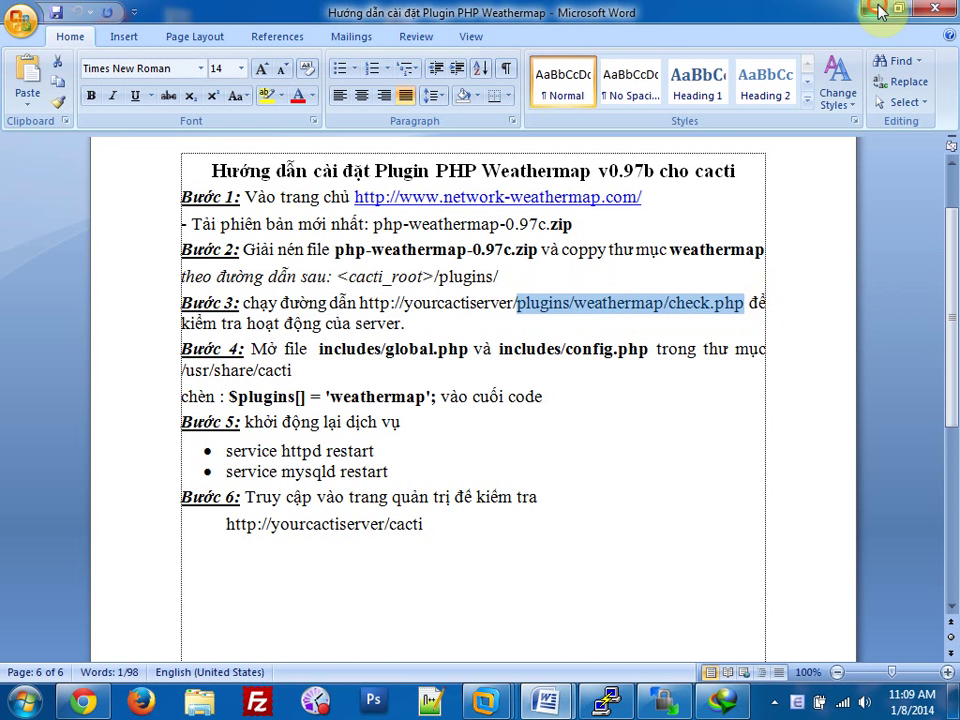
left_click(546, 700)
left_click(83, 700)
In a new browser tab, load 172.16.0.10/cacti/plugins/weathermap/check.php.
left_click(205, 14)
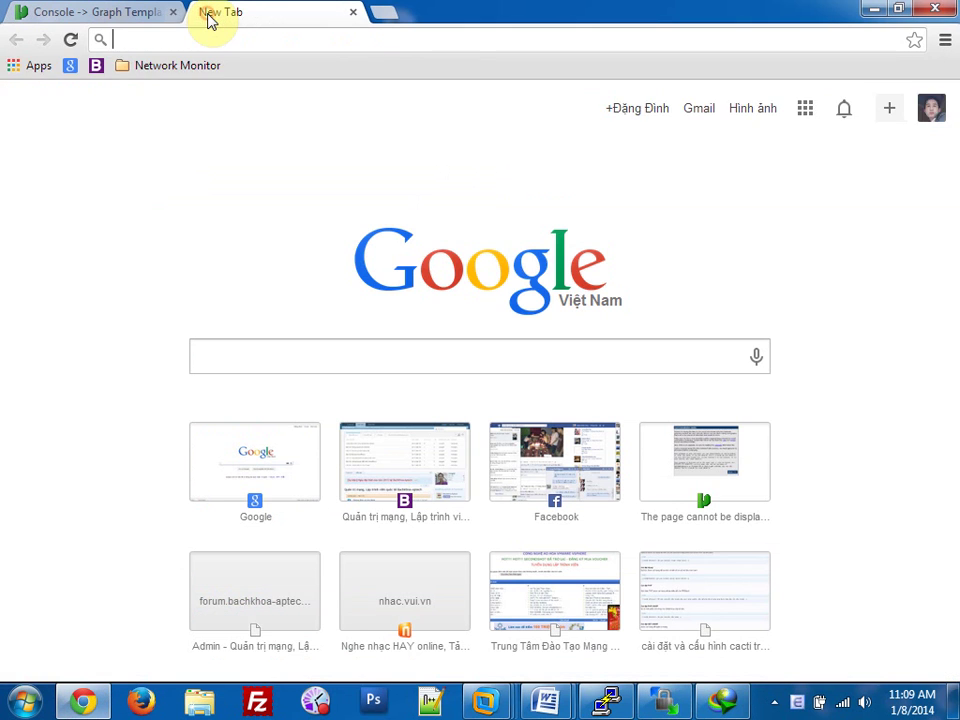
type("172")
key("End")
type("/")
key("ctrl+v")
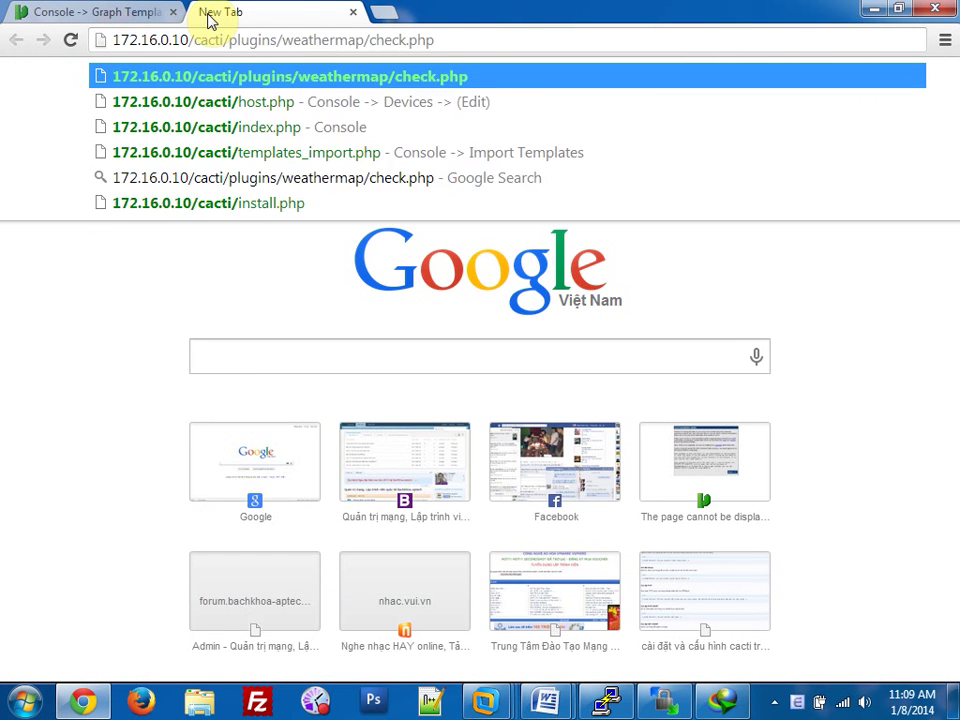
key("Return")
Read the pre-install checker's report that the PHP environment is OK, then close the tab.
left_click_drag(14, 86, 460, 90)
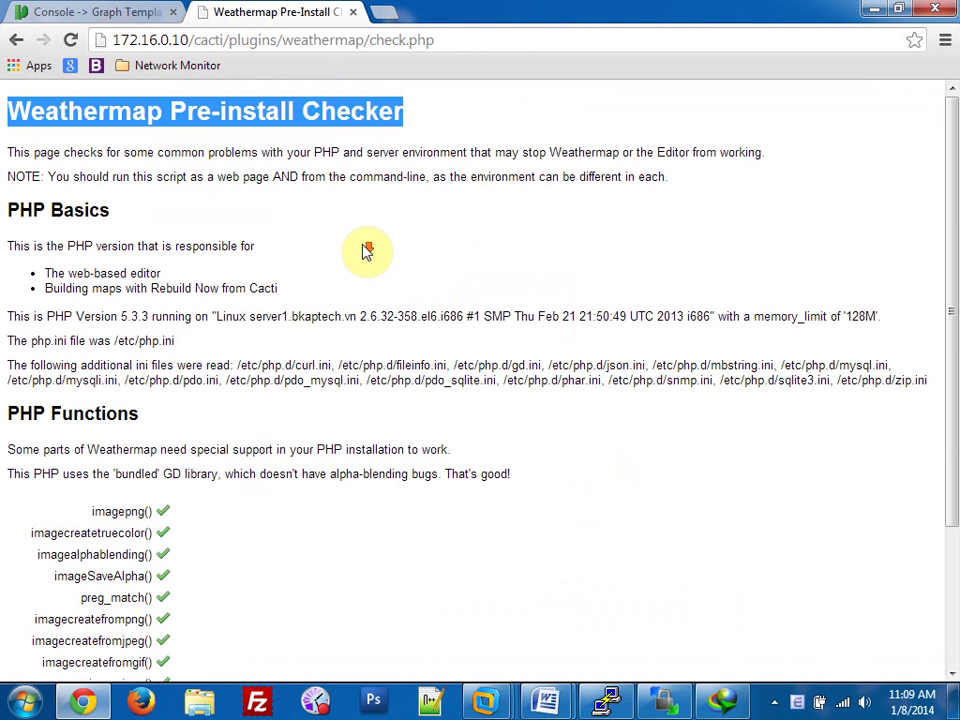
scroll(364, 253, "down", 2)
left_click_drag(86, 316, 228, 461)
left_click(318, 521)
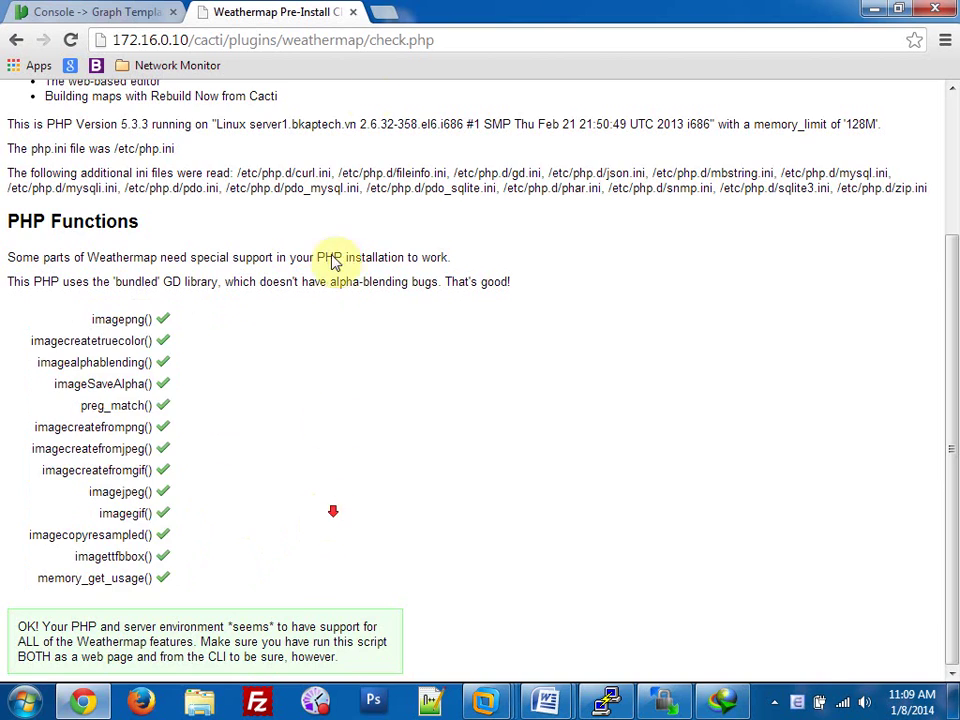
left_click(354, 13)
In the Word install guide, select step 4's $plugins[] = 'weathermap'; line.
left_click(874, 9)
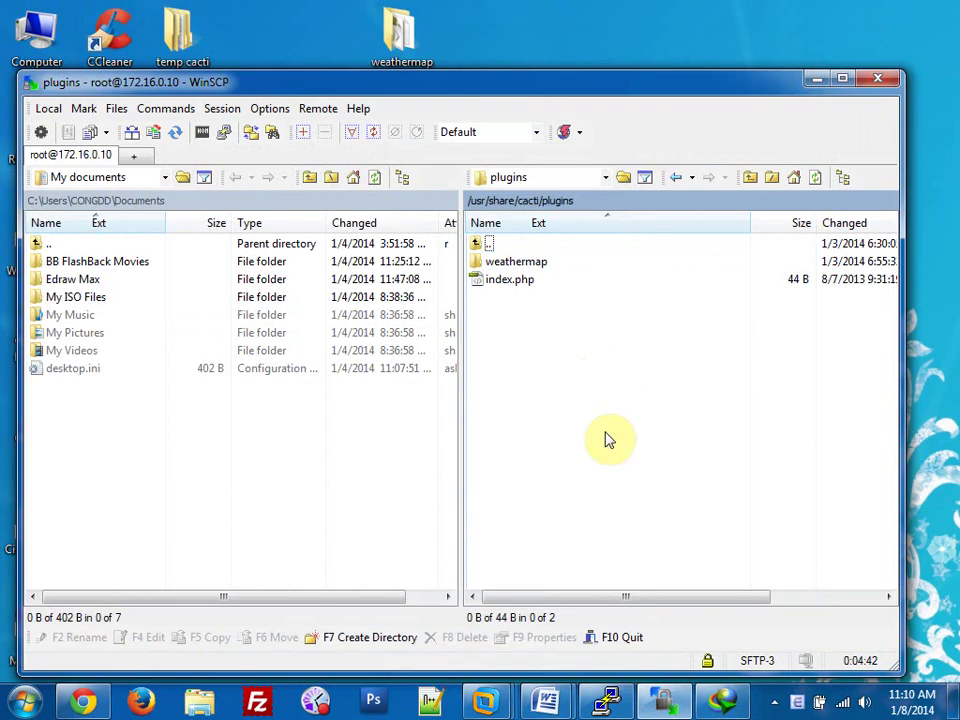
mouse_move(547, 700)
left_click(610, 612)
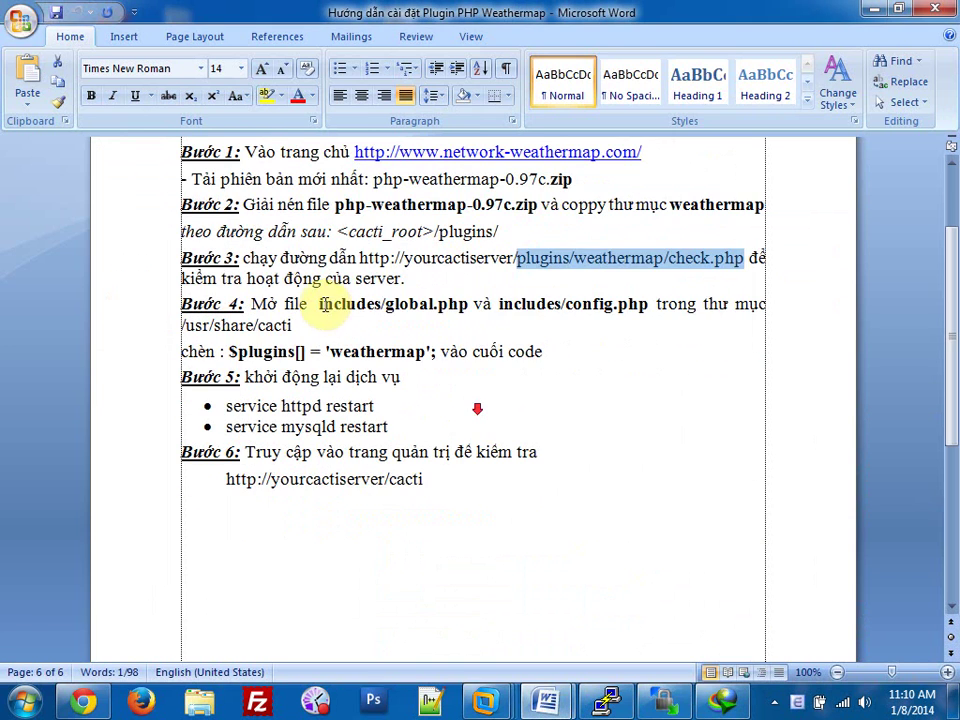
left_click_drag(318, 303, 648, 304)
left_click(293, 325)
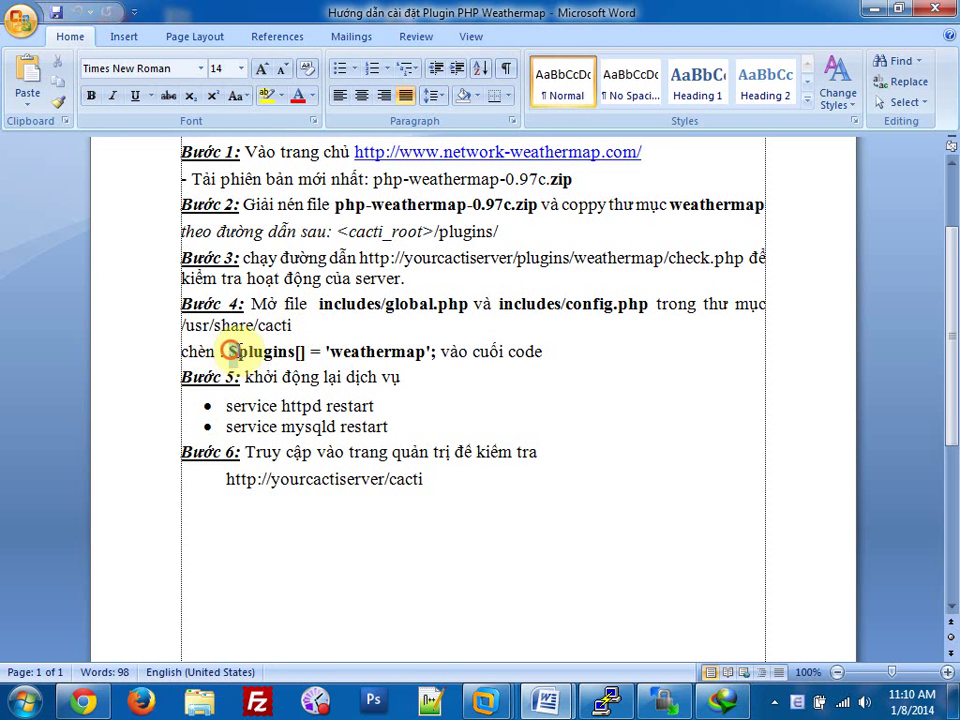
left_click_drag(230, 351, 437, 352)
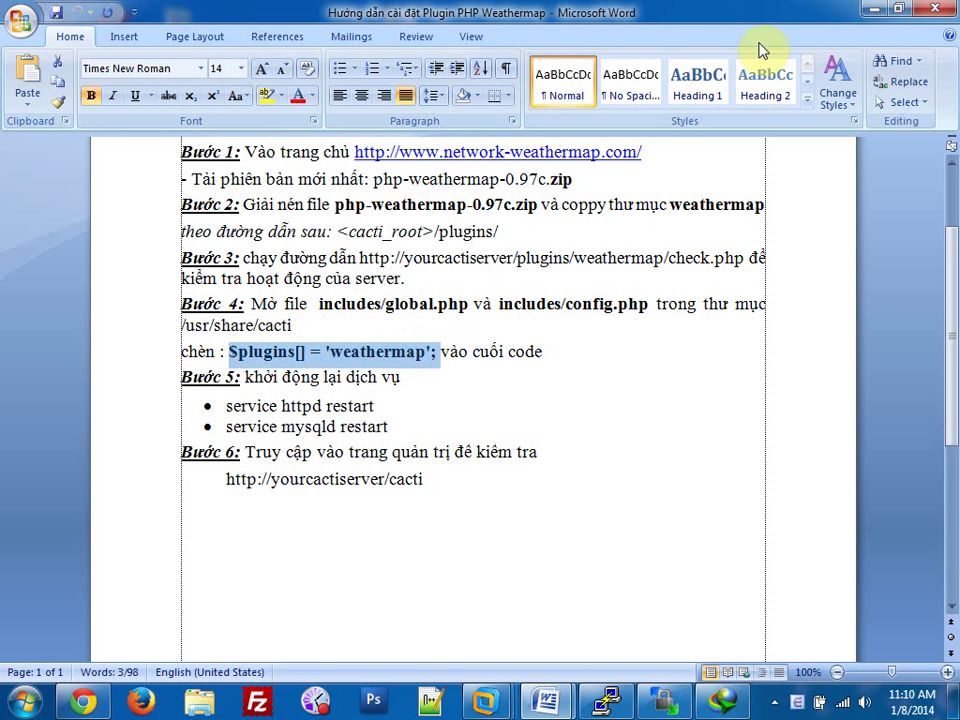
left_click(868, 12)
In /usr/share/cacti/include, append $plugins[] = 'weathermap'; to global.php and save it.
left_click(605, 182)
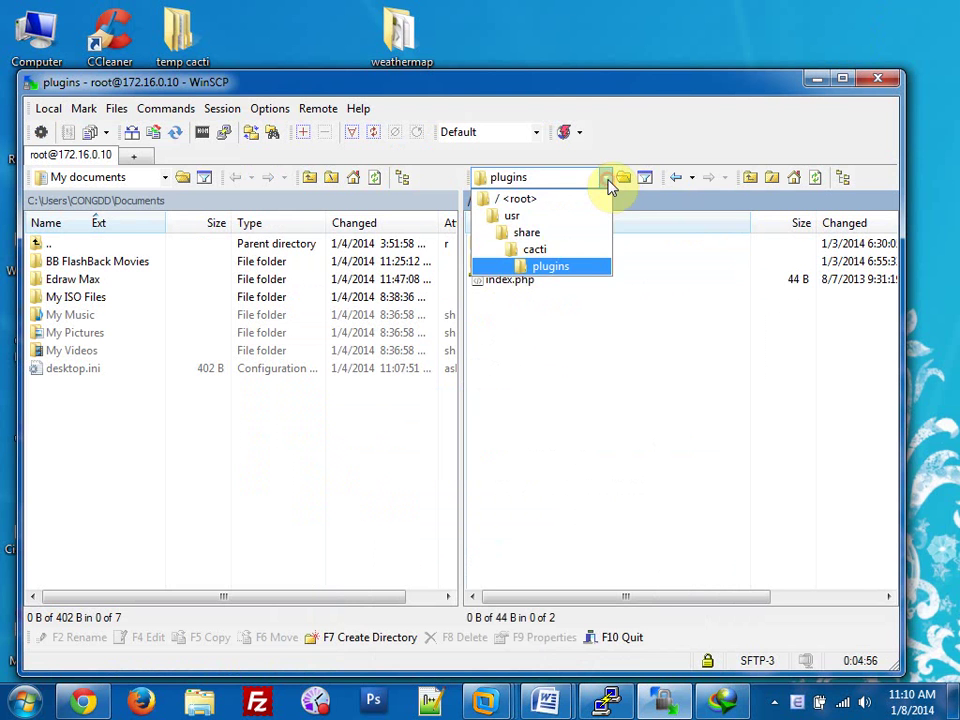
left_click(540, 250)
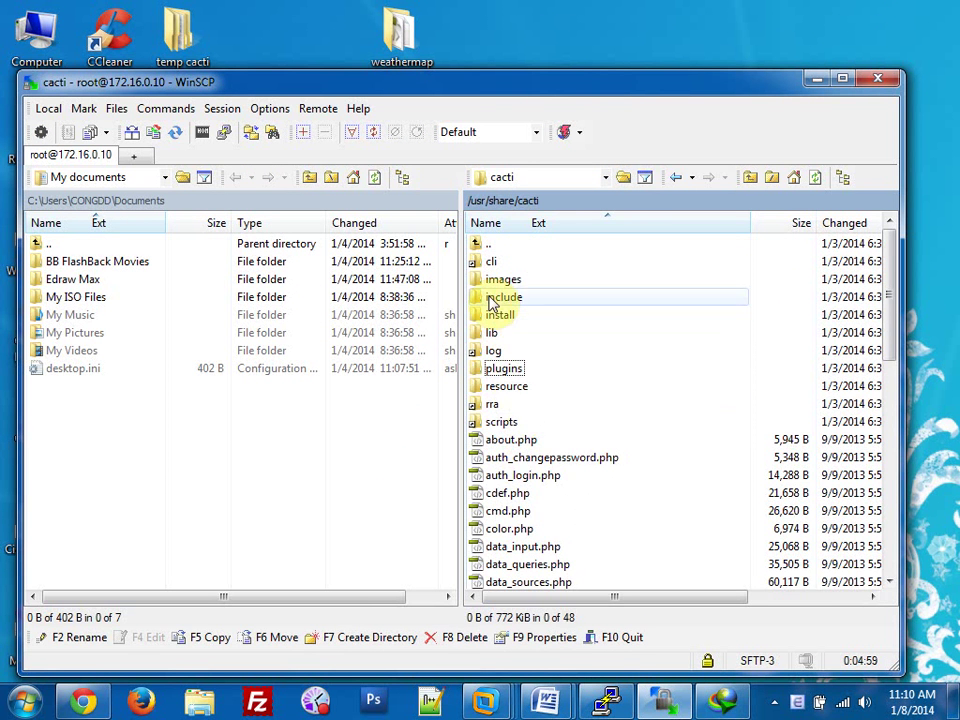
double_click(500, 296)
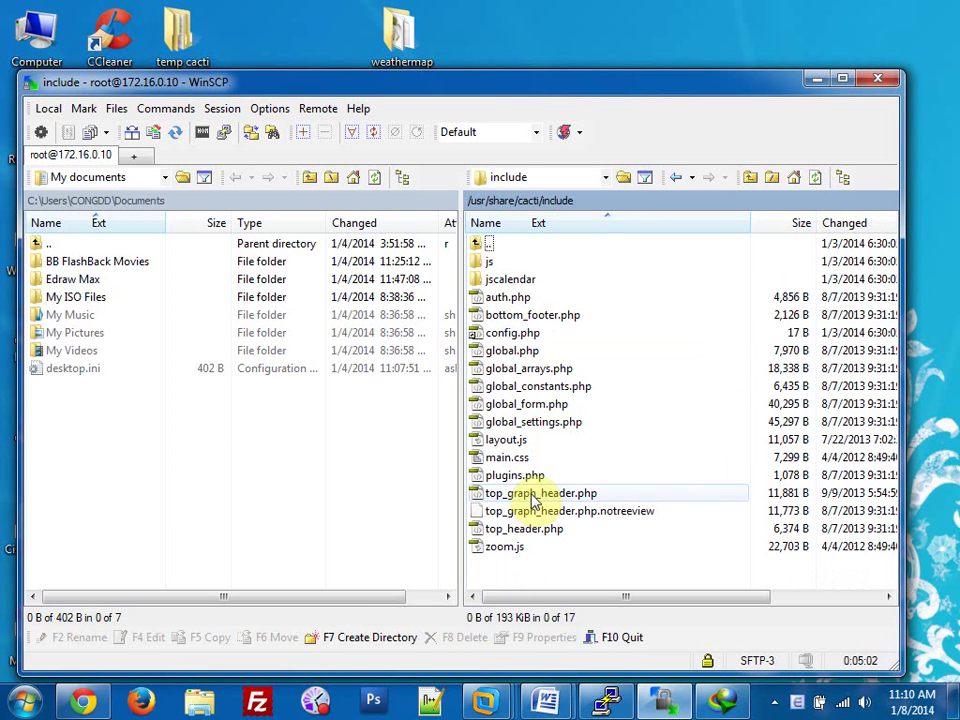
left_click(503, 350)
right_click(492, 350)
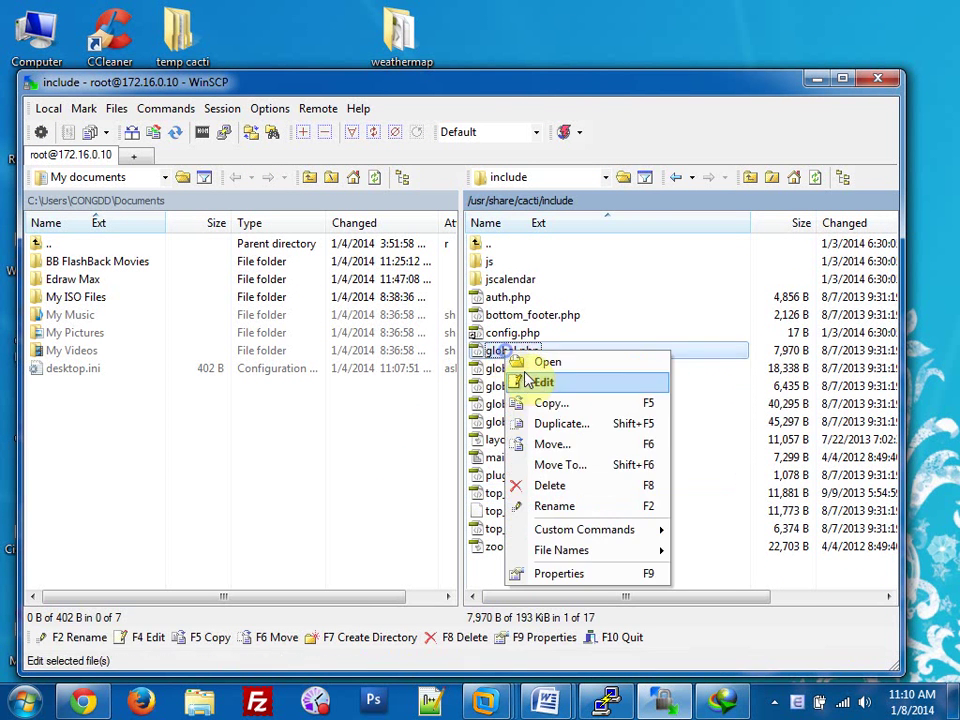
left_click(515, 379)
scroll(420, 540, "down", 20)
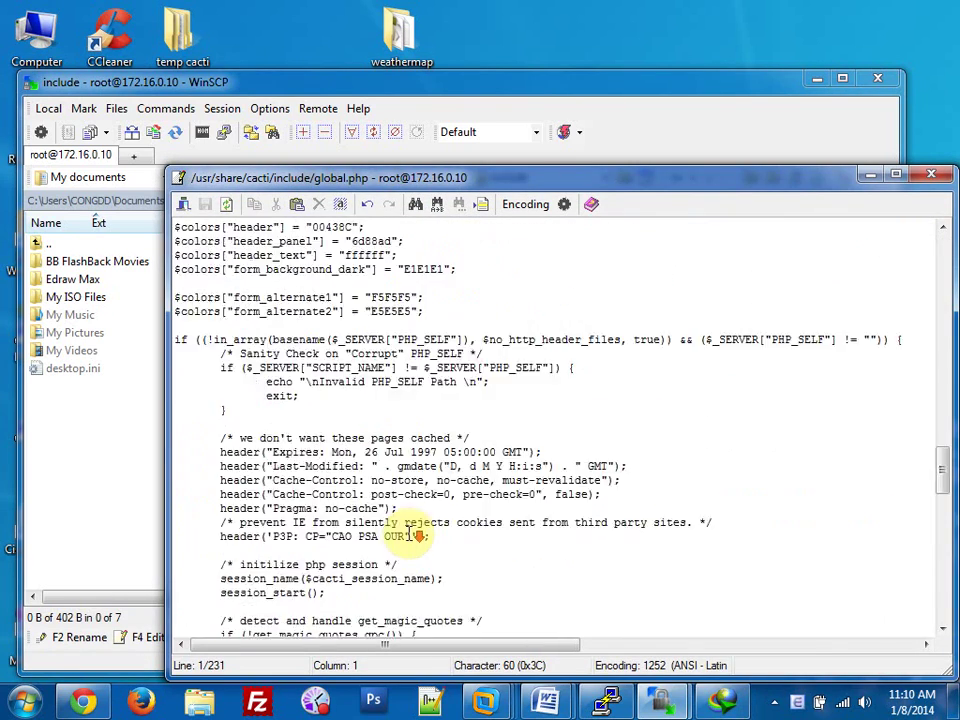
scroll(400, 527, "down", 10)
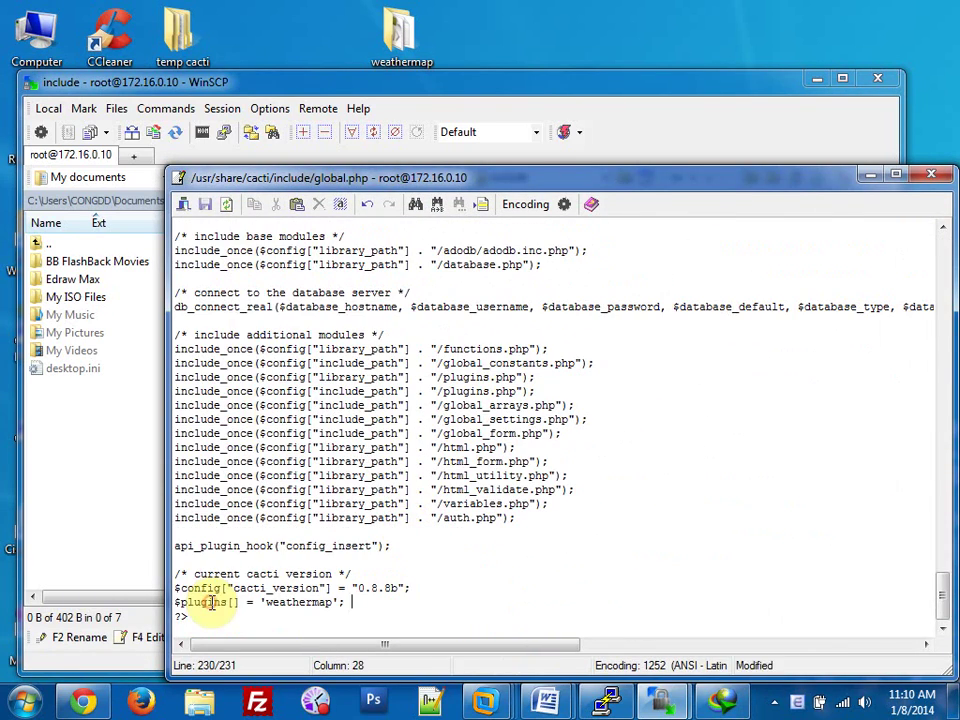
left_click(204, 206)
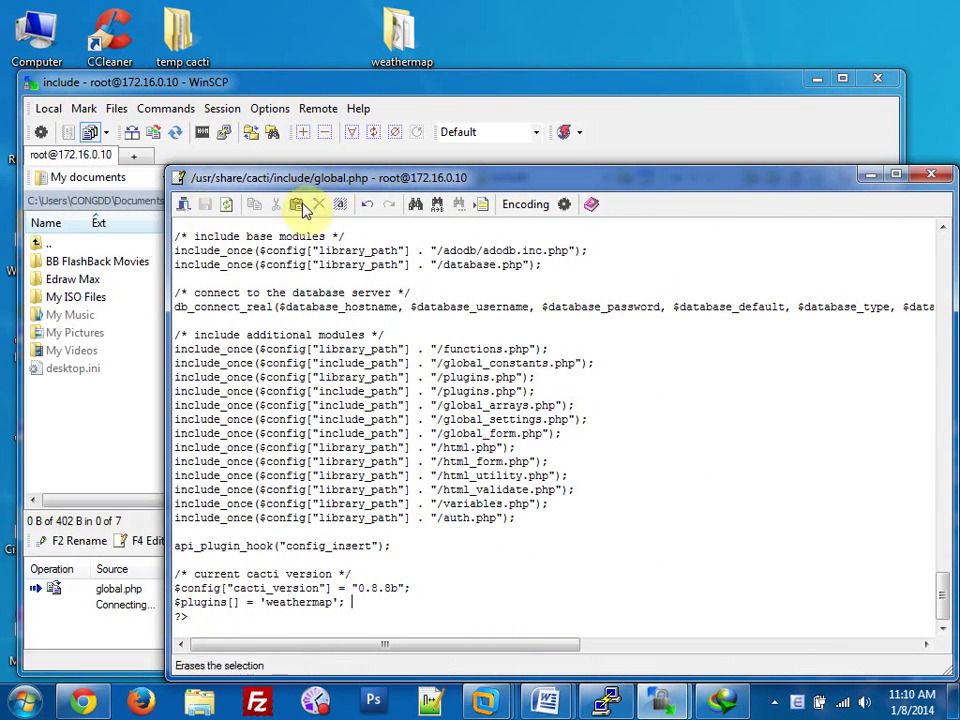
left_click(940, 177)
Add the same $plugins[] = 'weathermap'; line to the end of config.php.
left_click(497, 334)
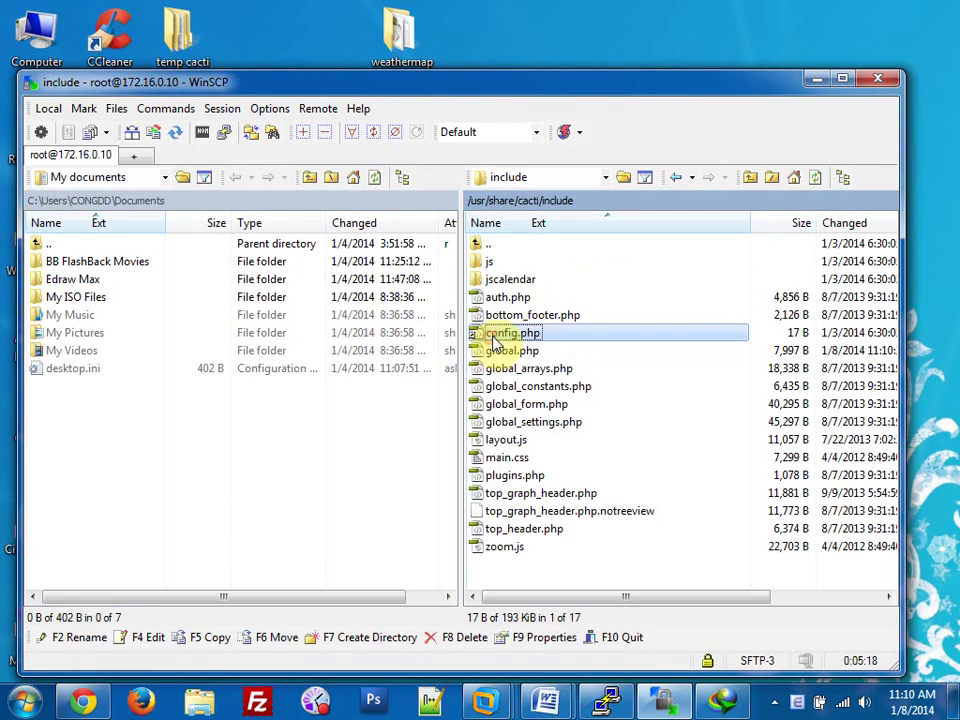
right_click(497, 334)
left_click(520, 383)
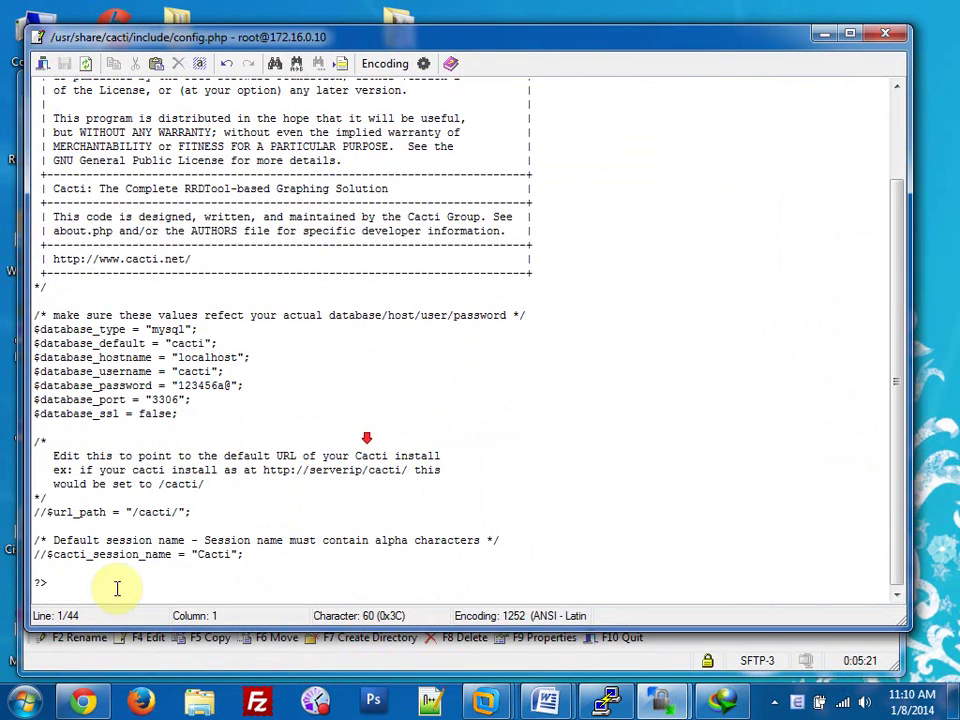
left_click(47, 568)
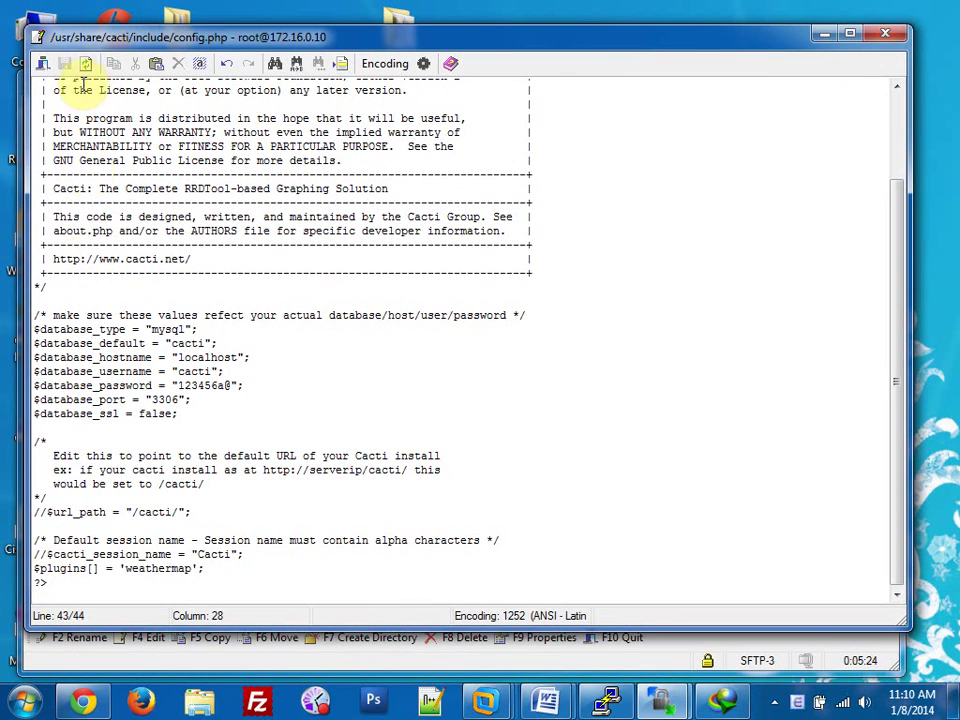
left_click(885, 33)
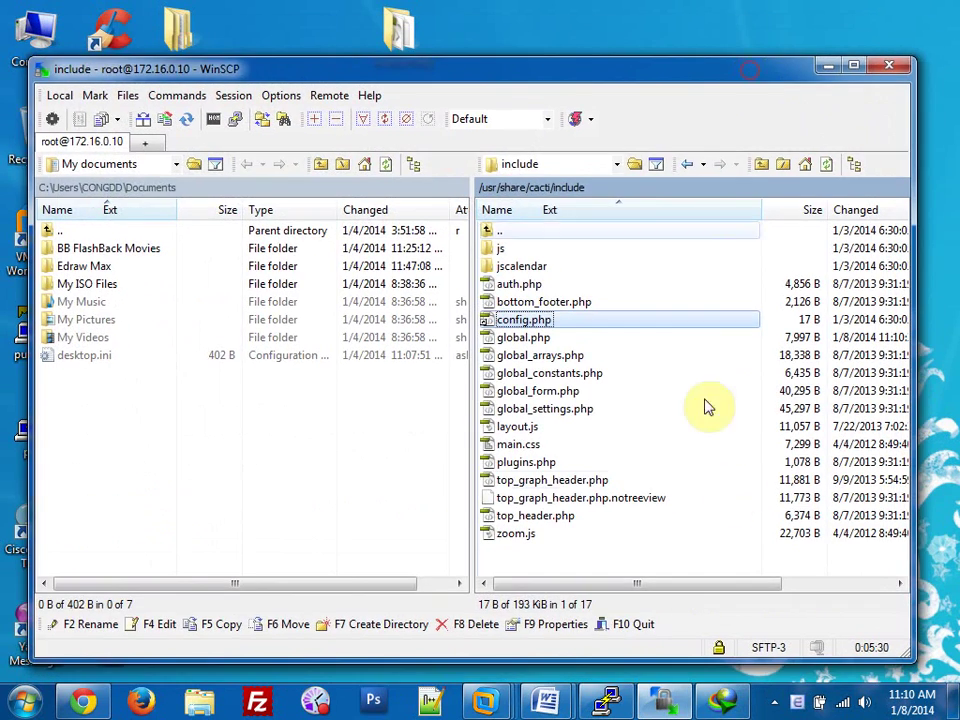
left_click(818, 78)
left_click(610, 700)
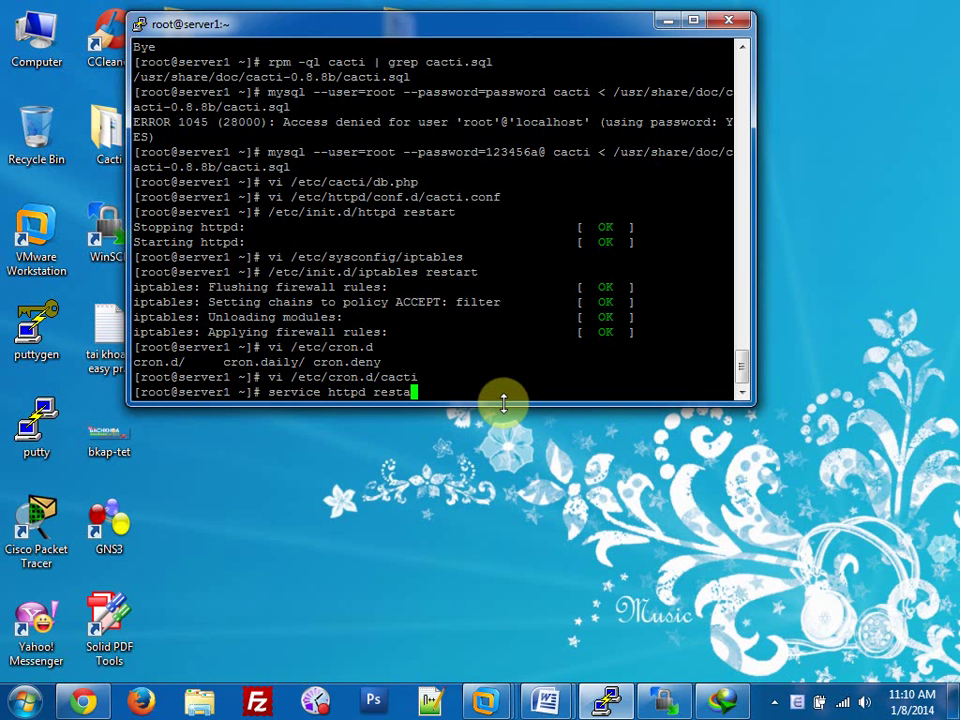
Run service httpd restart and service mysqld restart in the PuTTY terminal.
type("rt")
key("Return")
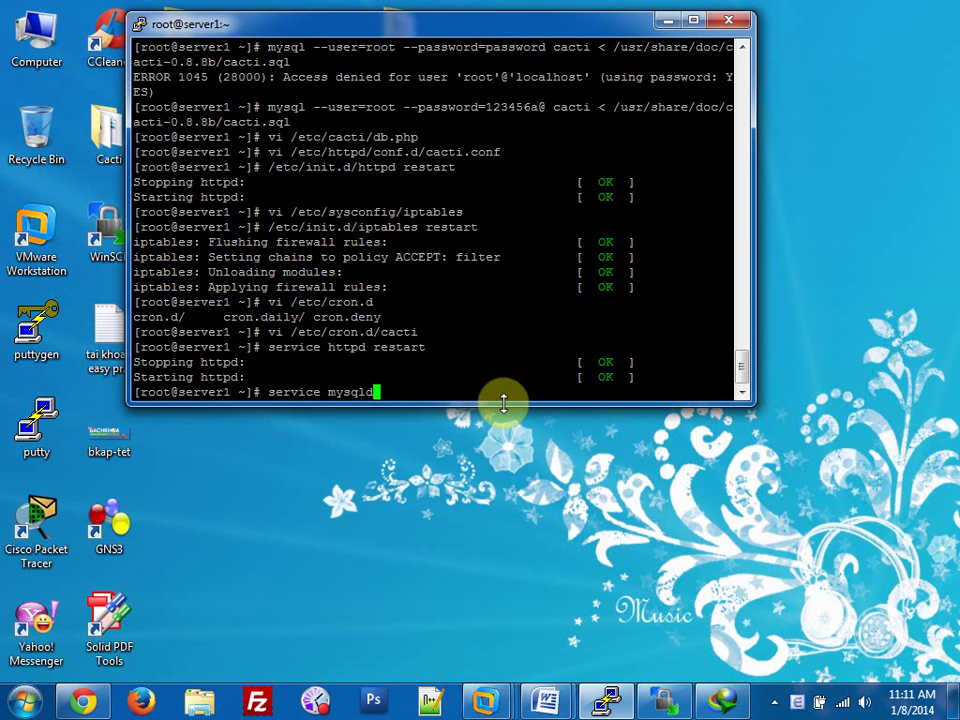
type("service mysqld restart")
key("Return")
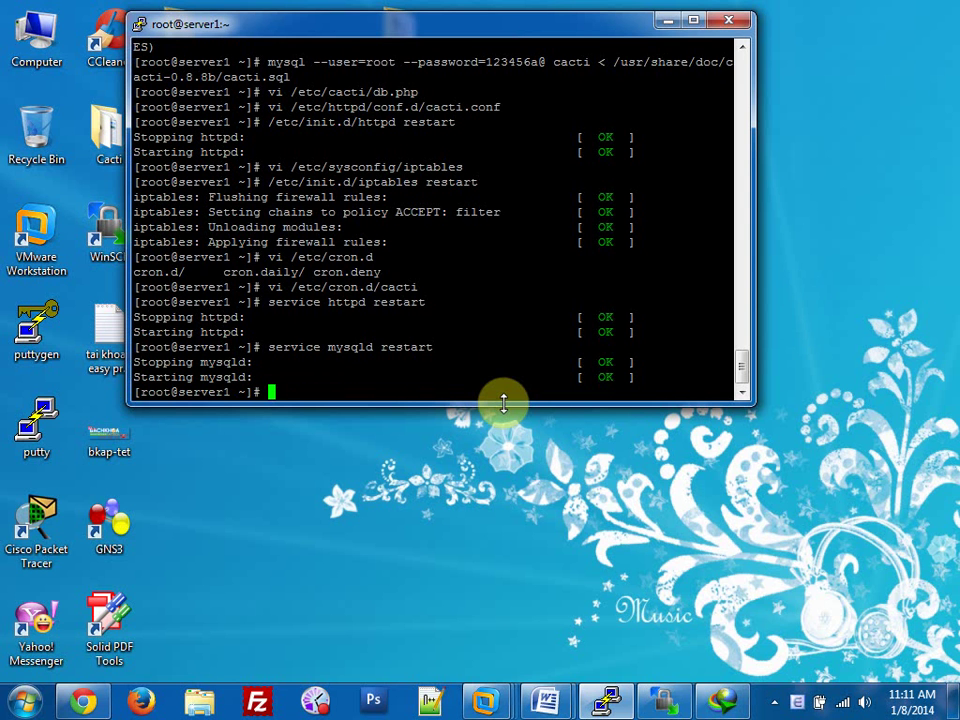
left_click(82, 702)
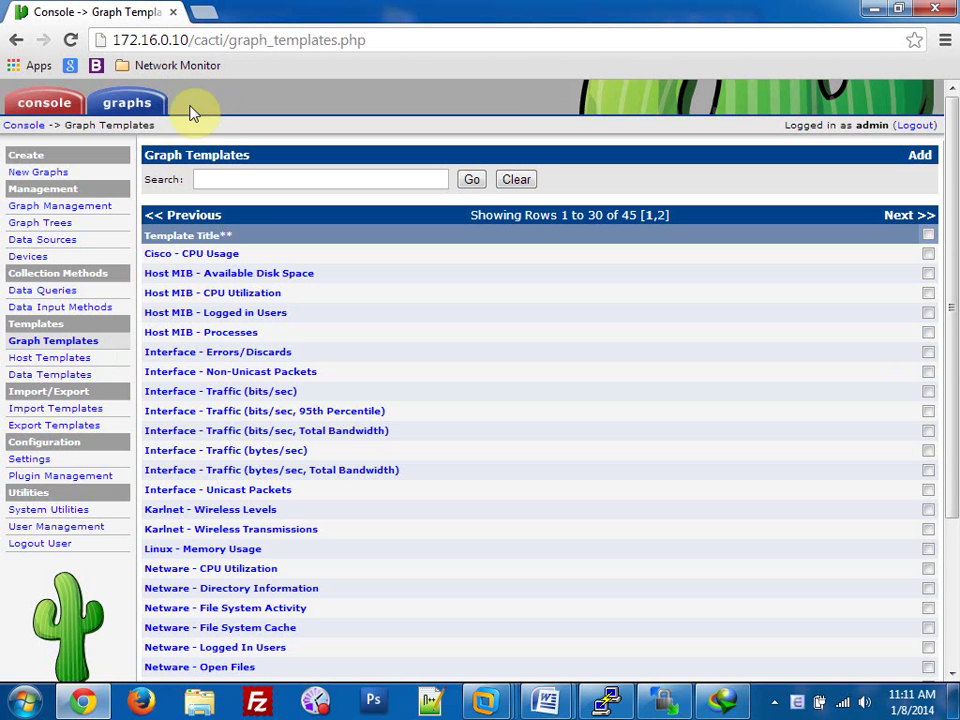
Reload Cacti and check the new Network Weathermaps page, cycling through the maps.
key("F5")
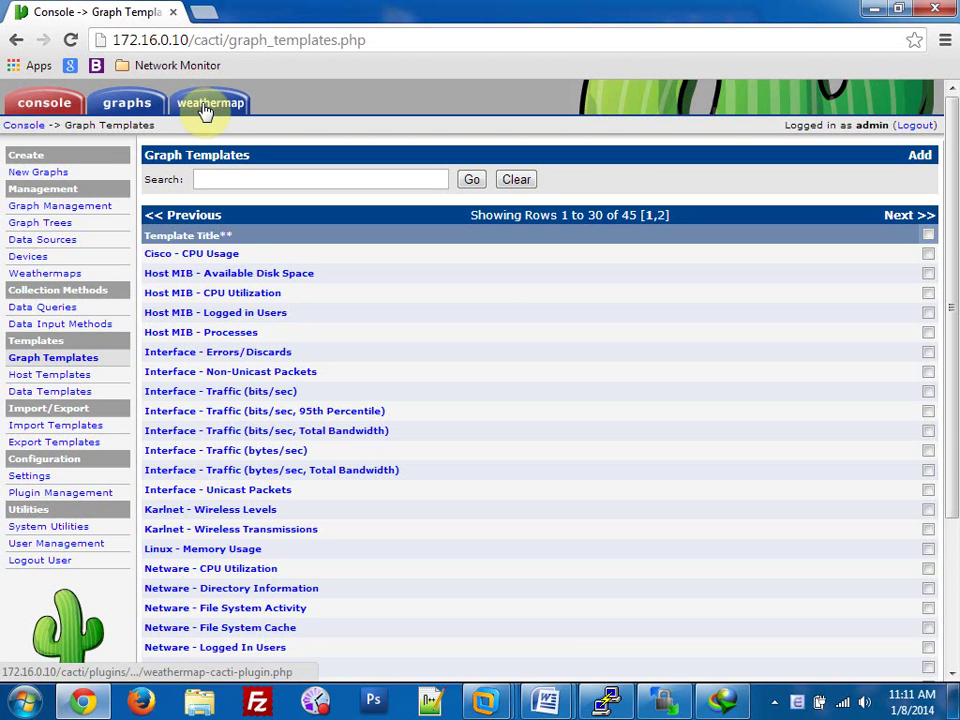
left_click(192, 112)
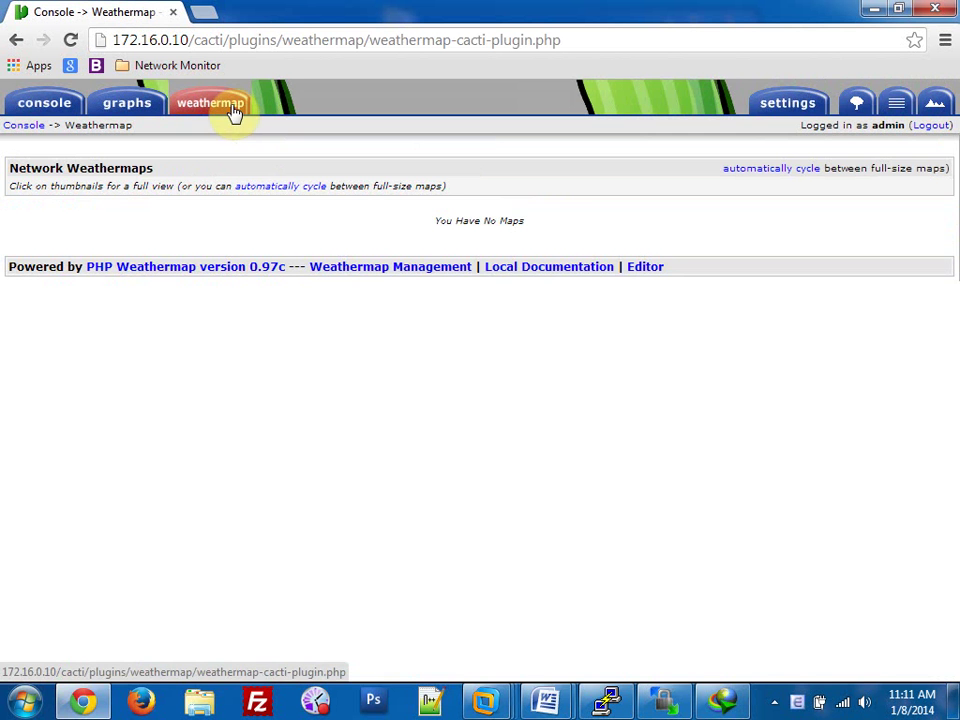
left_click(289, 187)
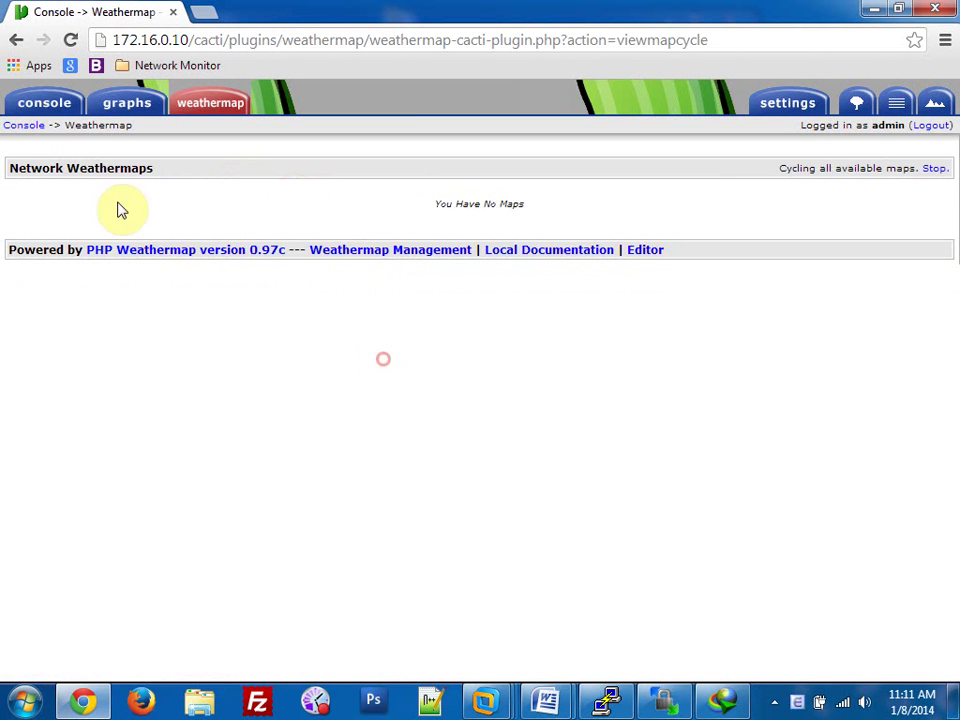
left_click(43, 108)
Browse Client01's graphs in the graph tree: C:, D:, memory and traffic.
left_click(95, 105)
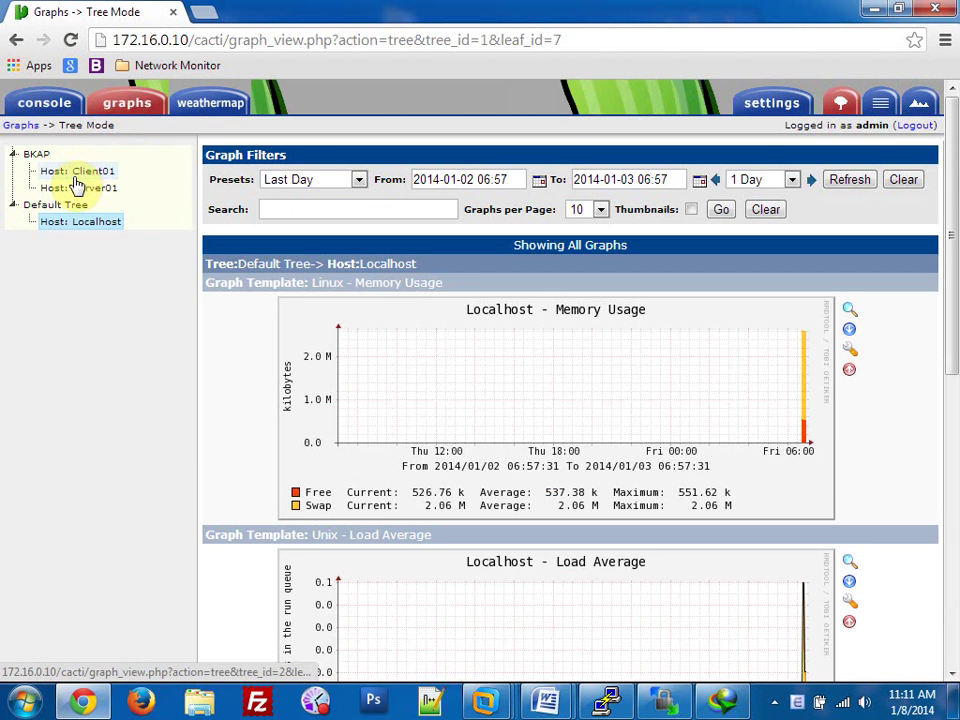
left_click(76, 176)
scroll(536, 392, "down", 3)
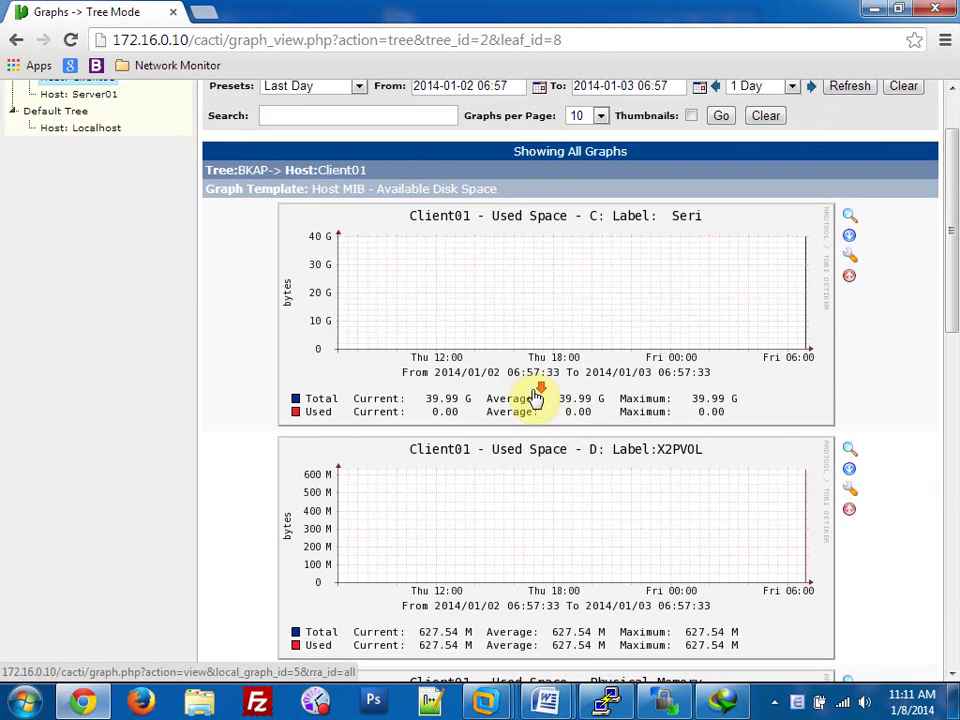
scroll(544, 408, "up", 2)
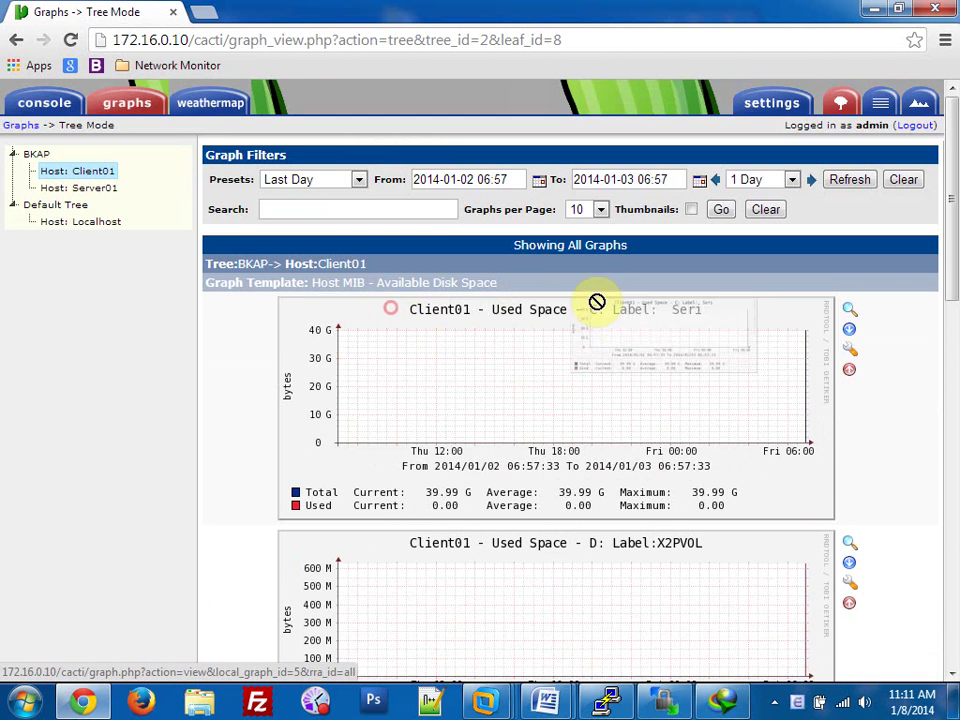
scroll(664, 418, "down", 1)
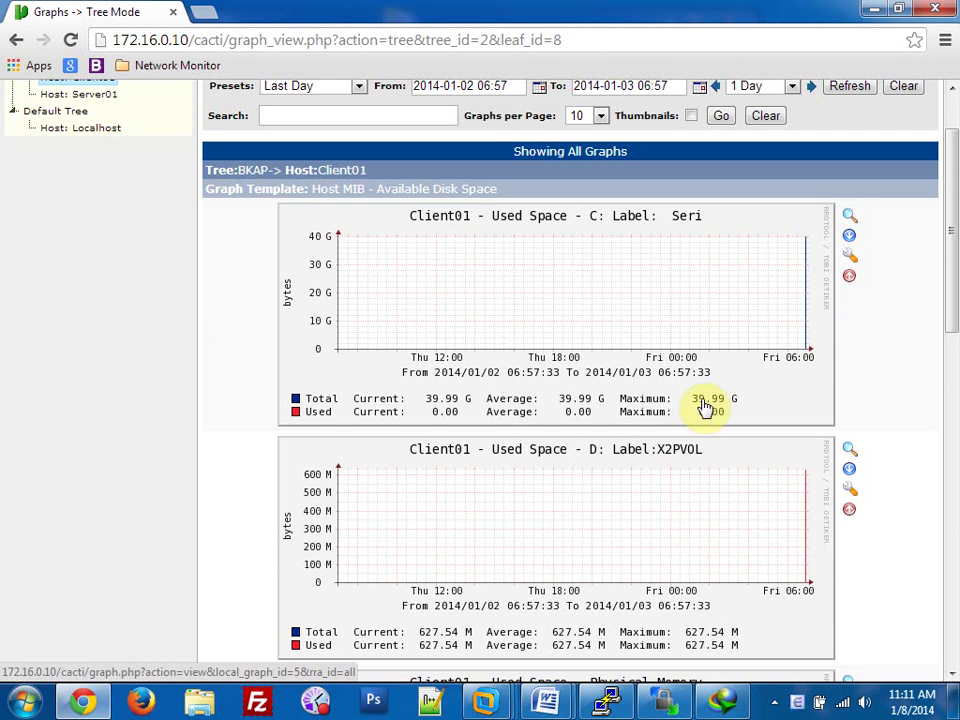
scroll(610, 418, "down", 1)
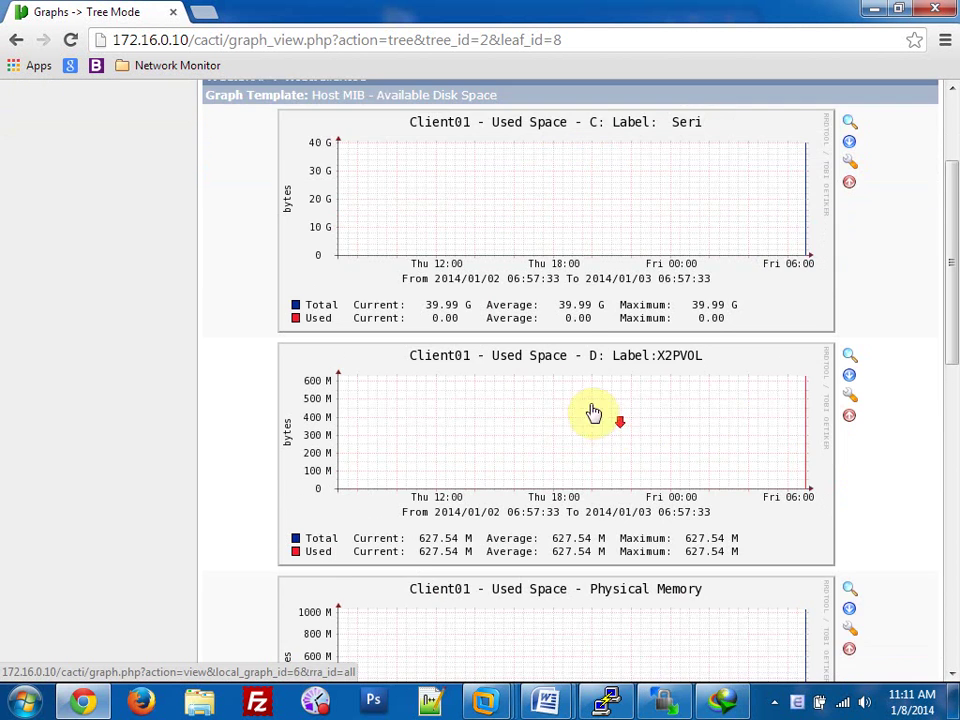
scroll(538, 386, "down", 1)
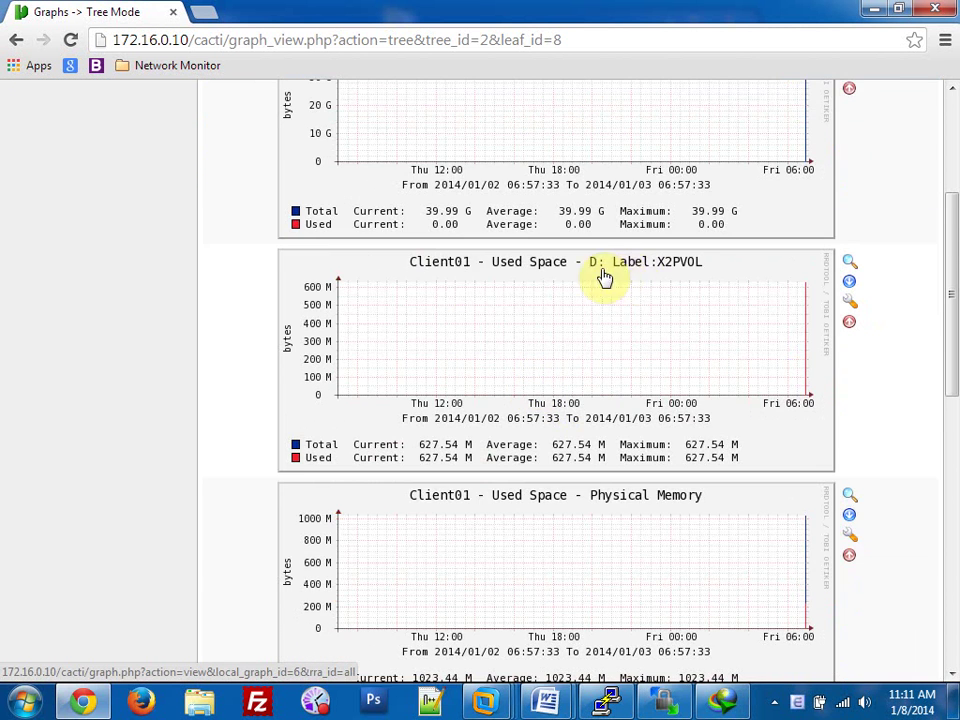
scroll(605, 278, "down", 2)
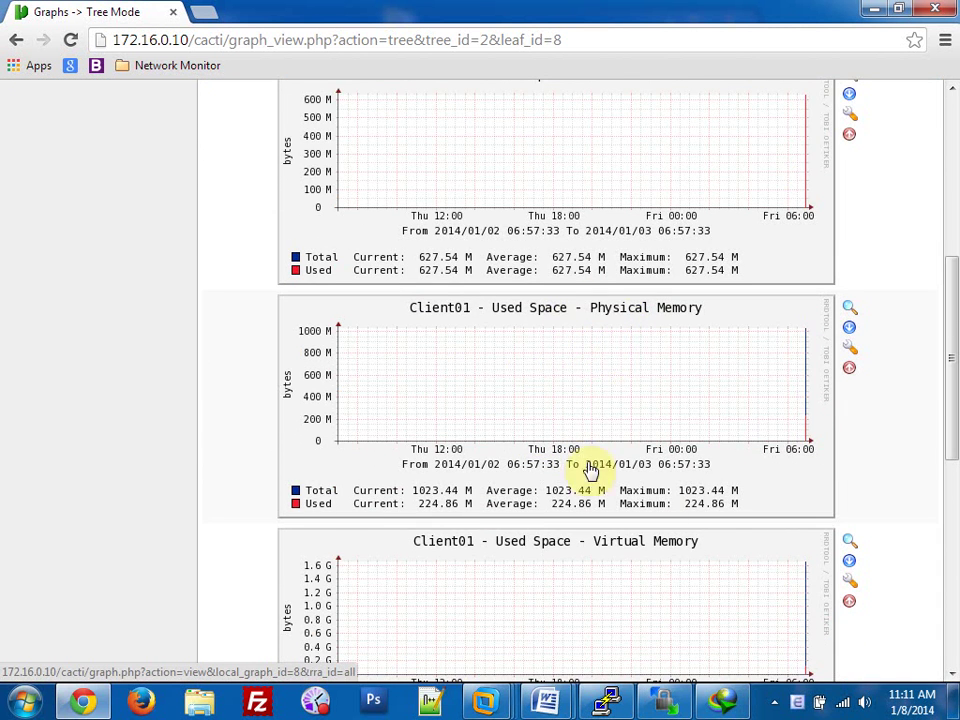
scroll(694, 503, "down", 2)
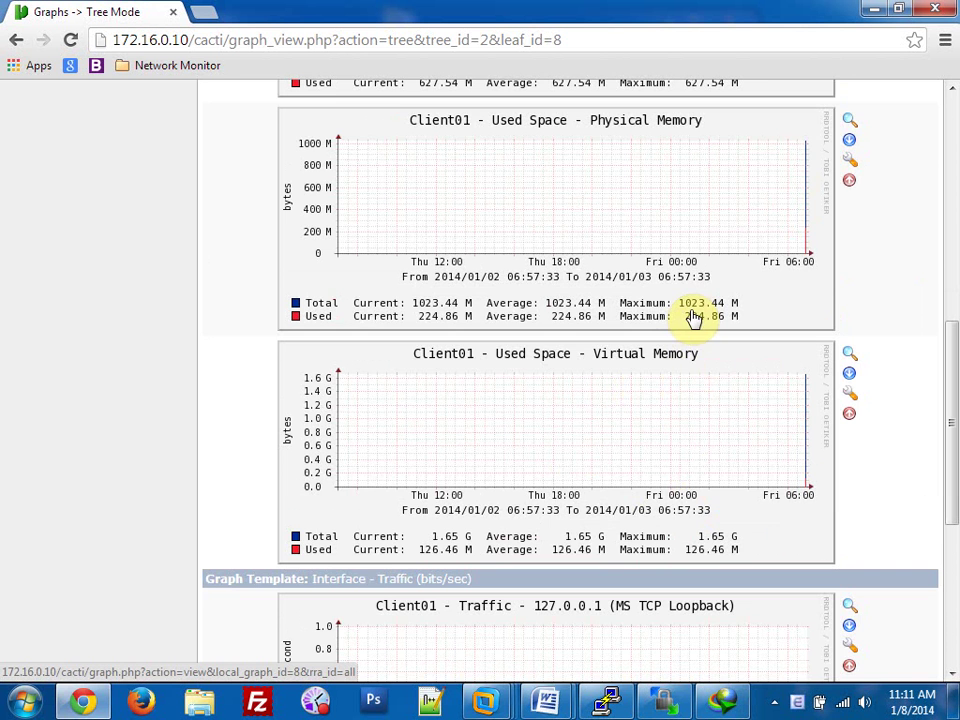